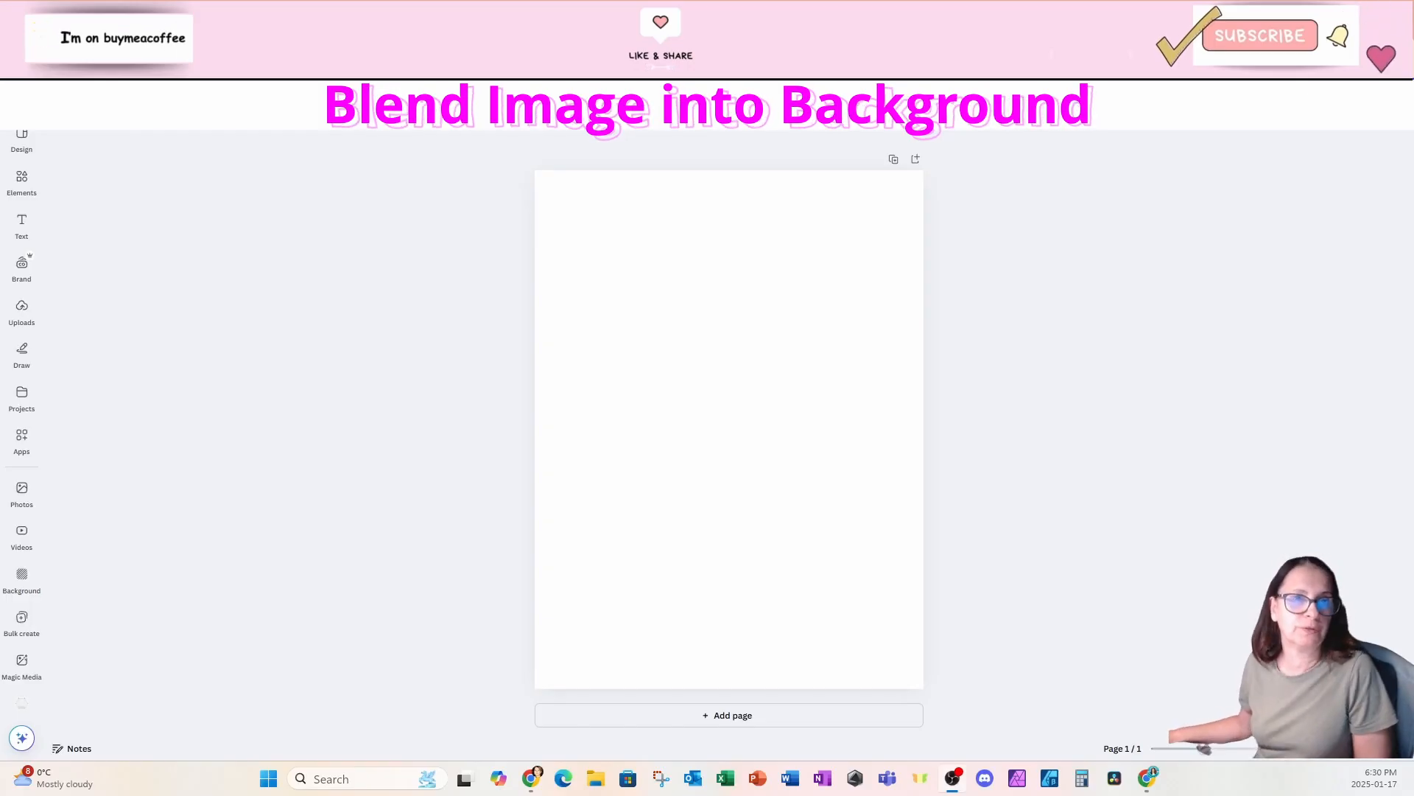
Check the design's page dimensions
click(735, 317)
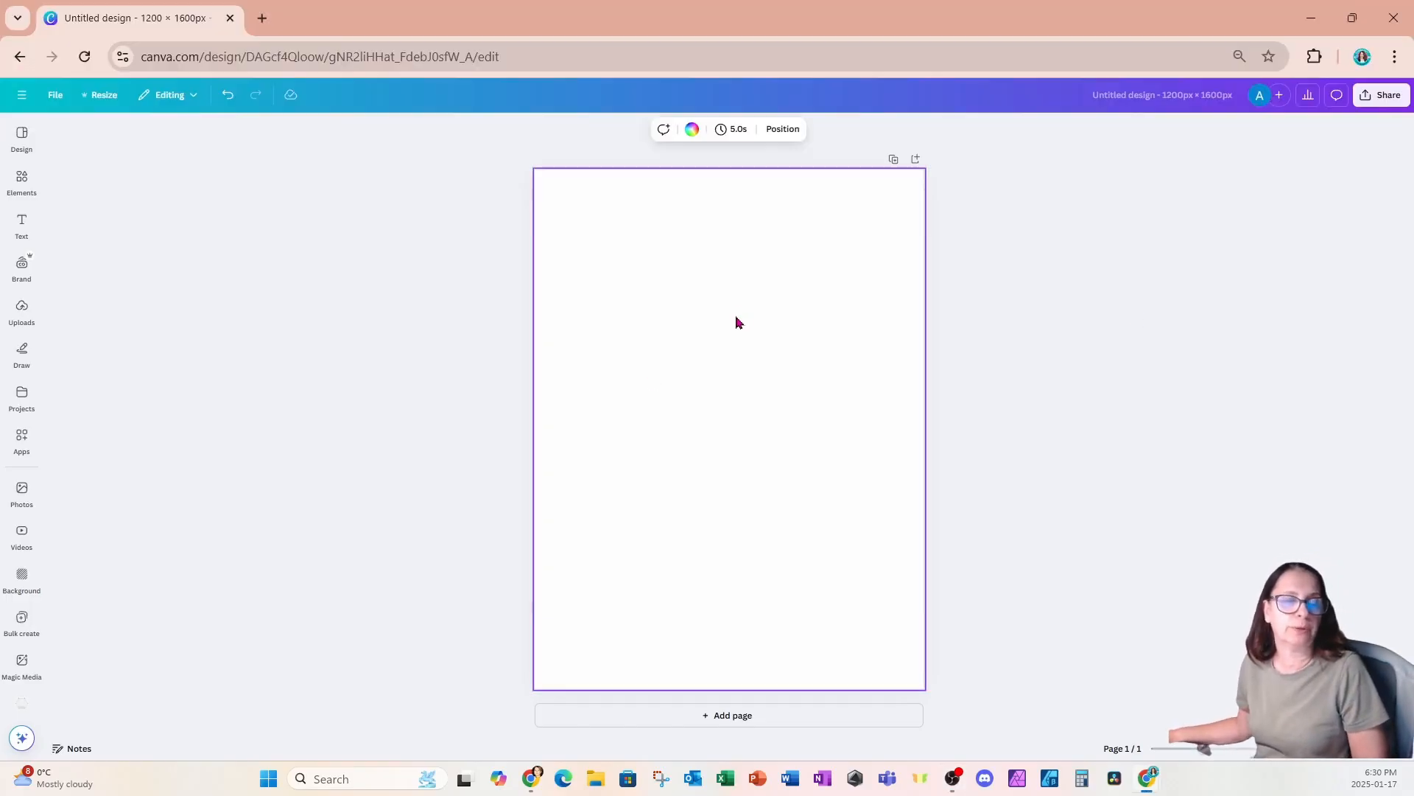
click(56, 97)
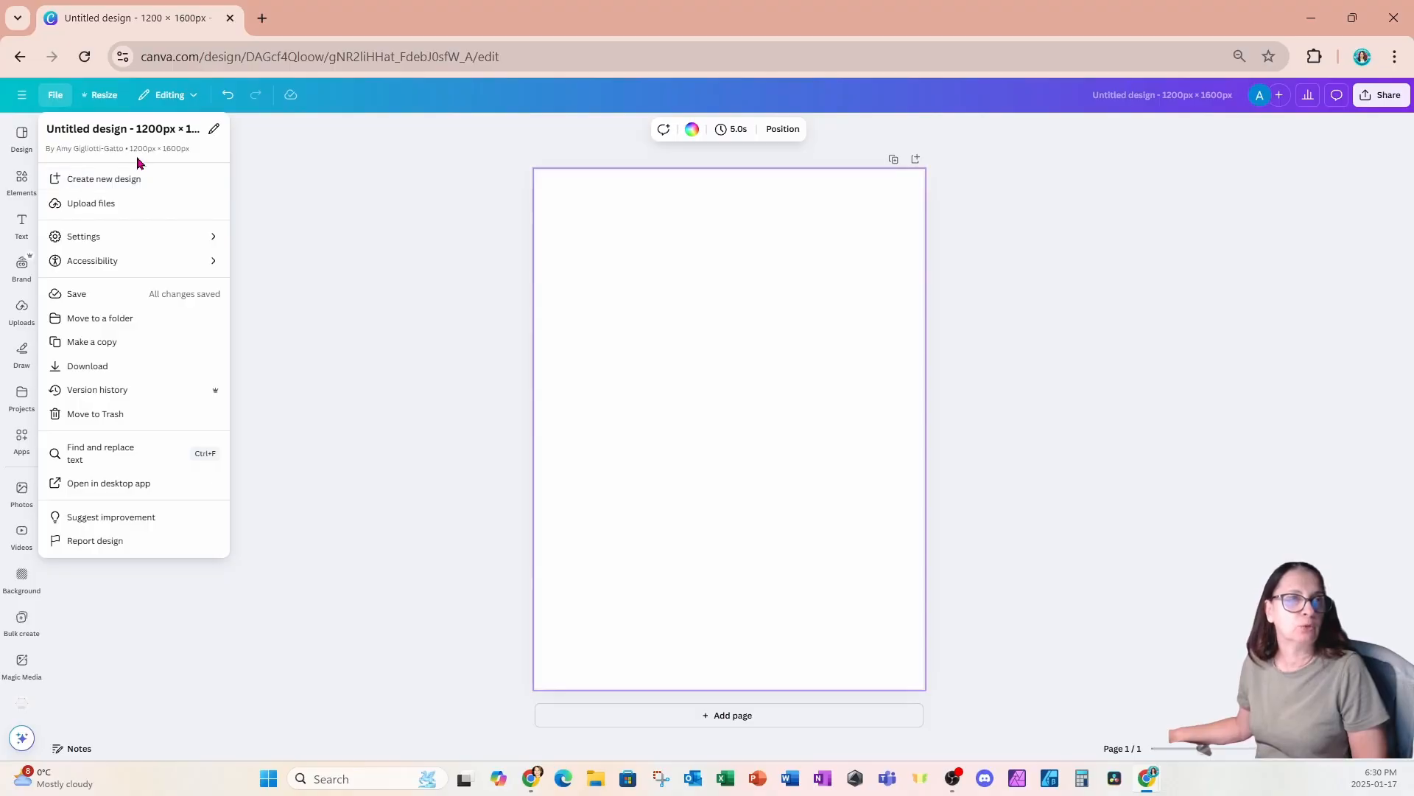
click(700, 326)
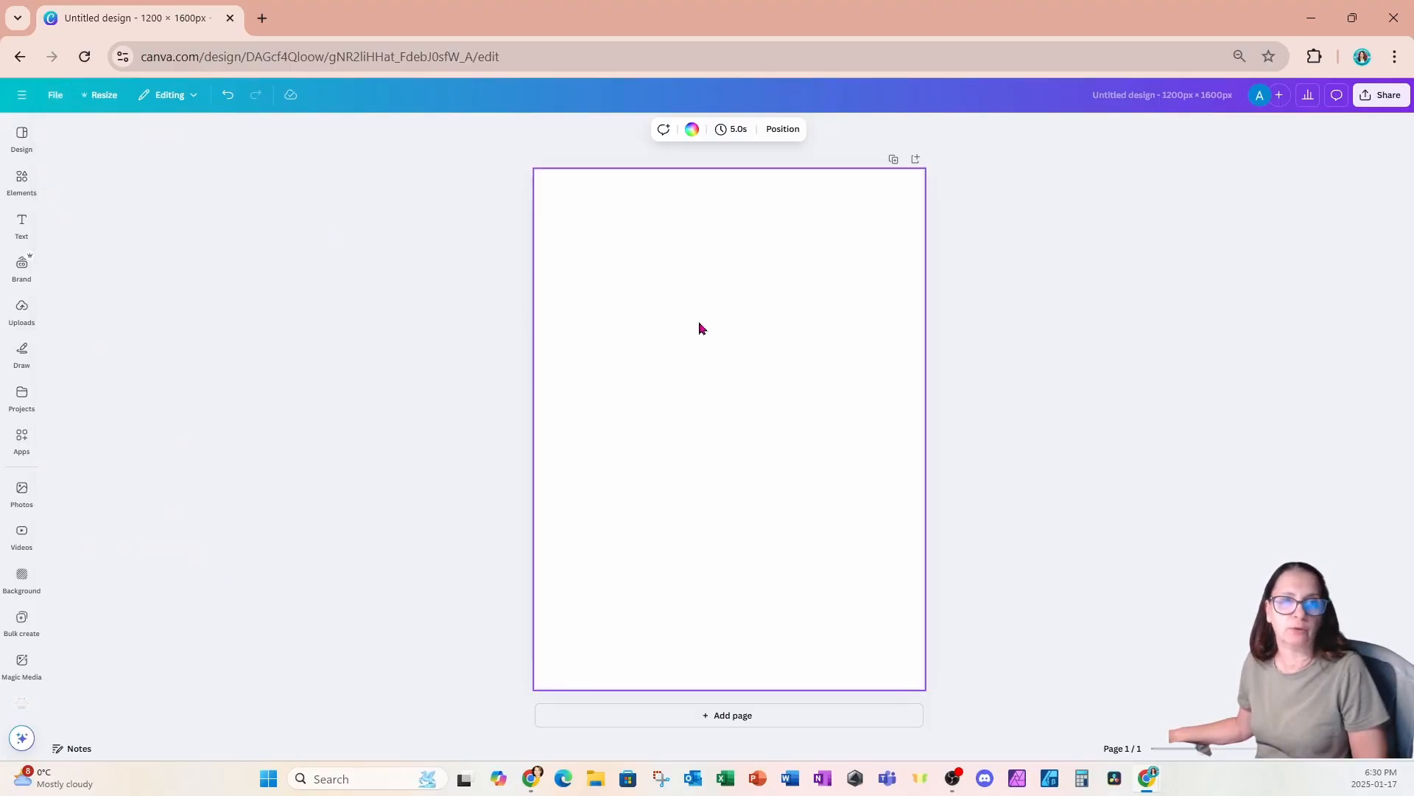
Add the photo of the woman in the orange blazer to the page and remove its background
click(23, 188)
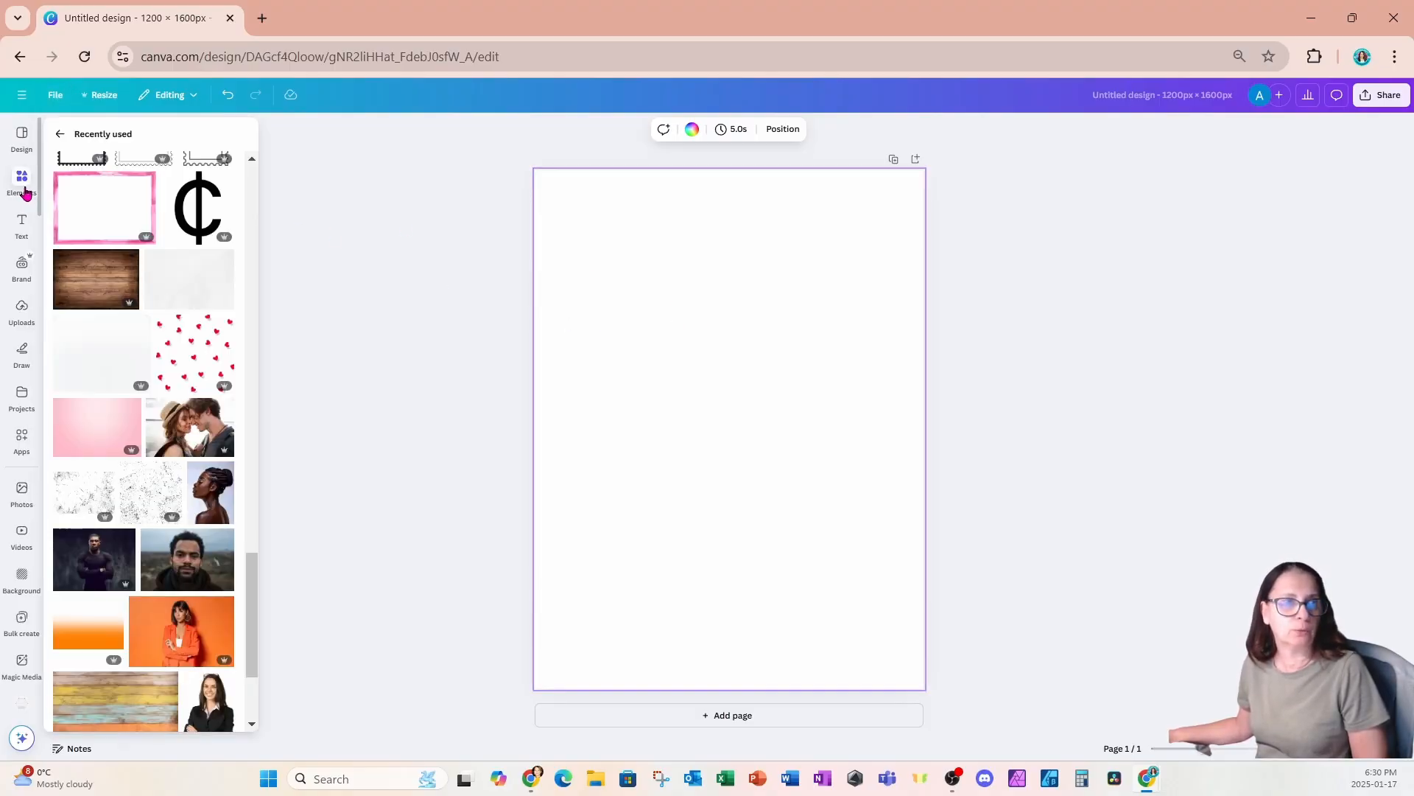
click(24, 190)
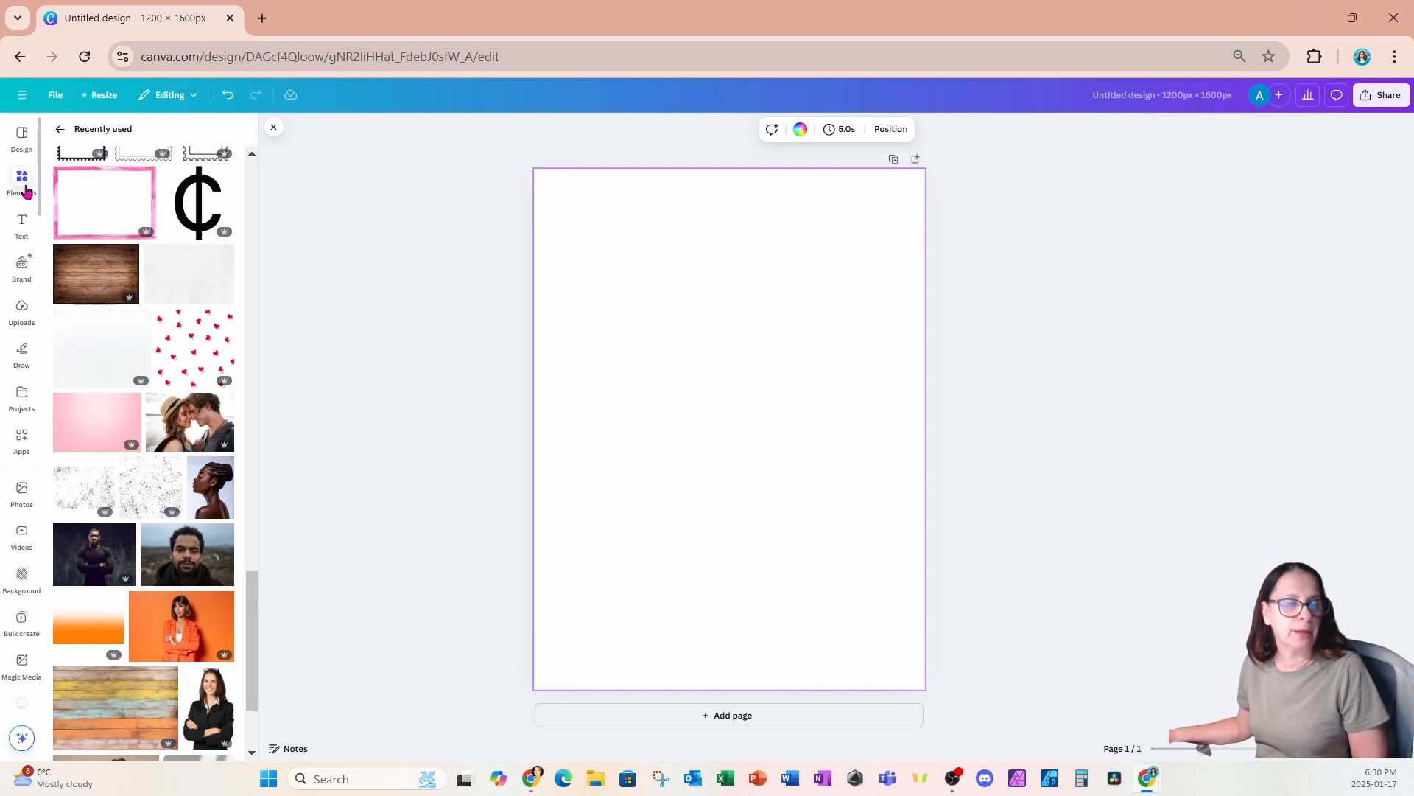
click(184, 606)
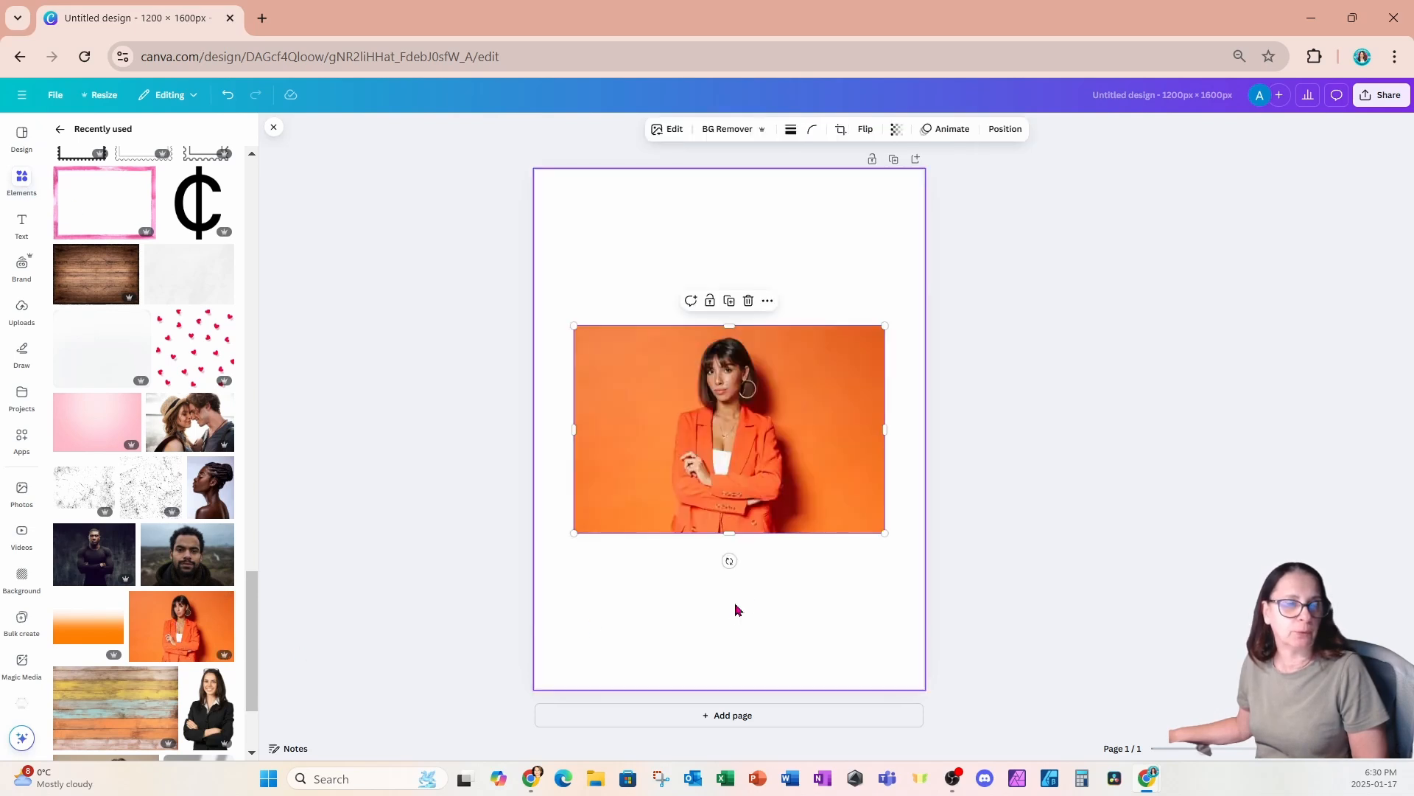
click(669, 275)
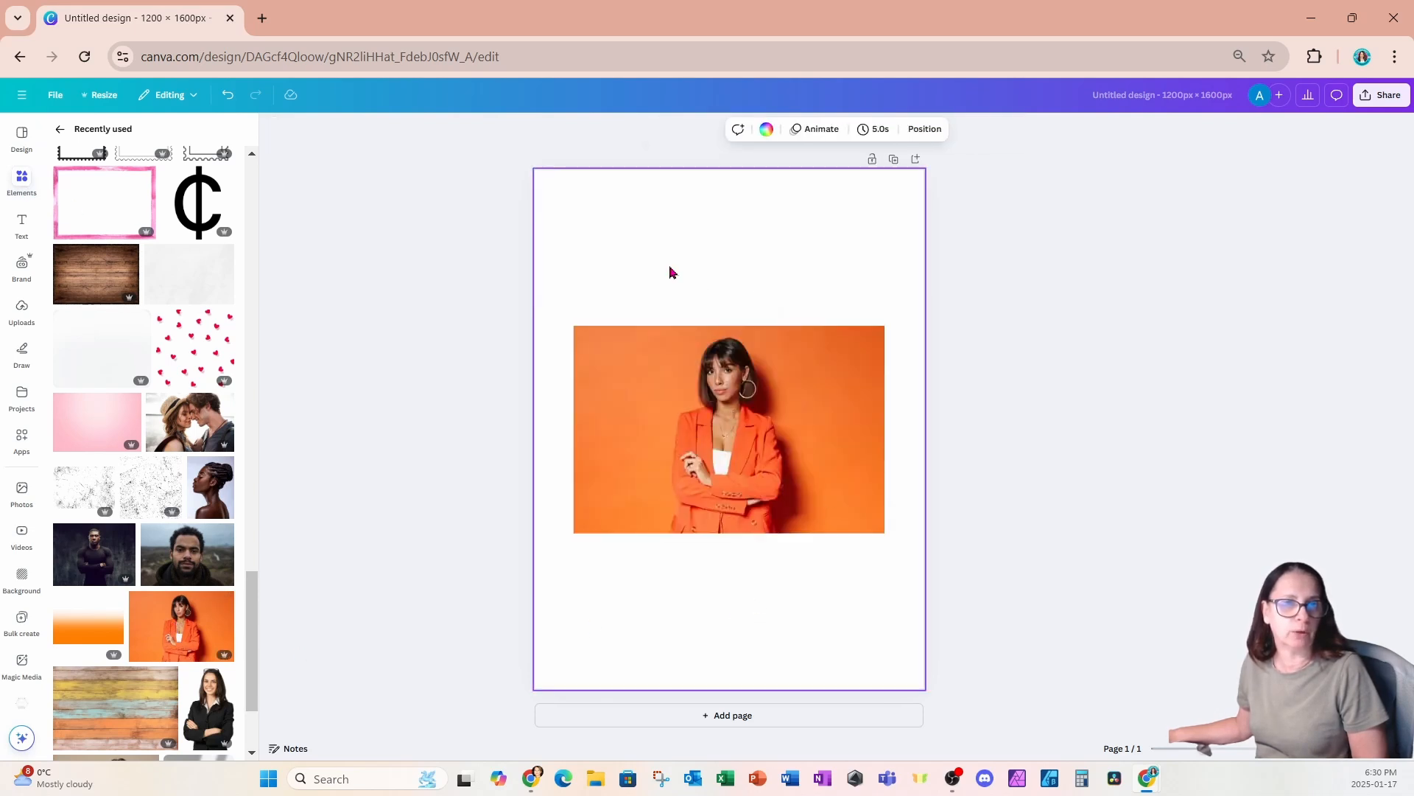
click(751, 393)
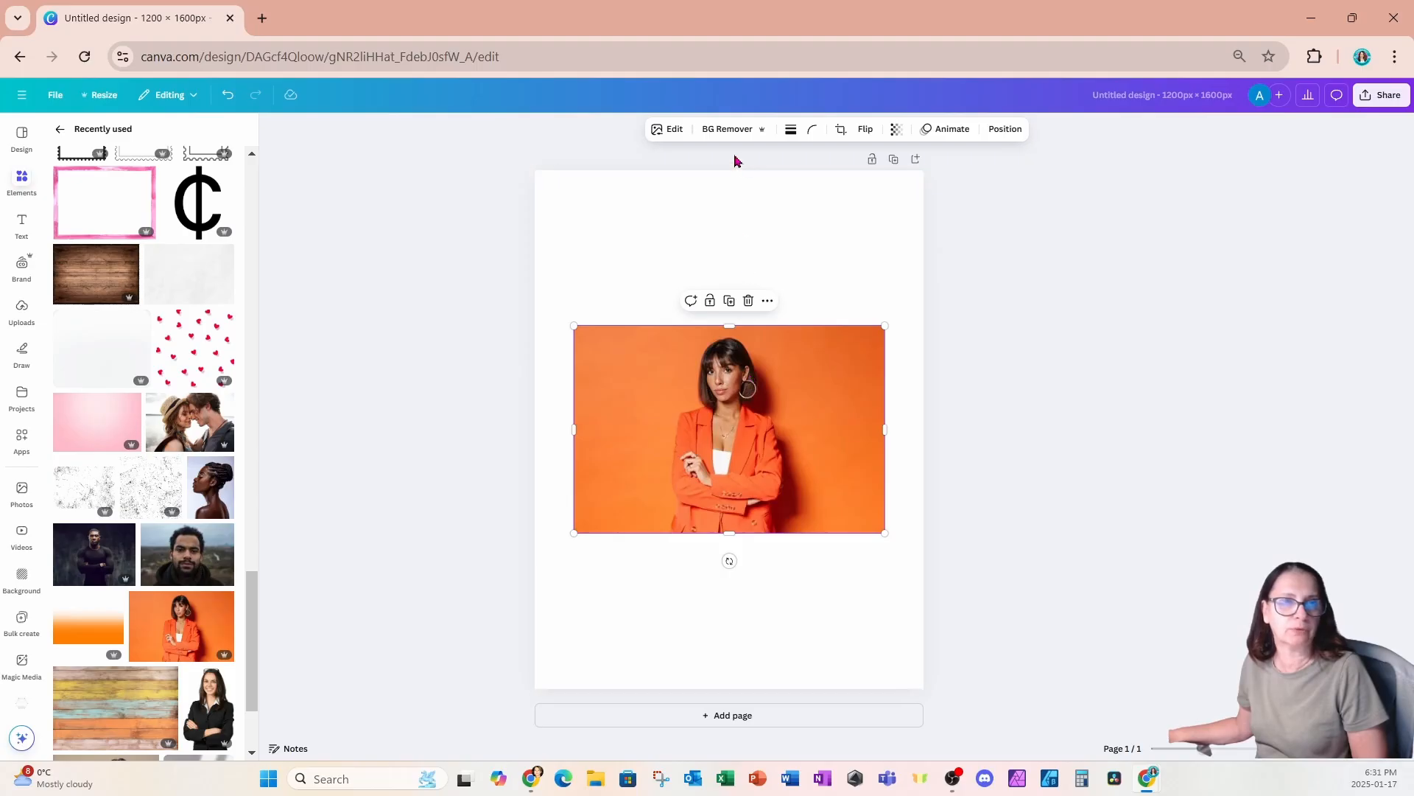
click(728, 130)
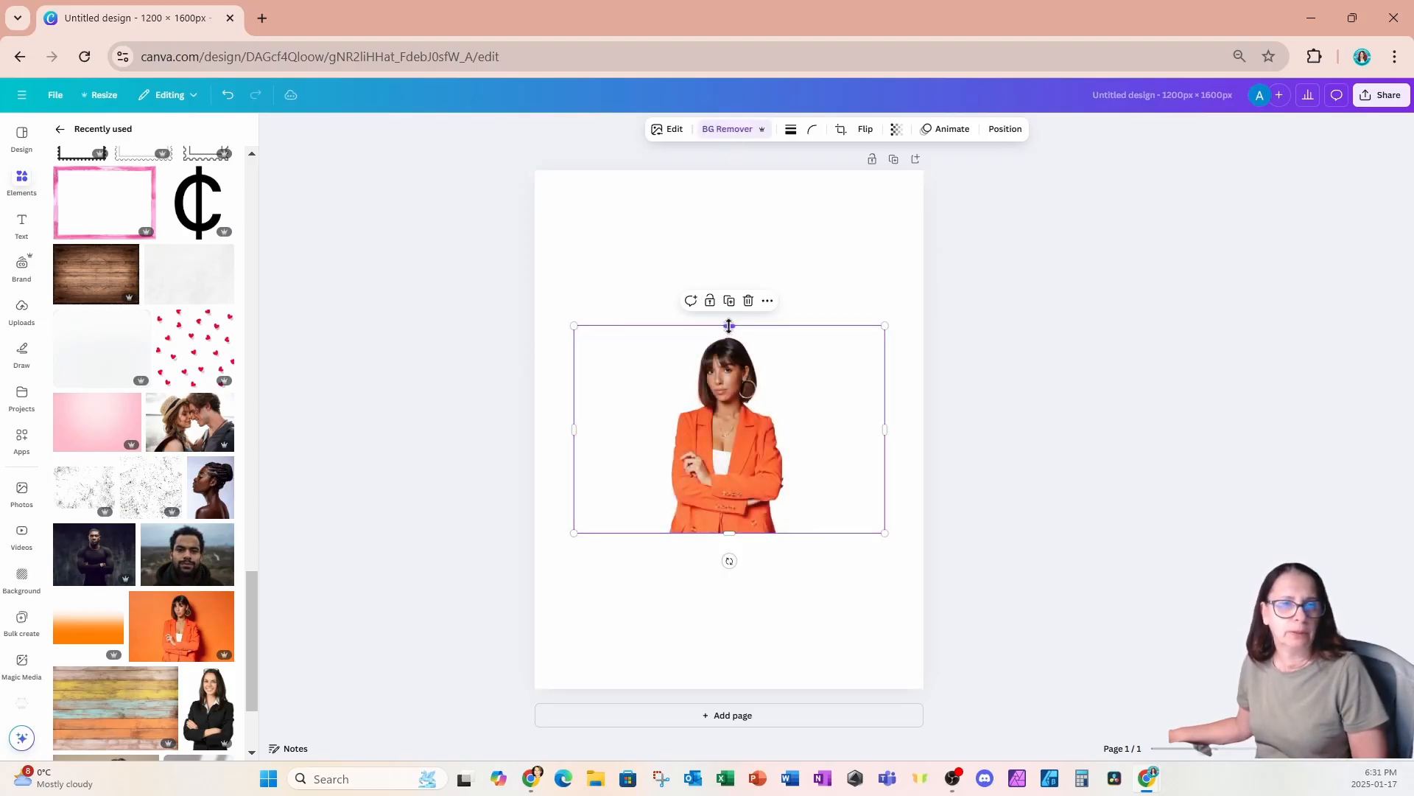
Enlarge the woman's cutout to fill most of the page and align it with the page's bottom edge
drag(729, 326, 754, 207)
drag(721, 272, 728, 428)
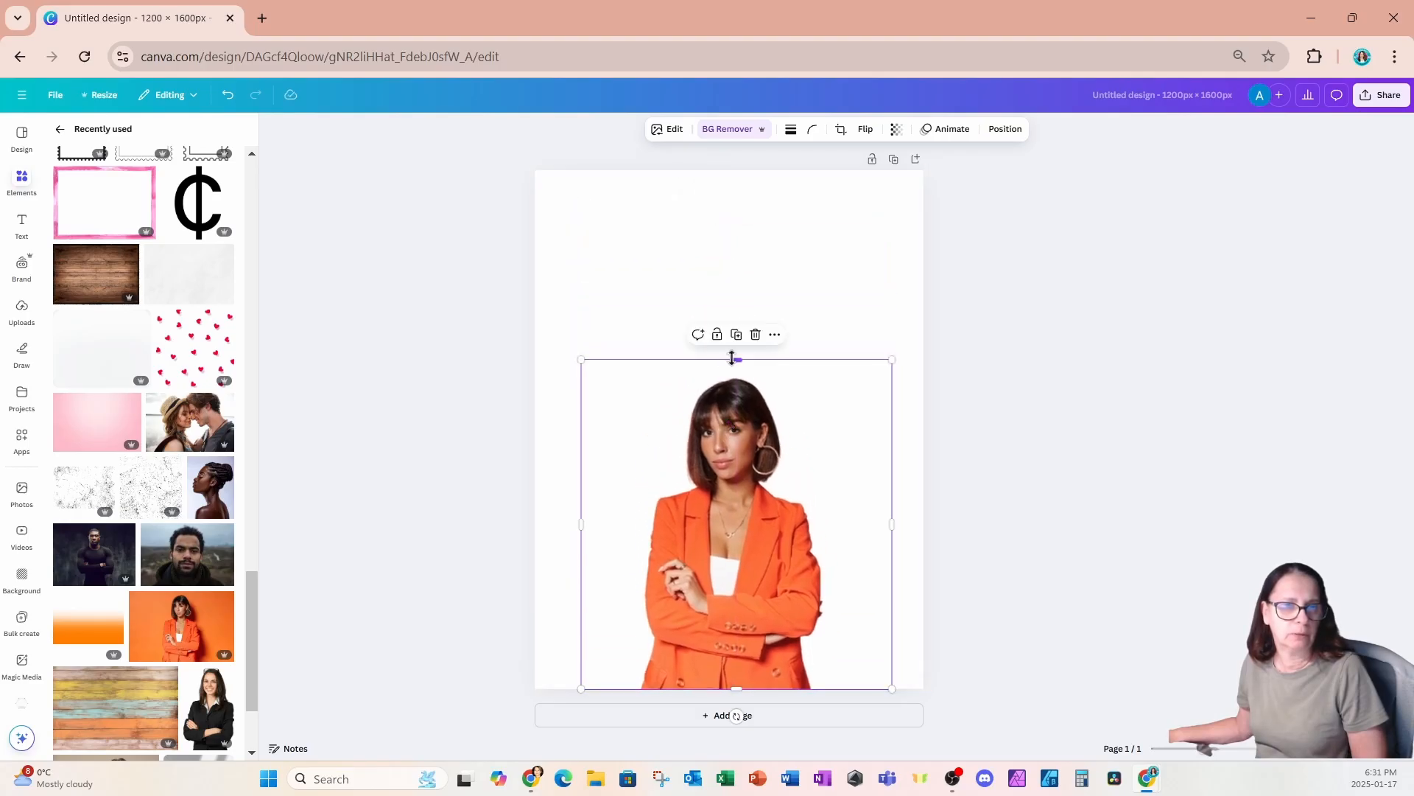
drag(732, 359, 732, 216)
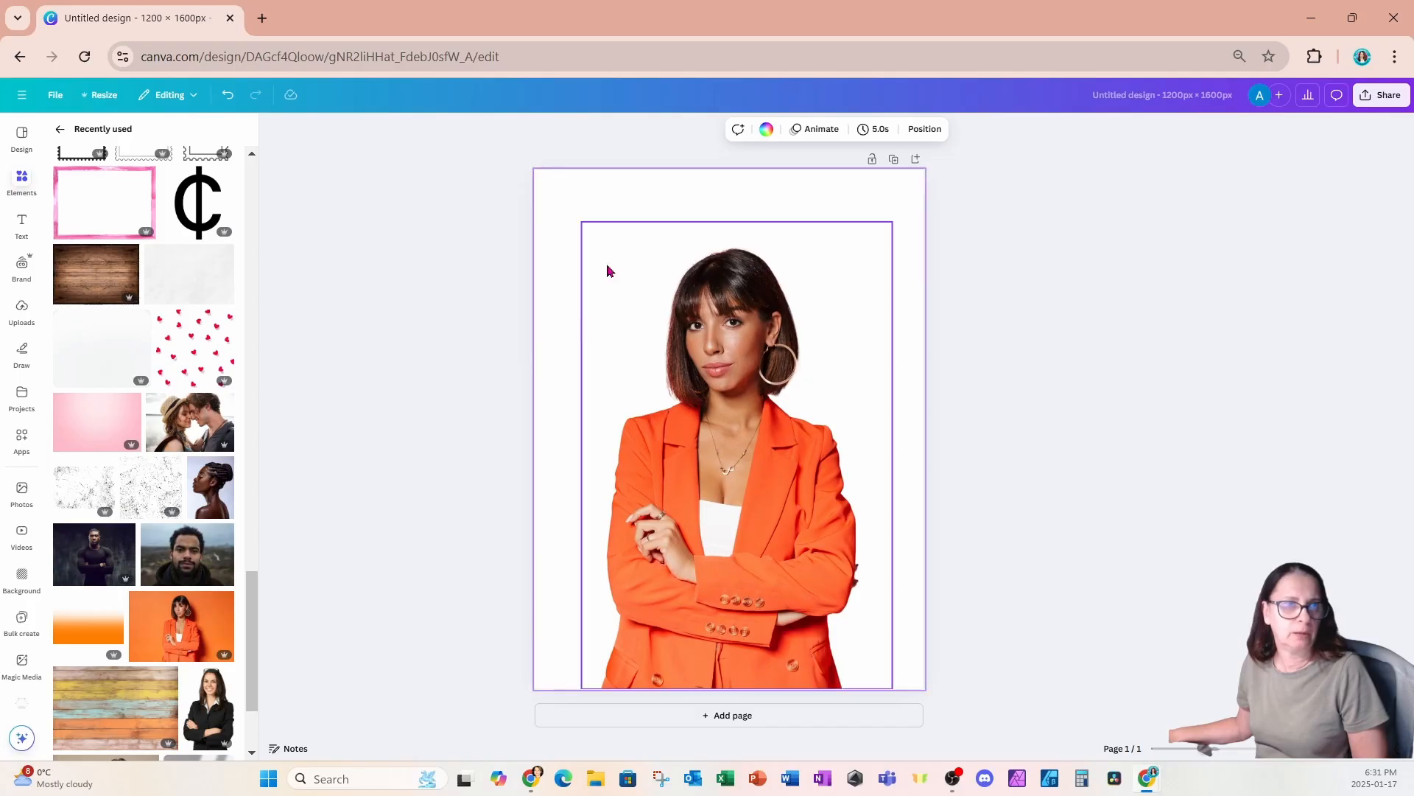
Add the brown wood plank photo and set it as the page background
click(68, 276)
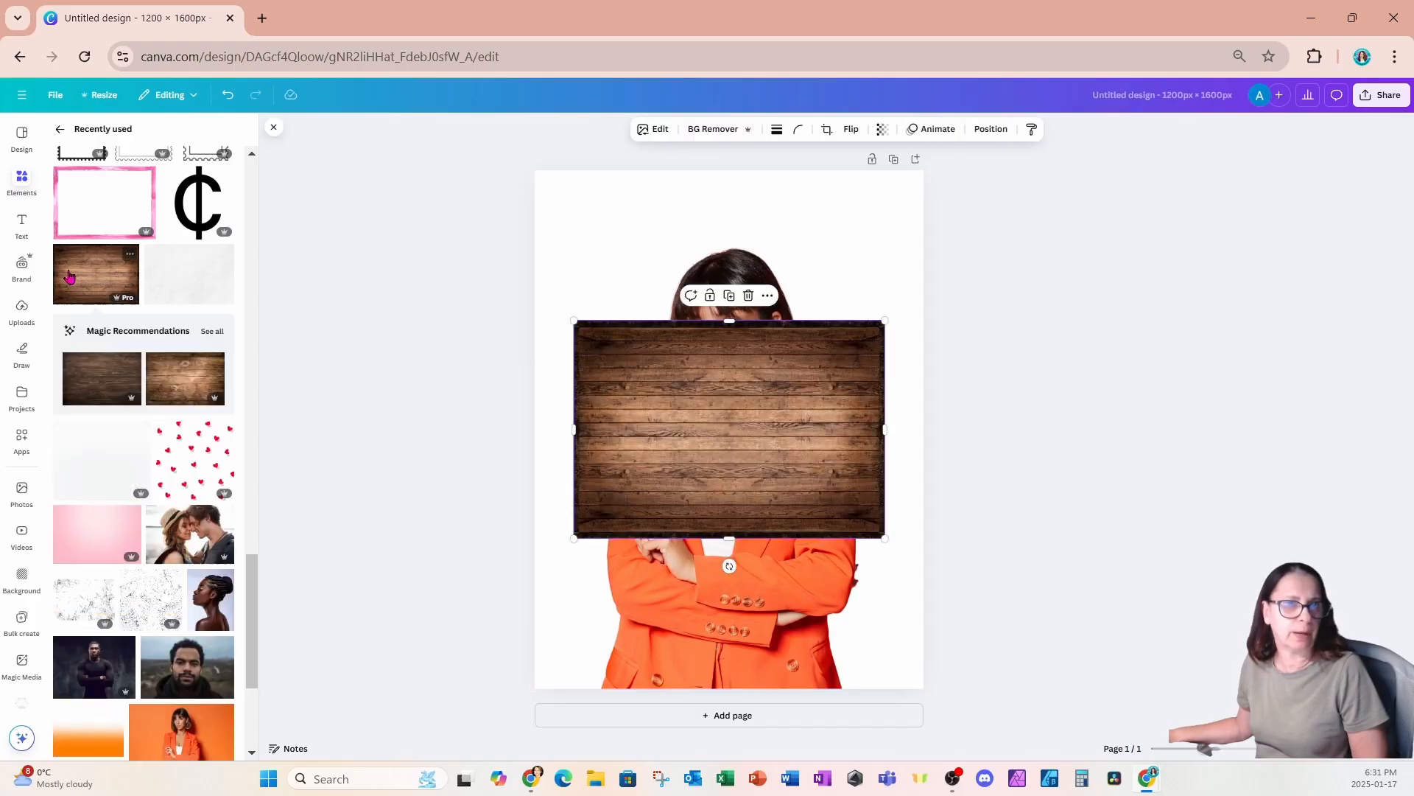
right_click(720, 397)
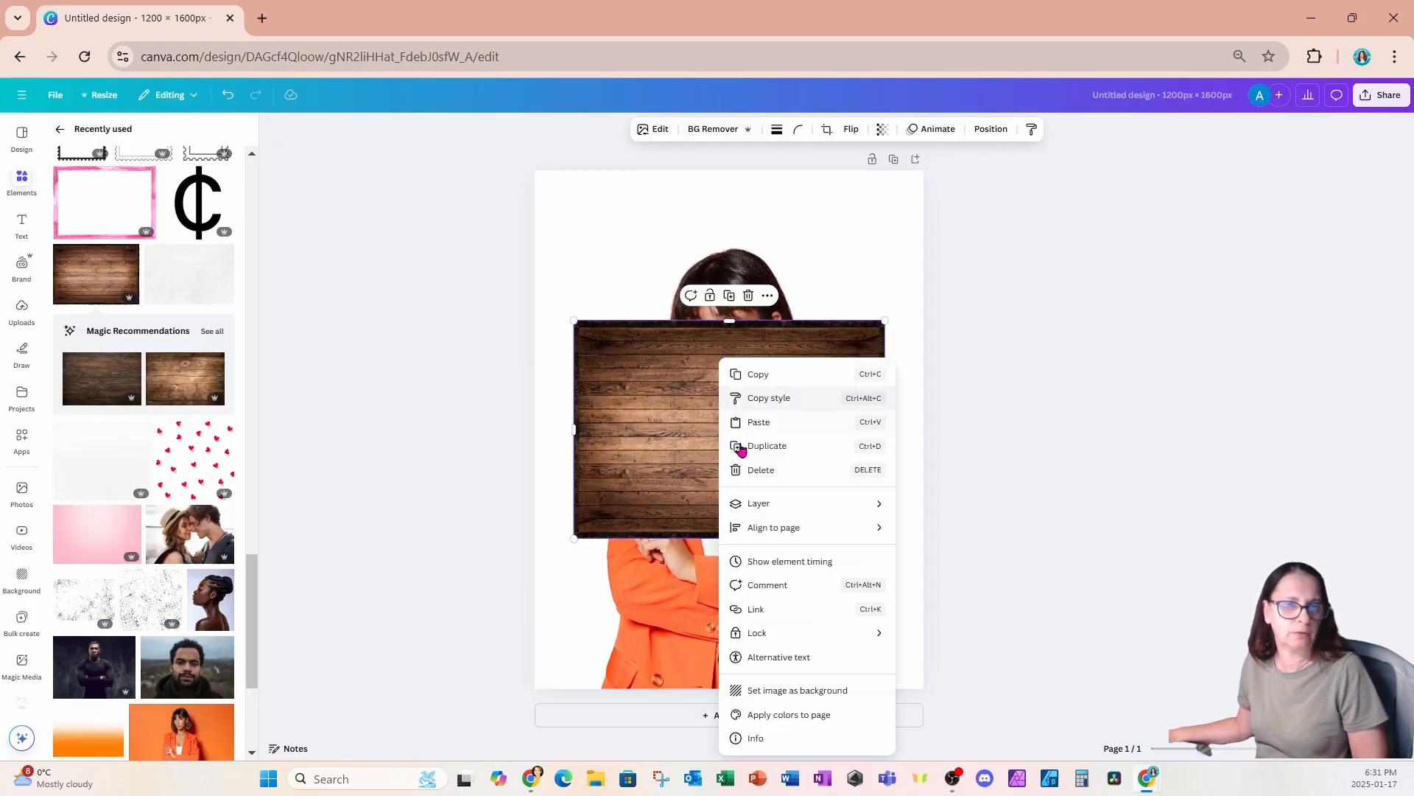
click(749, 687)
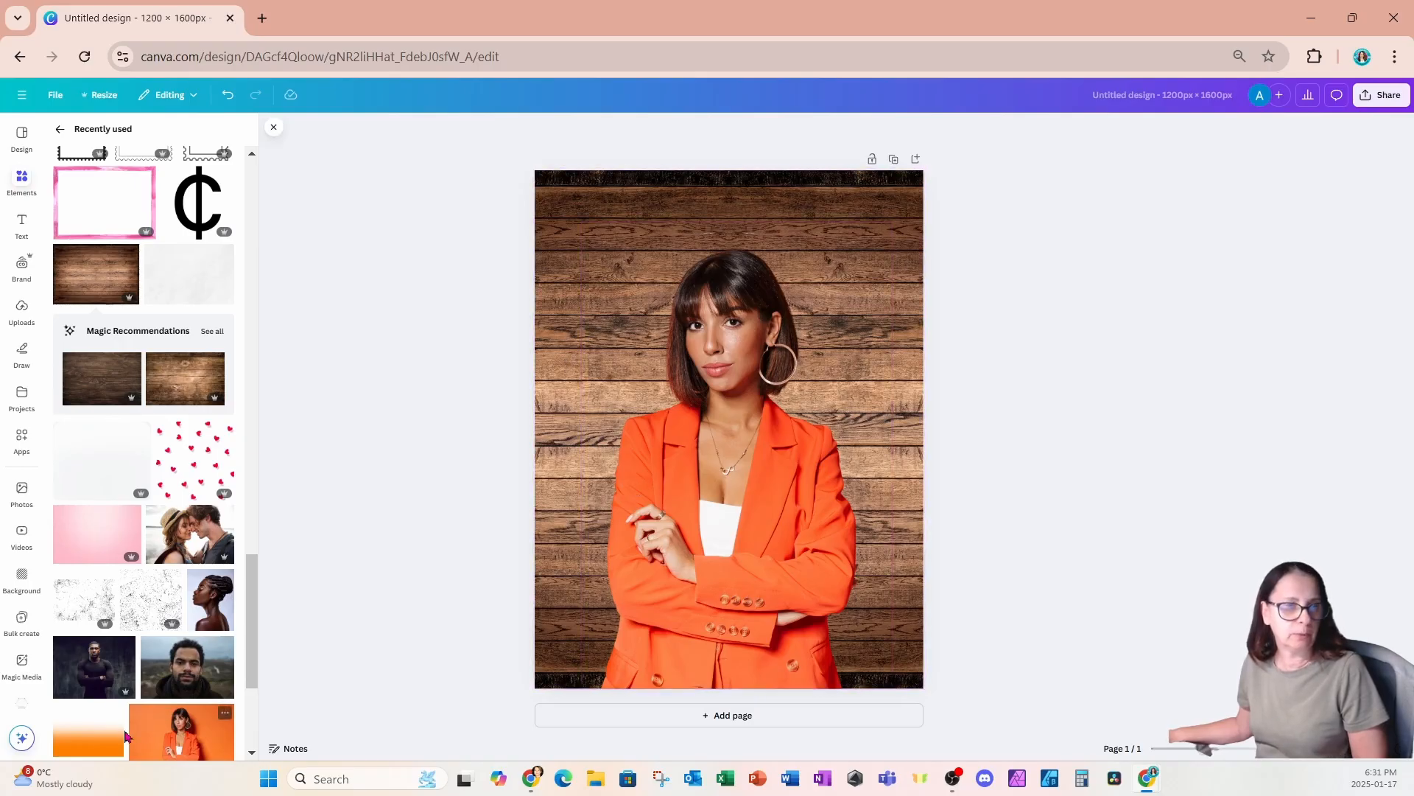
Place the orange fade gradient in the page's lower-left corner and apply a Custom Duotone effect to it
click(86, 735)
drag(728, 443, 702, 620)
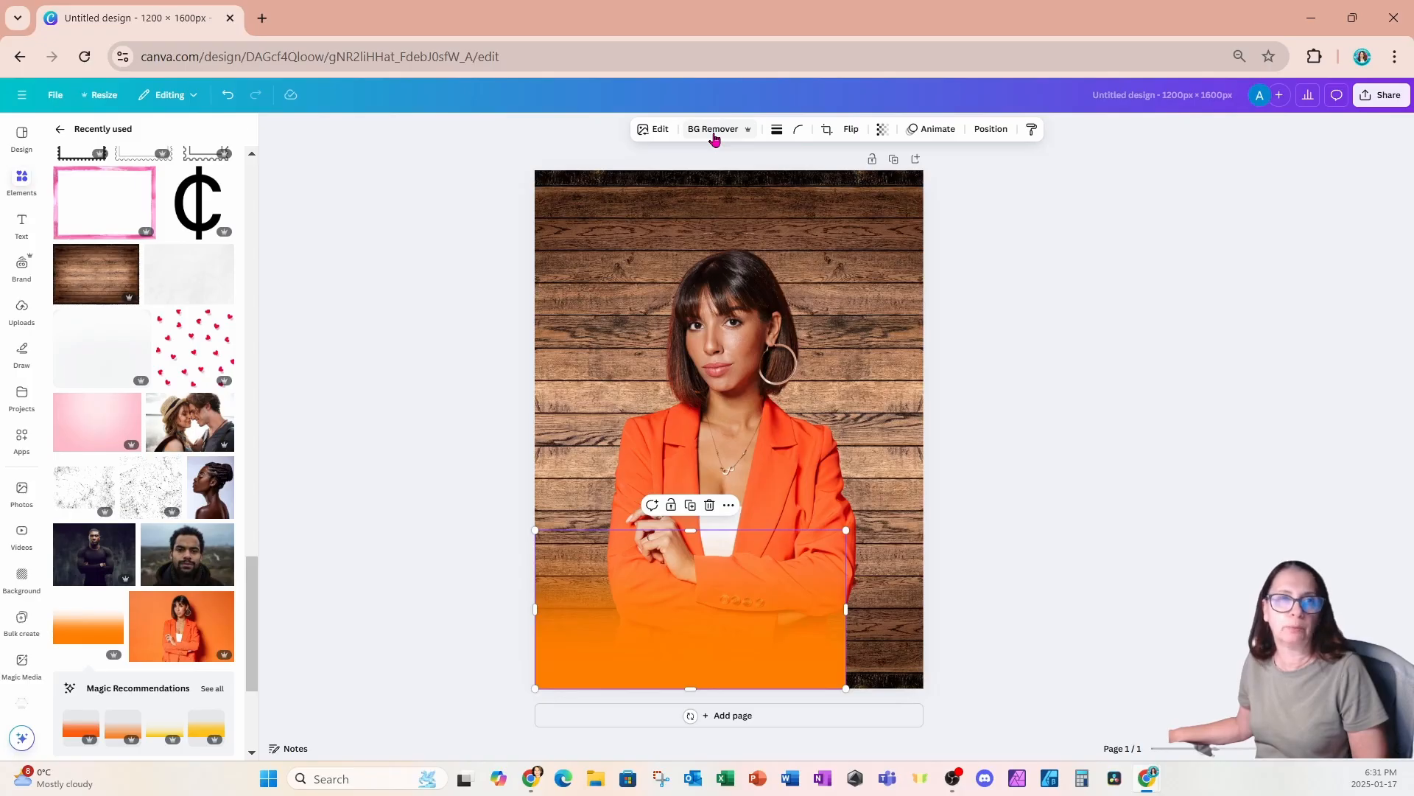
click(656, 131)
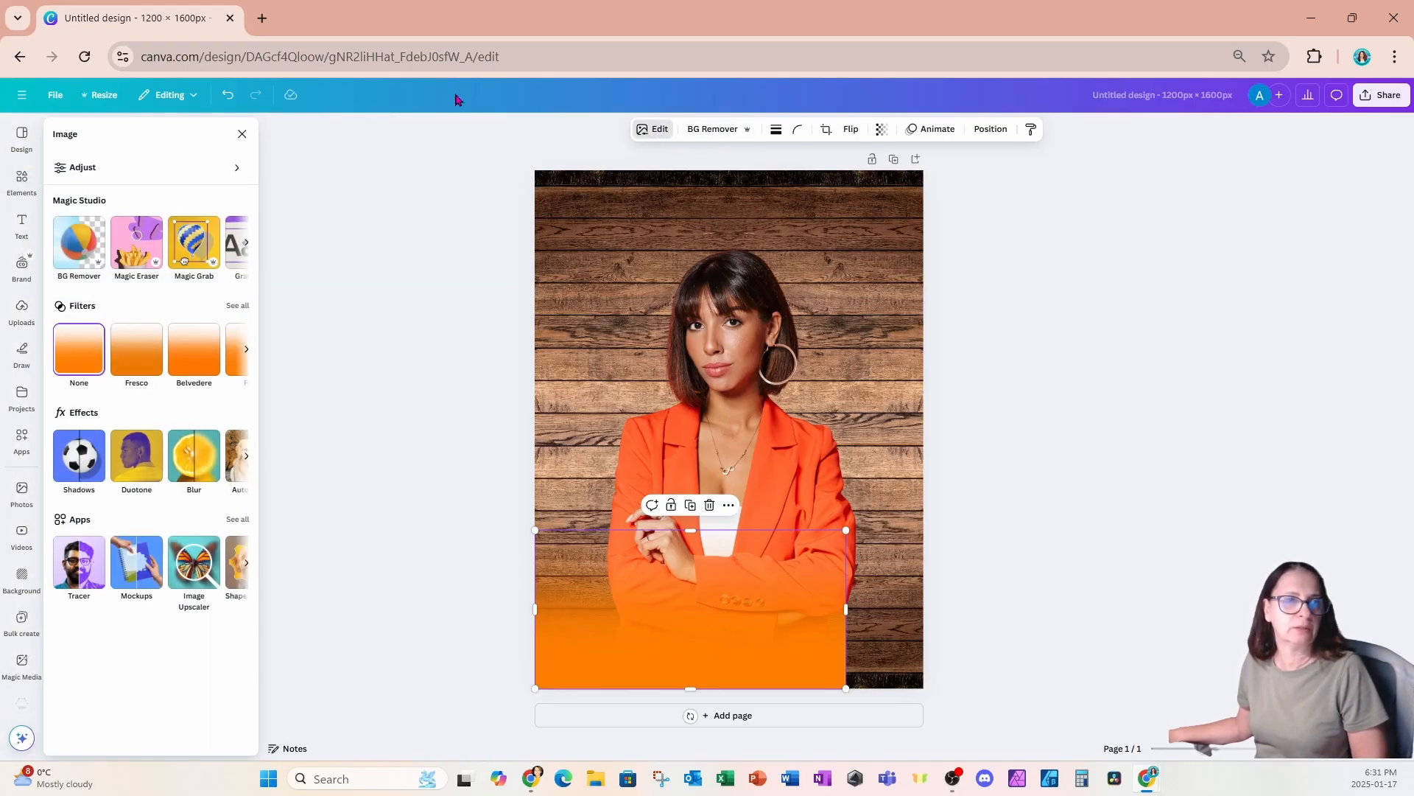
click(147, 462)
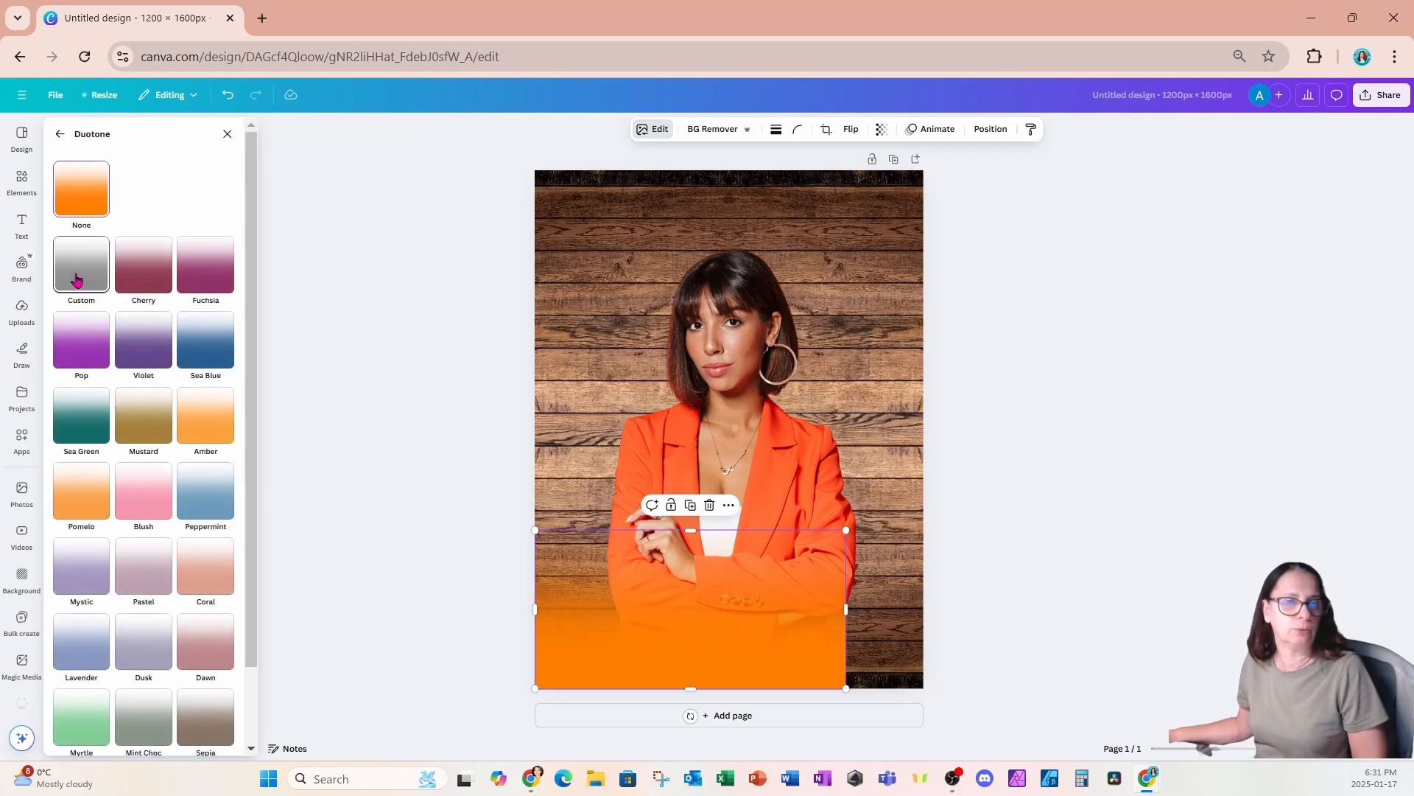
click(76, 279)
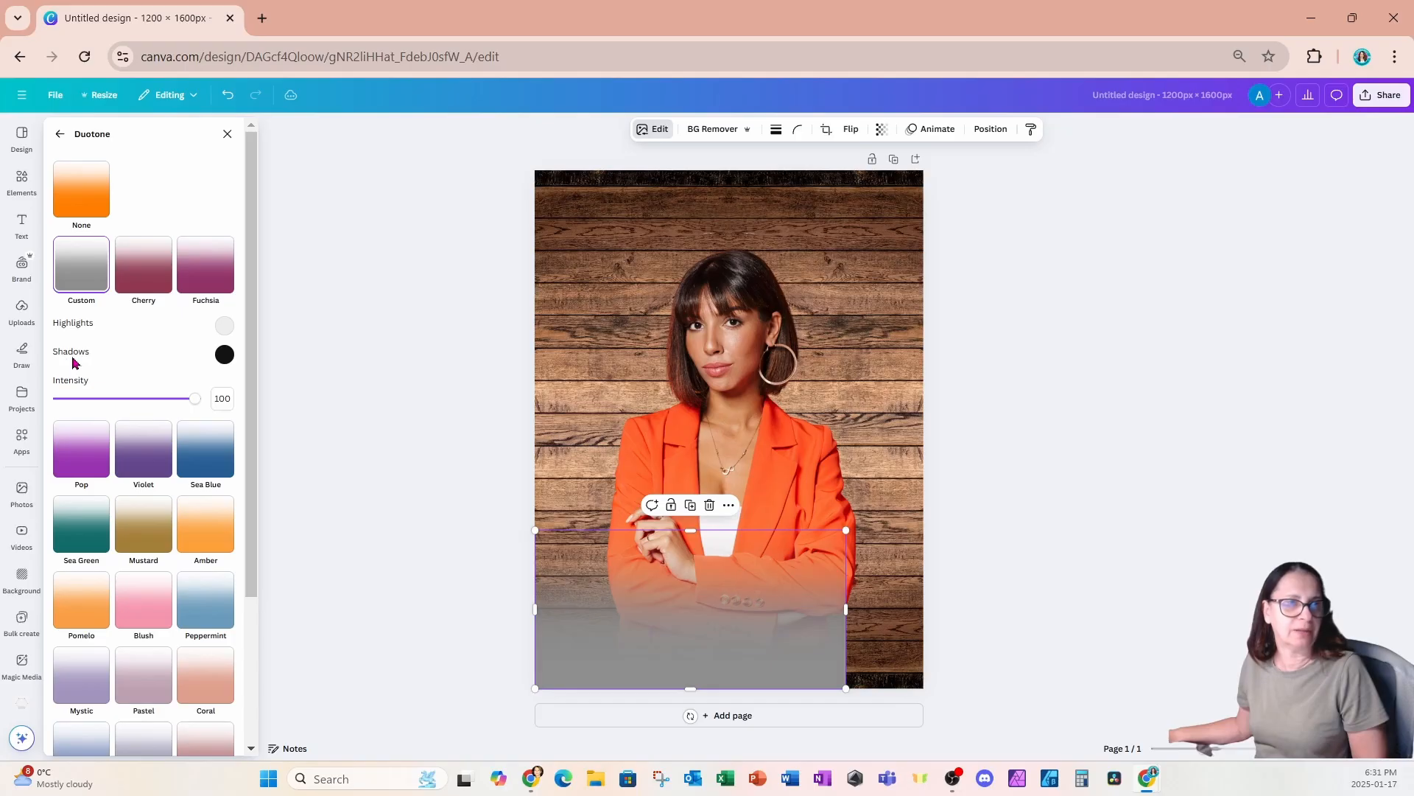
Sample the blazer's orange for the gradient's duotone colors, using #FE612B for shadows and #FE622C for highlights
click(226, 361)
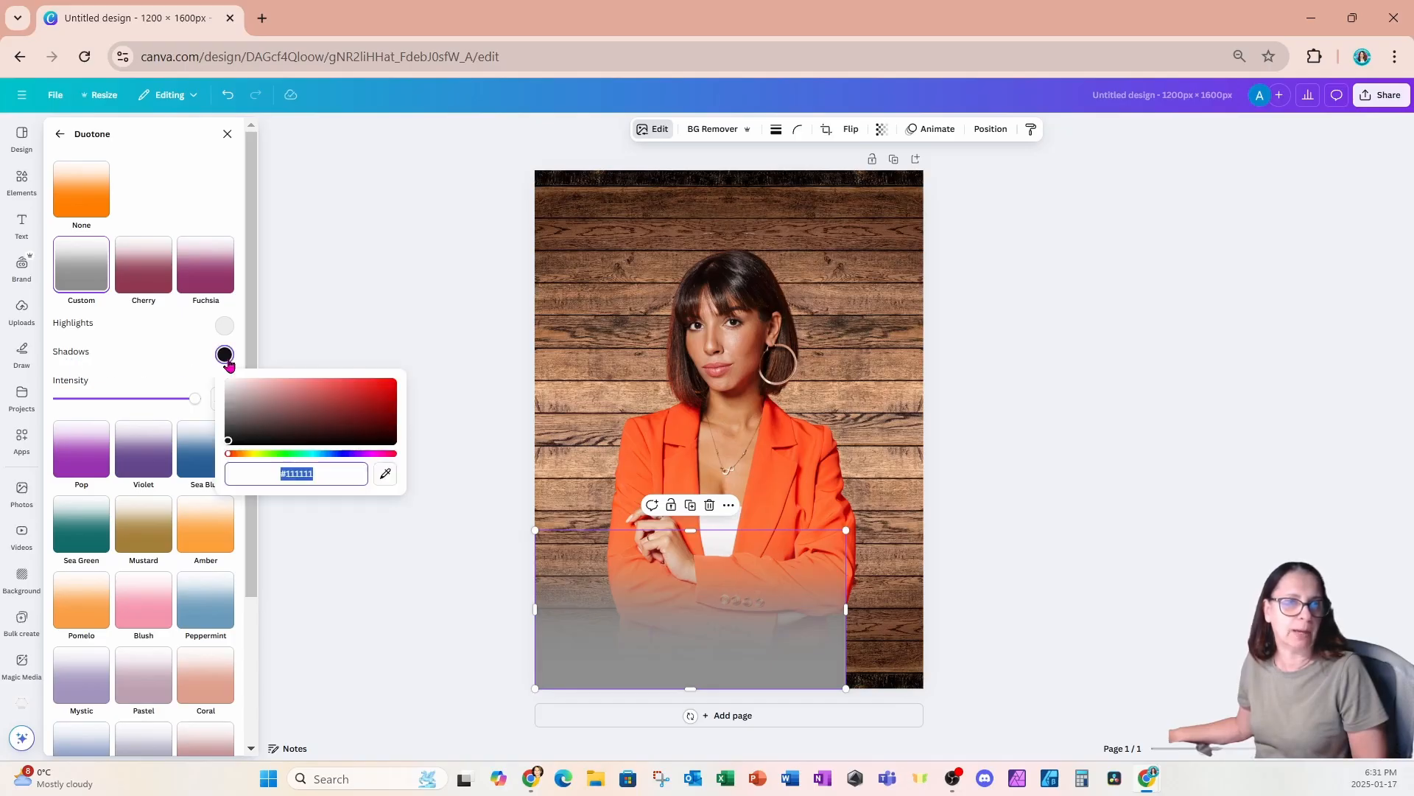
click(383, 479)
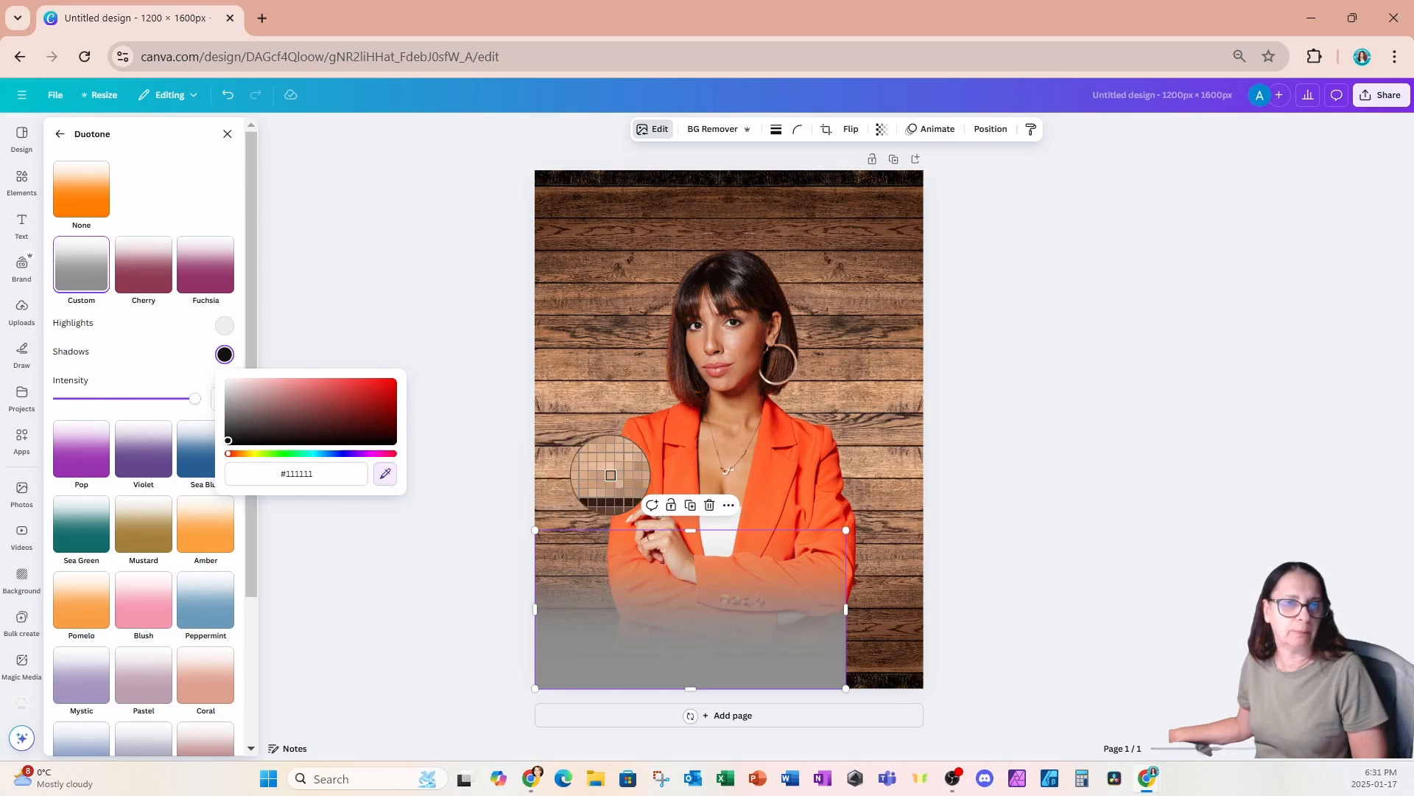
click(654, 463)
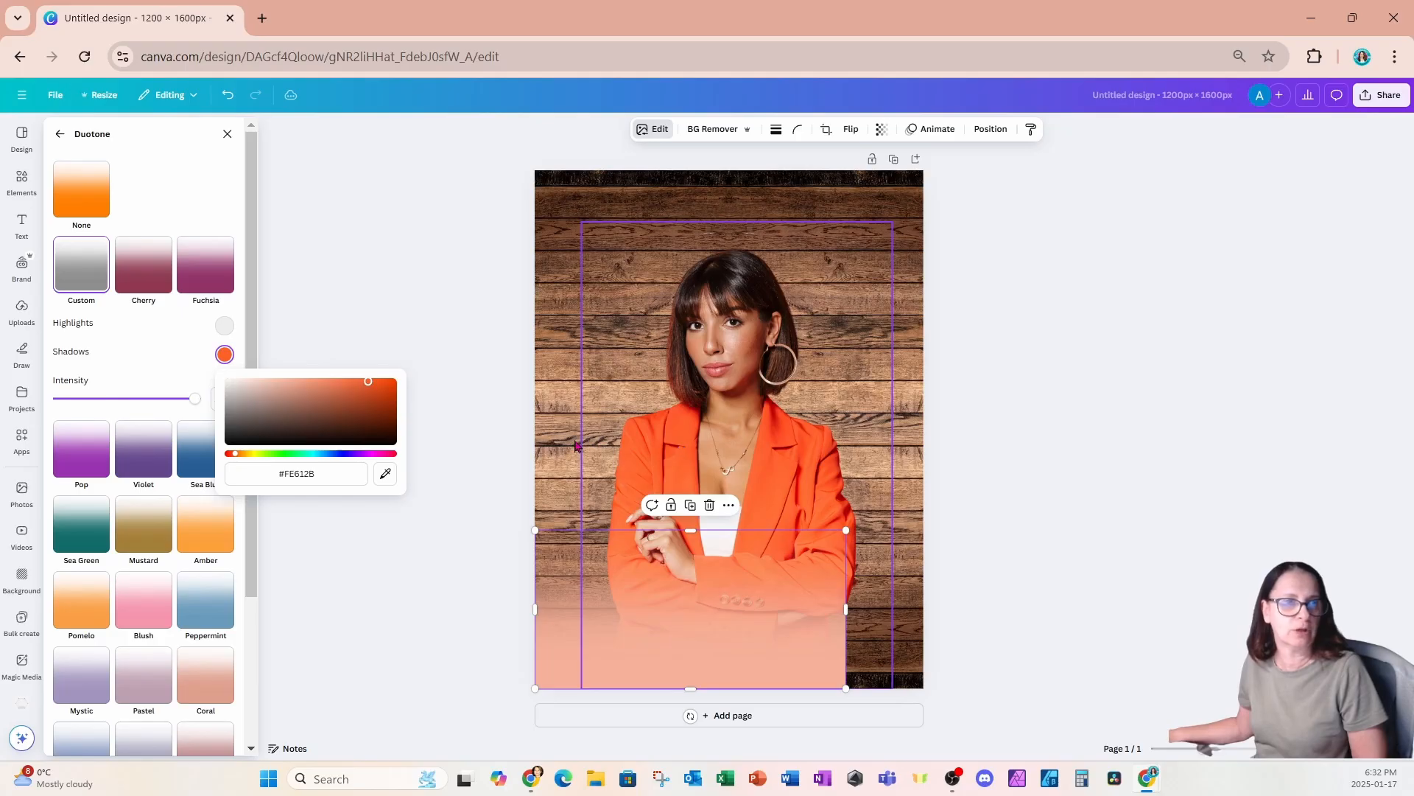
click(225, 326)
click(384, 447)
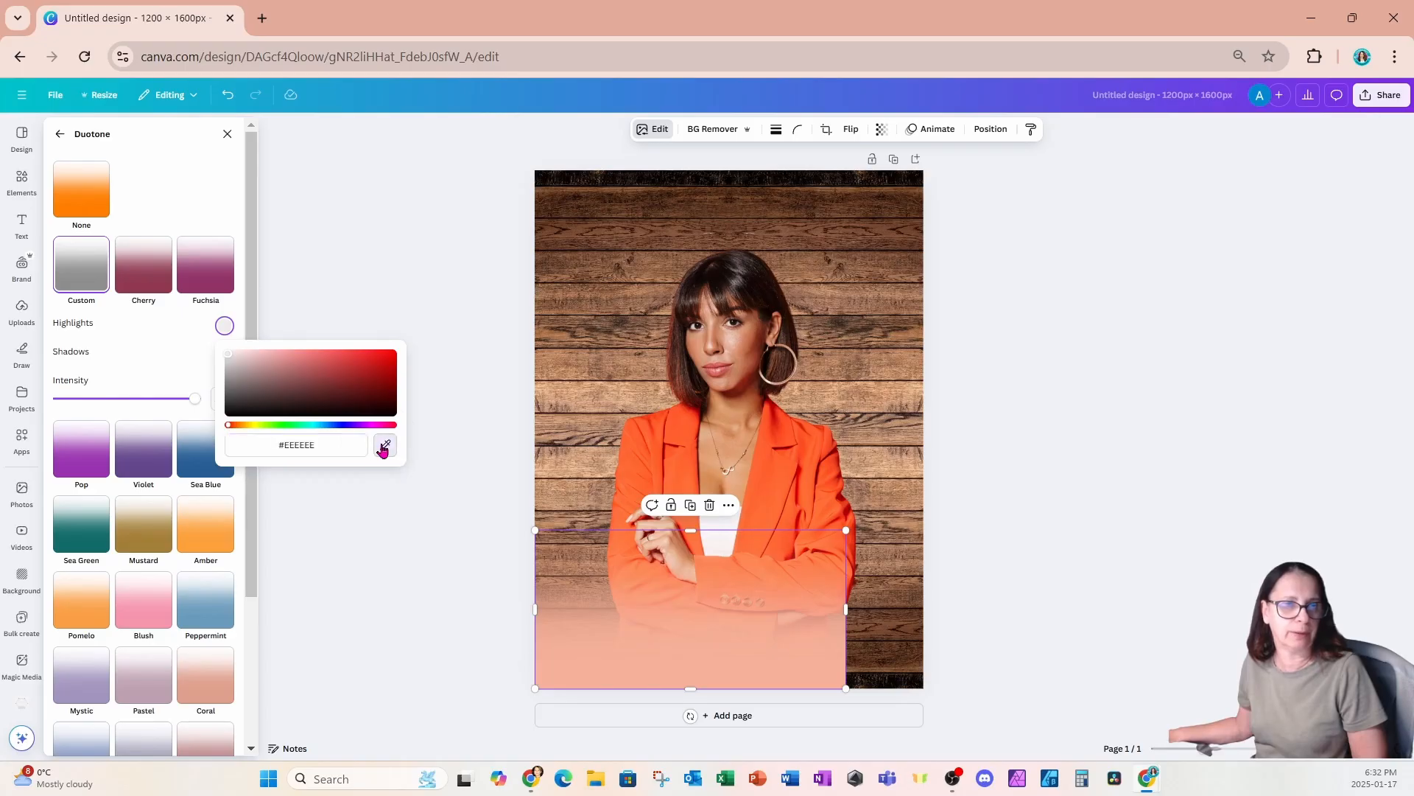
click(649, 460)
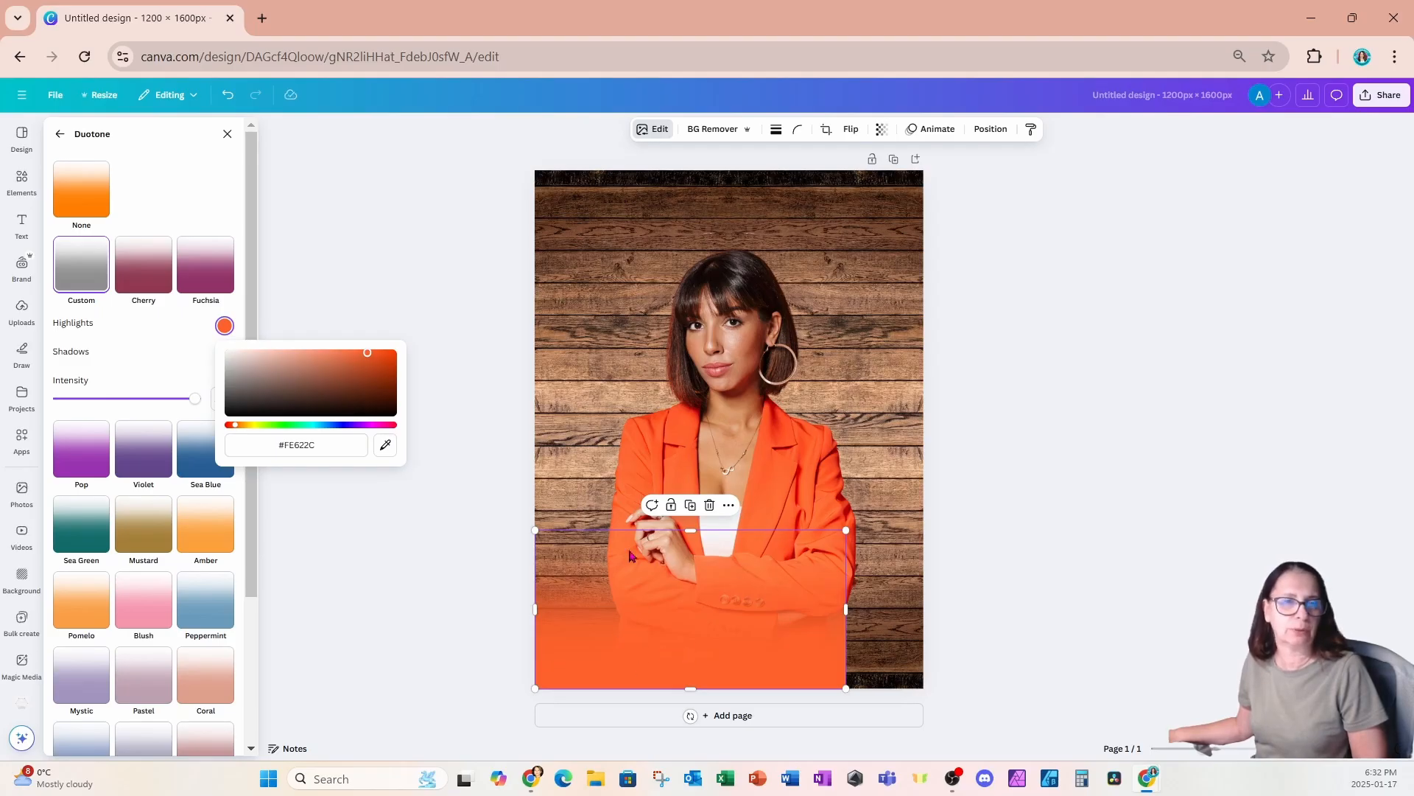
click(693, 665)
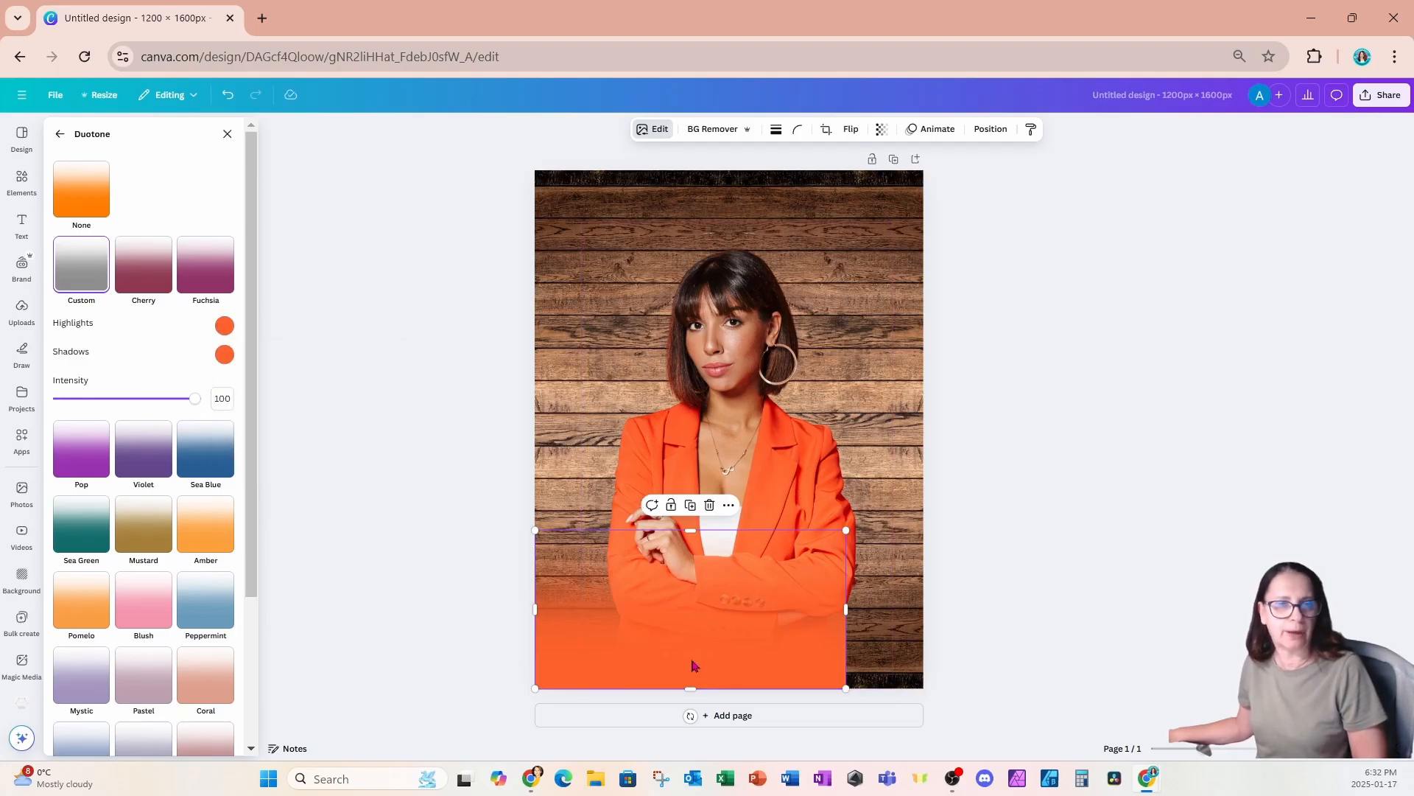
Move the gradient layer between the woman and the wood background
click(990, 133)
click(214, 162)
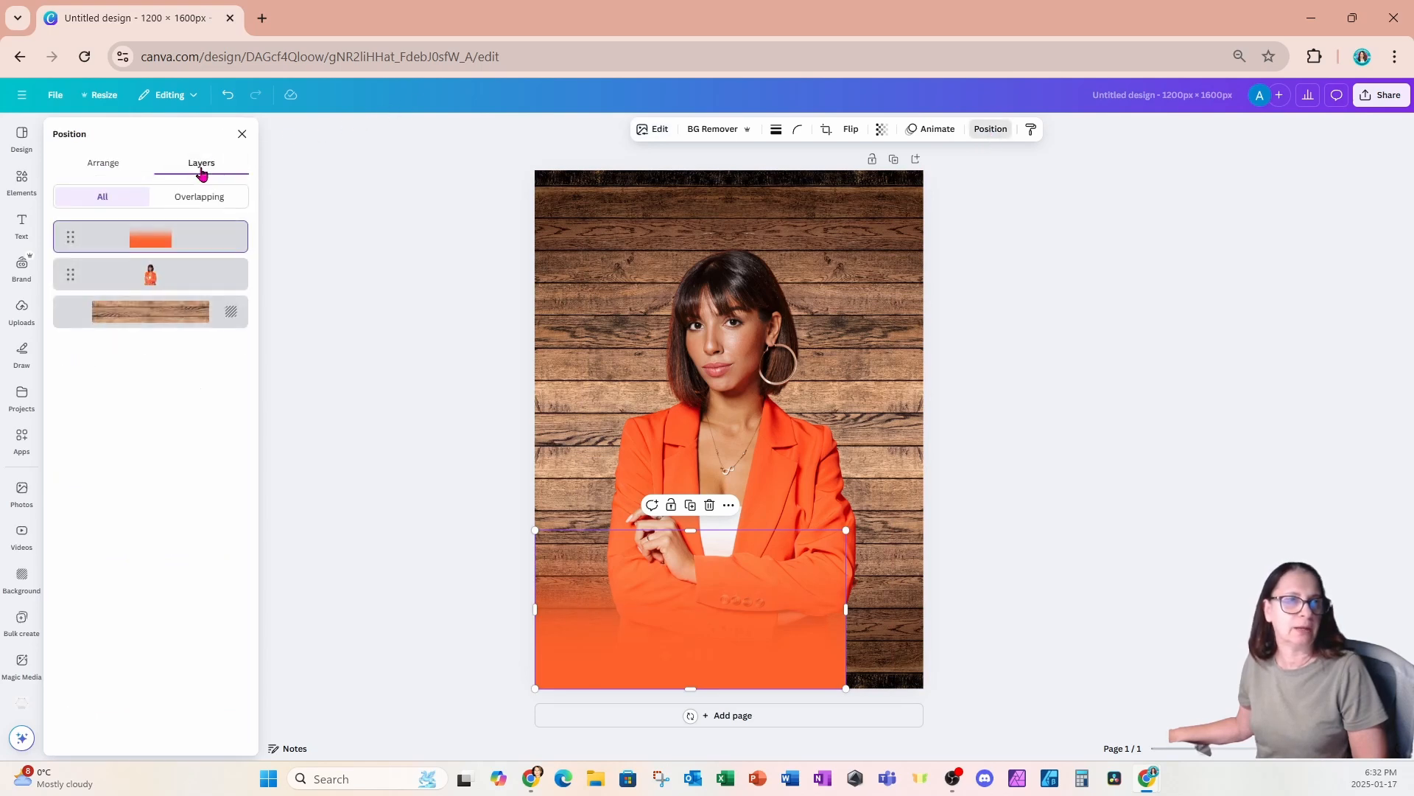
drag(188, 244, 189, 301)
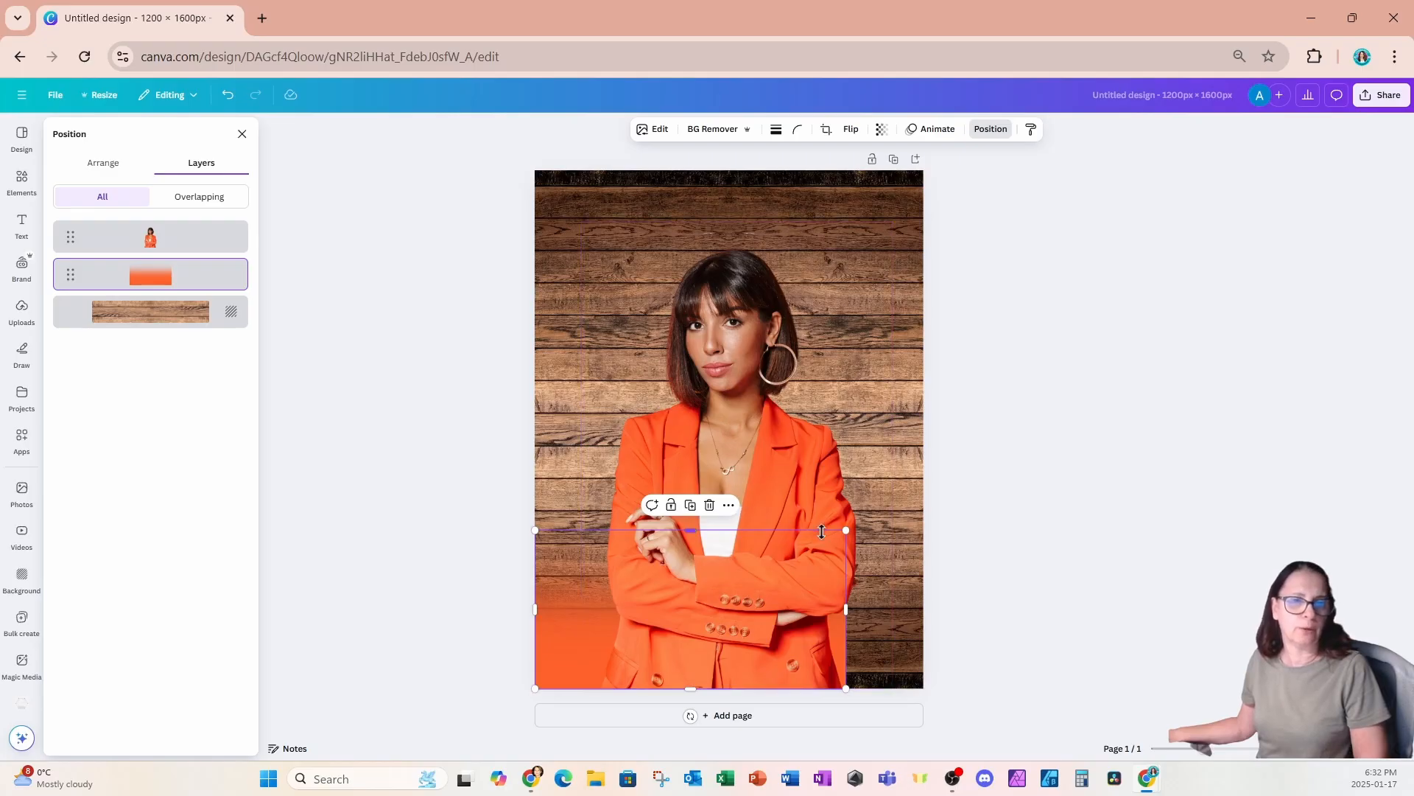
Stretch the gradient across the full page width and up to the woman's face, and duplicate it
drag(847, 532, 924, 490)
drag(733, 491, 737, 347)
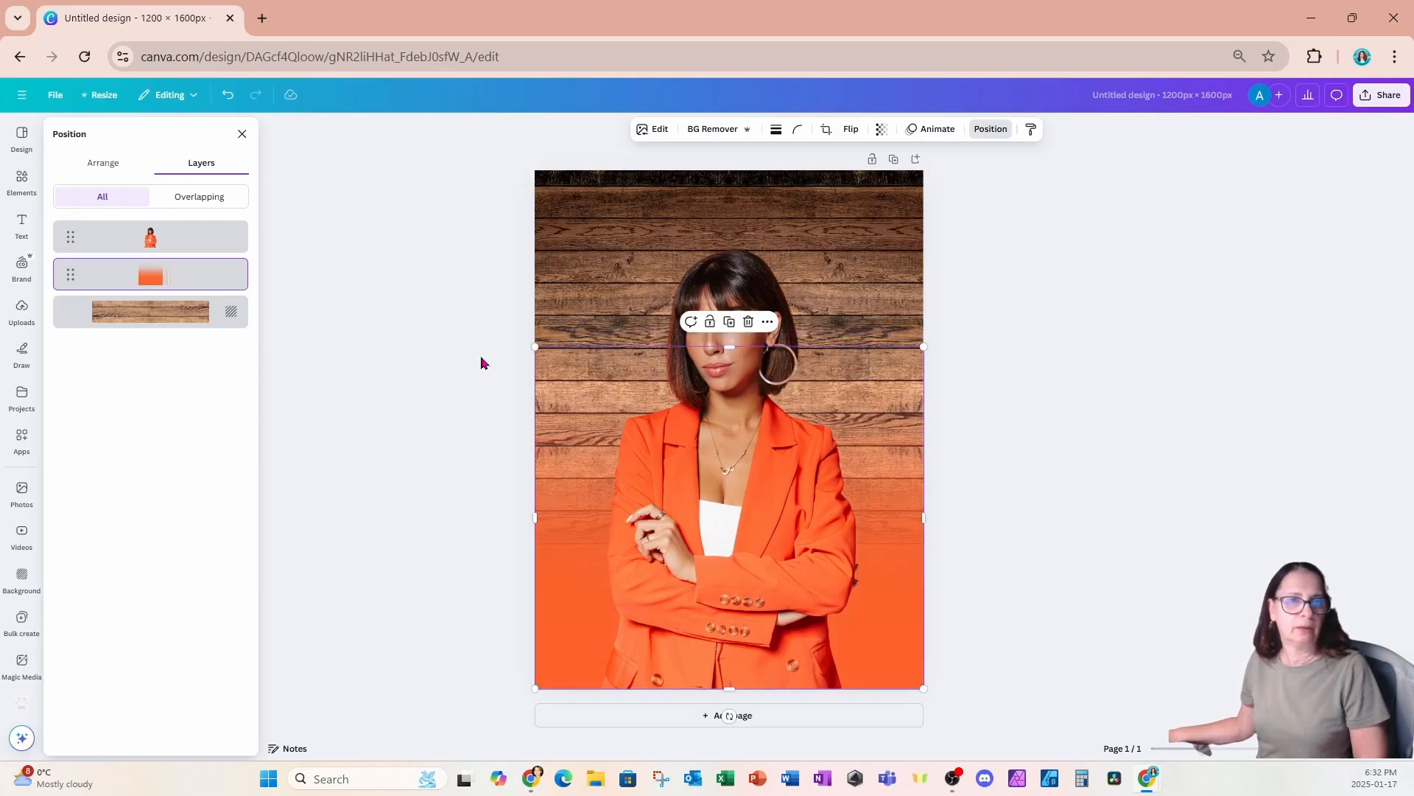
click(729, 324)
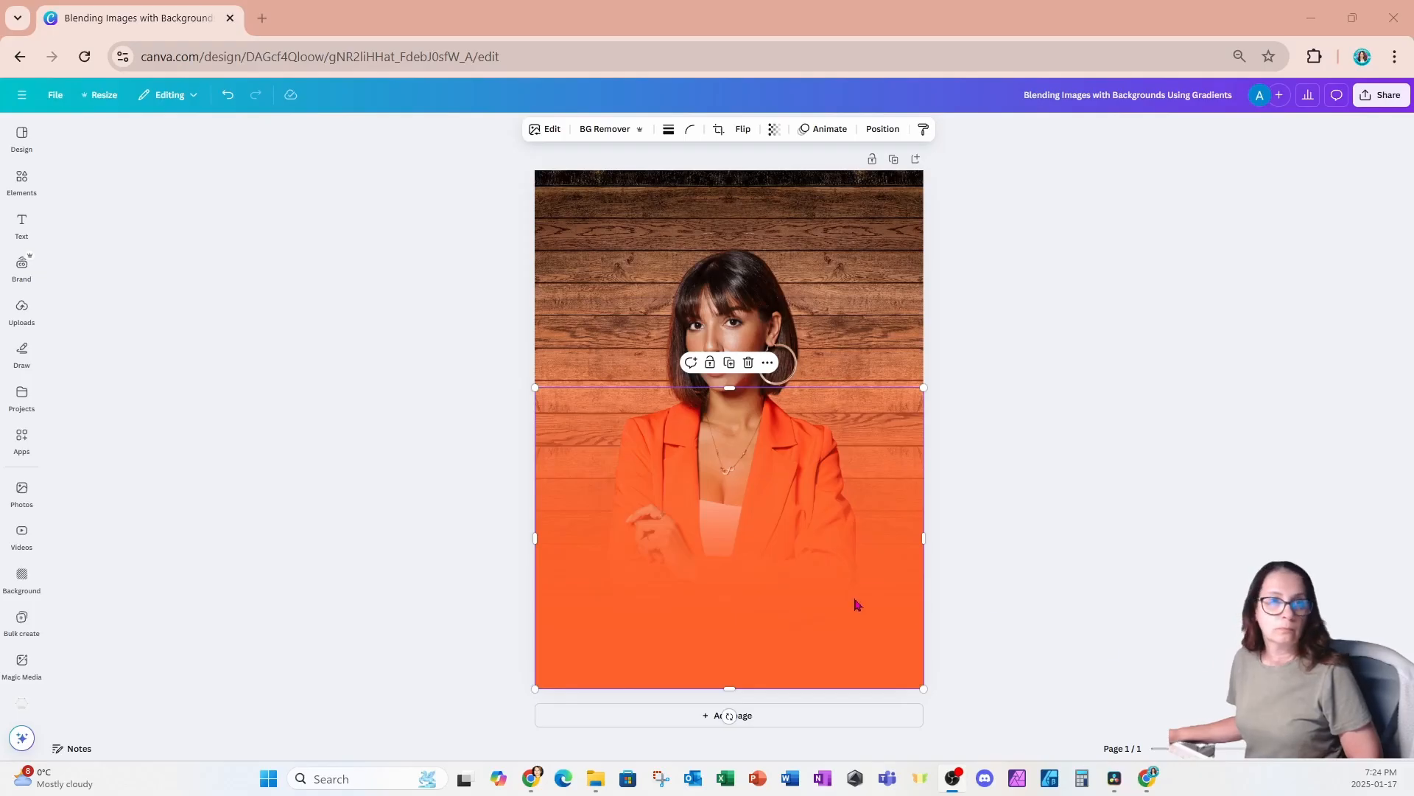
Try different positions for the front gradient copy, ending over the woman's face and past the page's right edge
drag(855, 635, 904, 447)
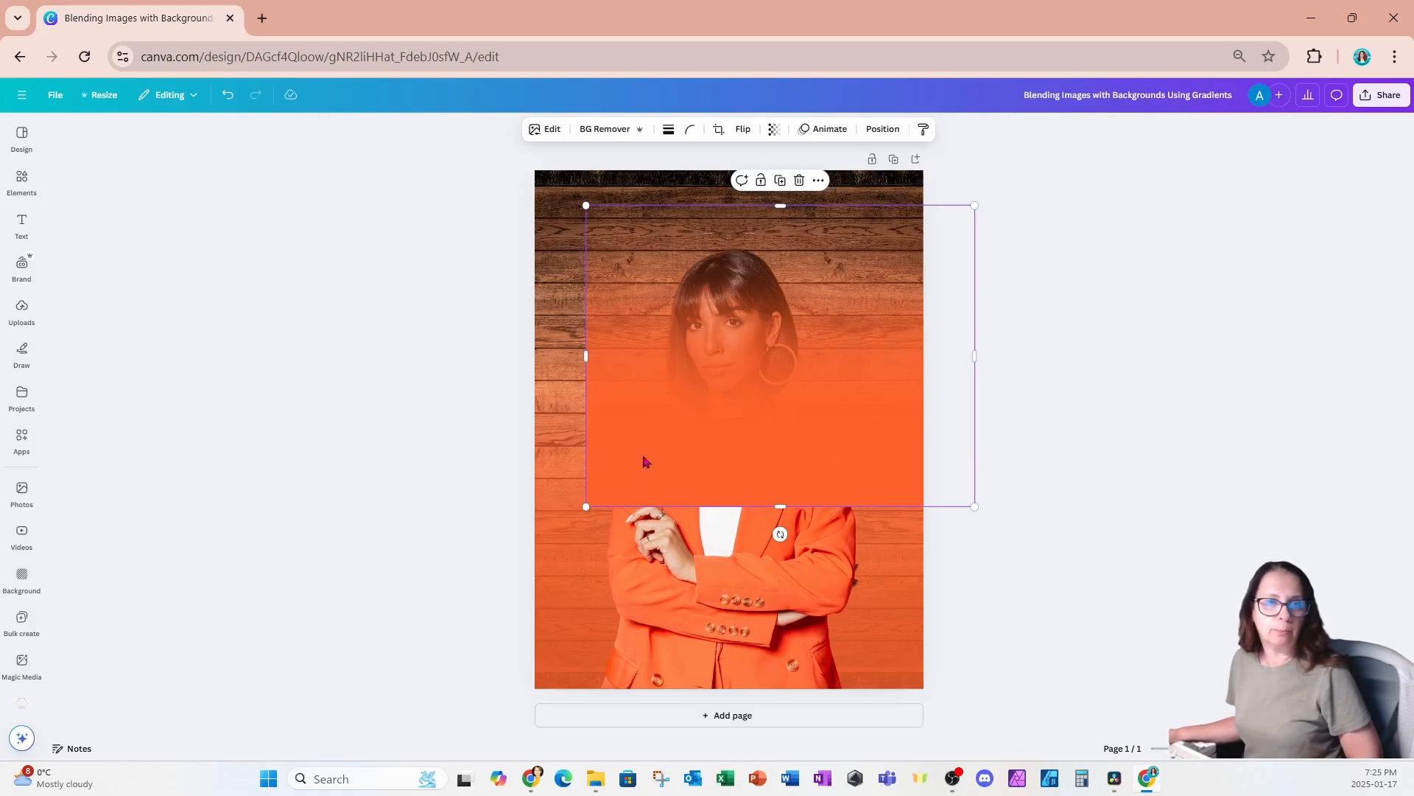
drag(827, 421, 925, 594)
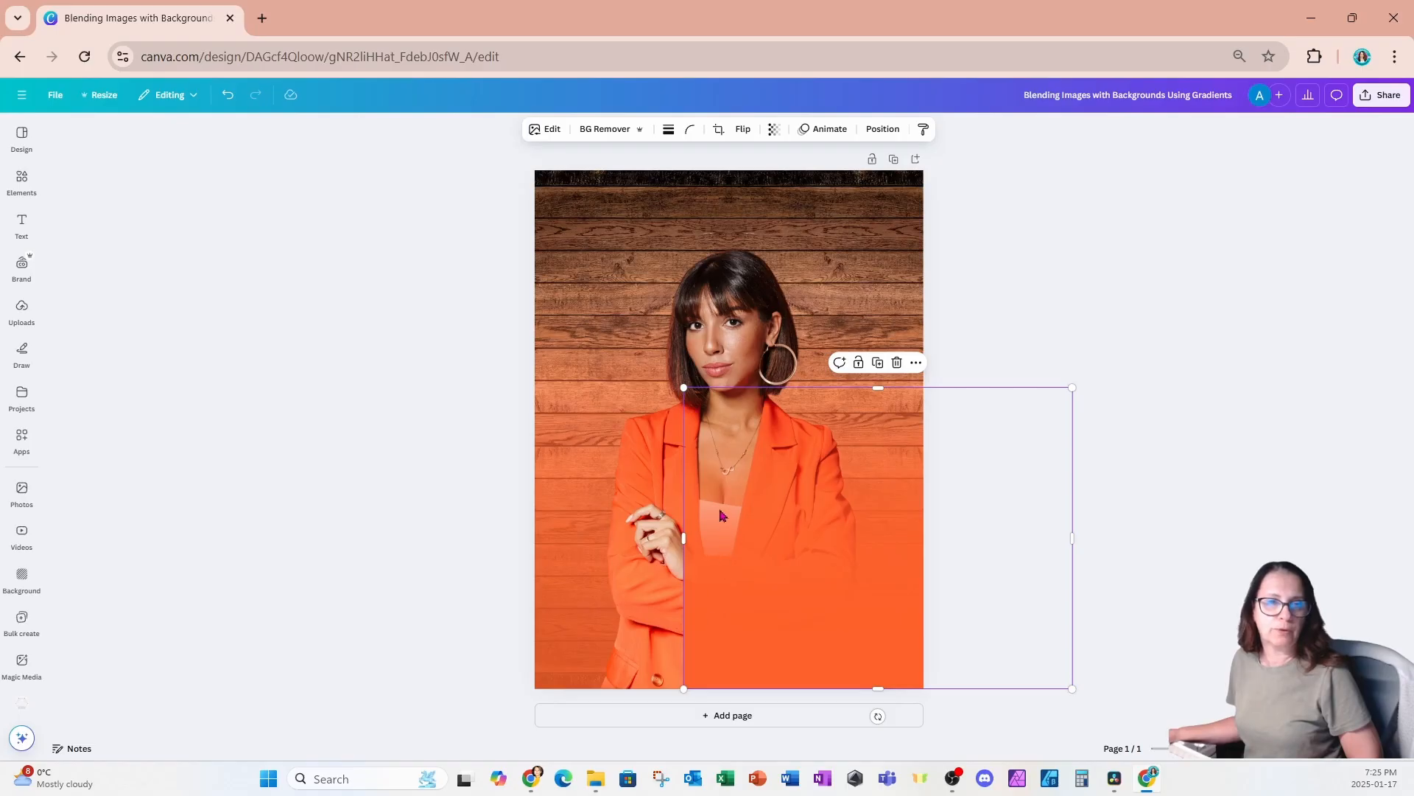
drag(969, 580, 918, 376)
Widen the front gradient copy from its left side, and undo the accidental shift of the rear gradient
drag(632, 342, 450, 343)
mouse_move(553, 356)
mouse_down()
mouse_move(687, 351)
mouse_move(537, 348)
mouse_up()
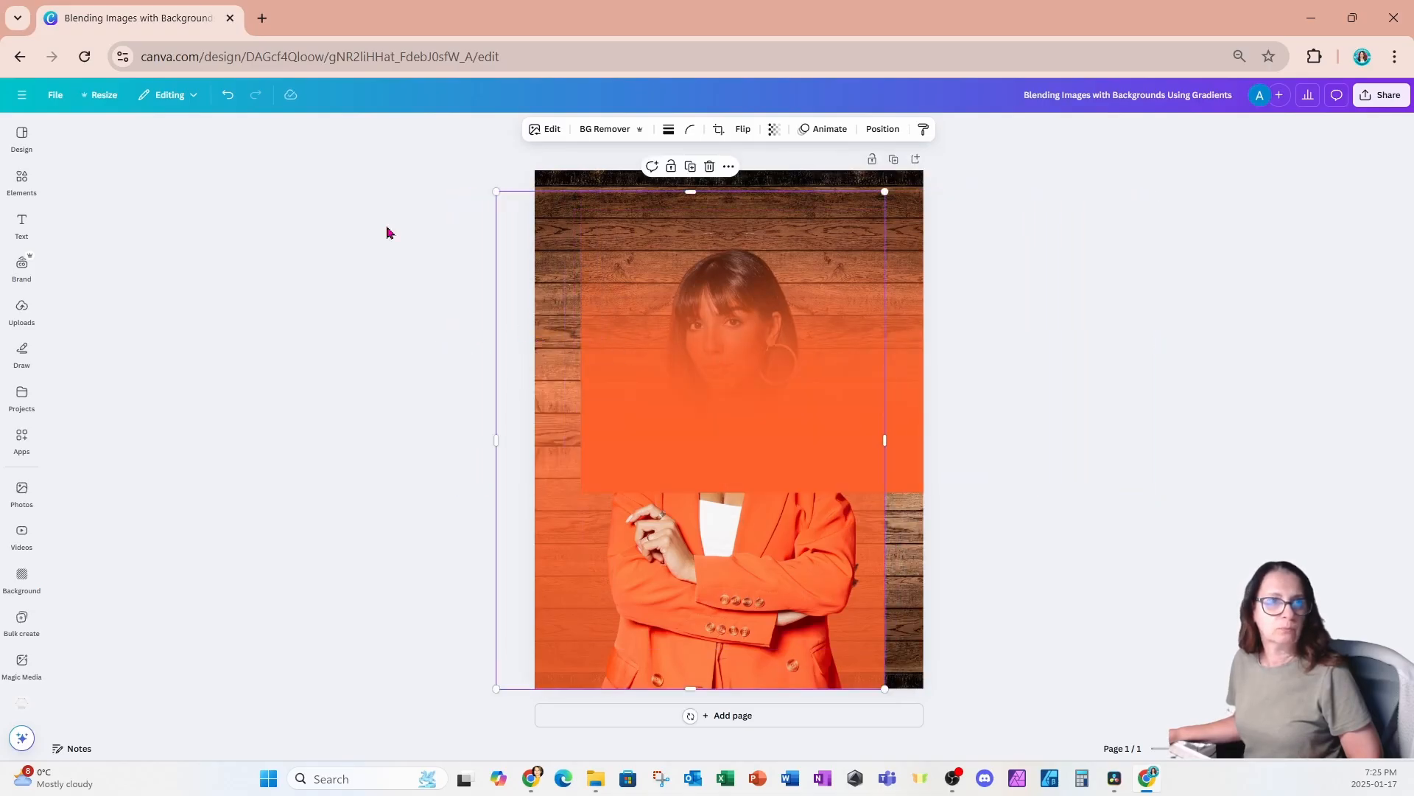
click(228, 95)
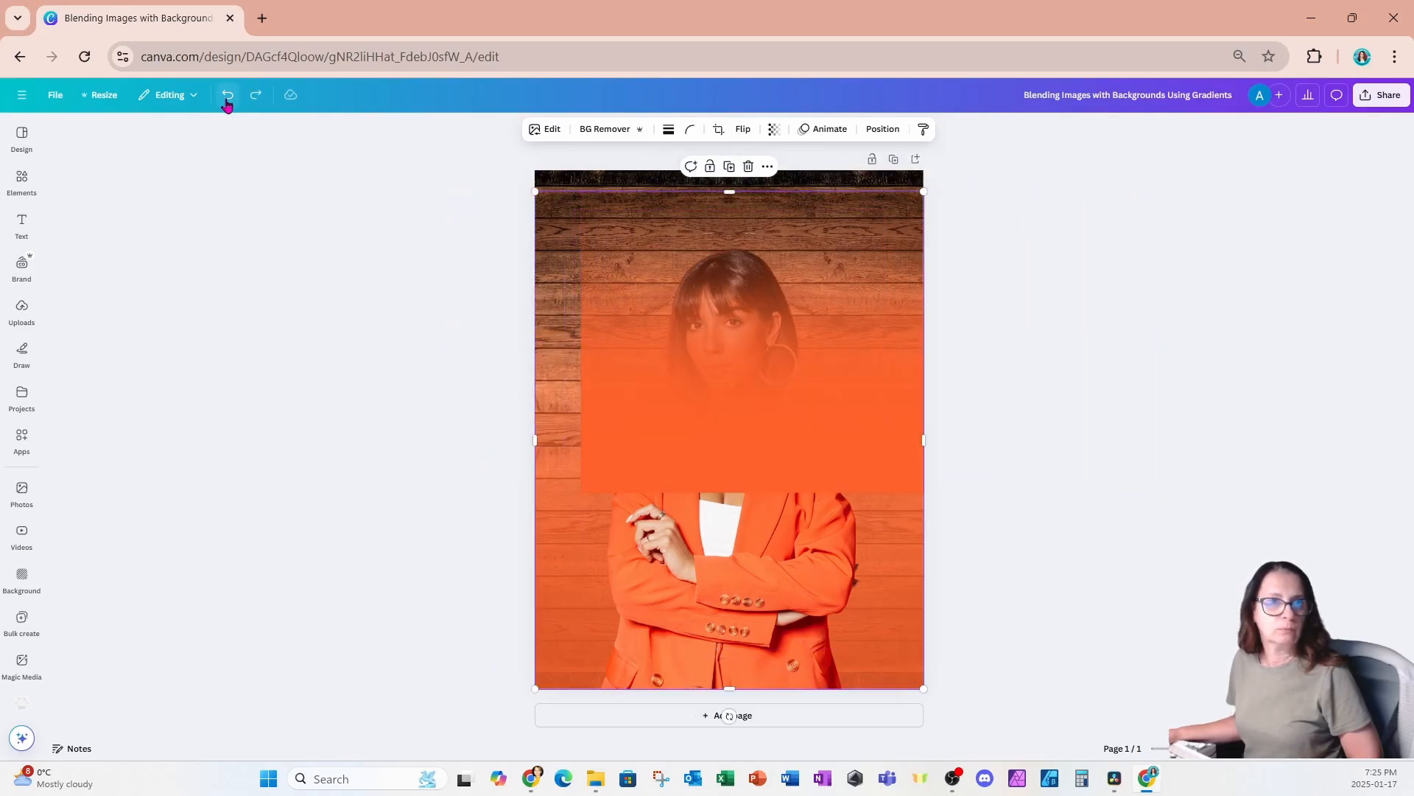
Move the front gradient copy farther past the page's right side, and widen it leftward over the woman's face
click(605, 333)
drag(581, 339, 528, 341)
drag(615, 361, 734, 361)
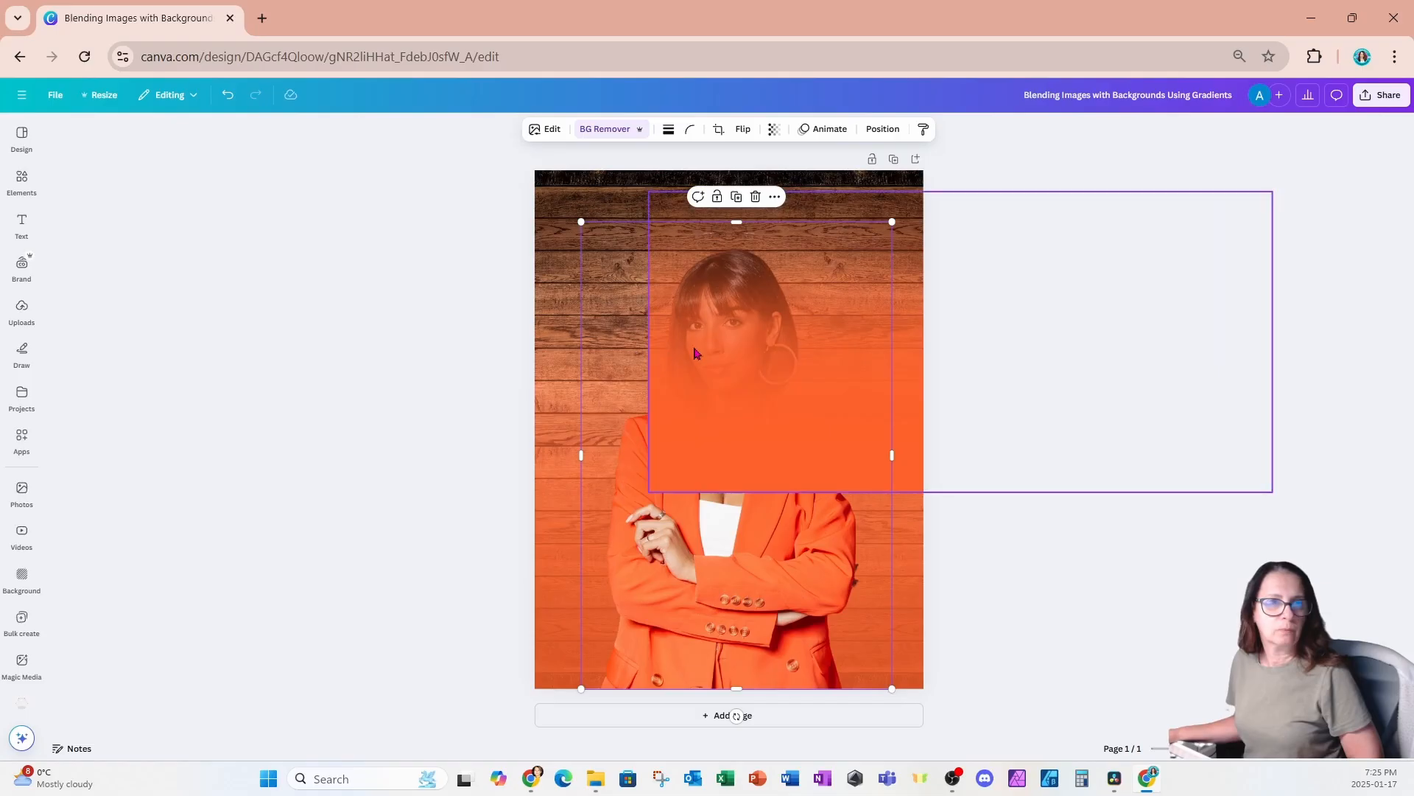
drag(648, 345, 603, 343)
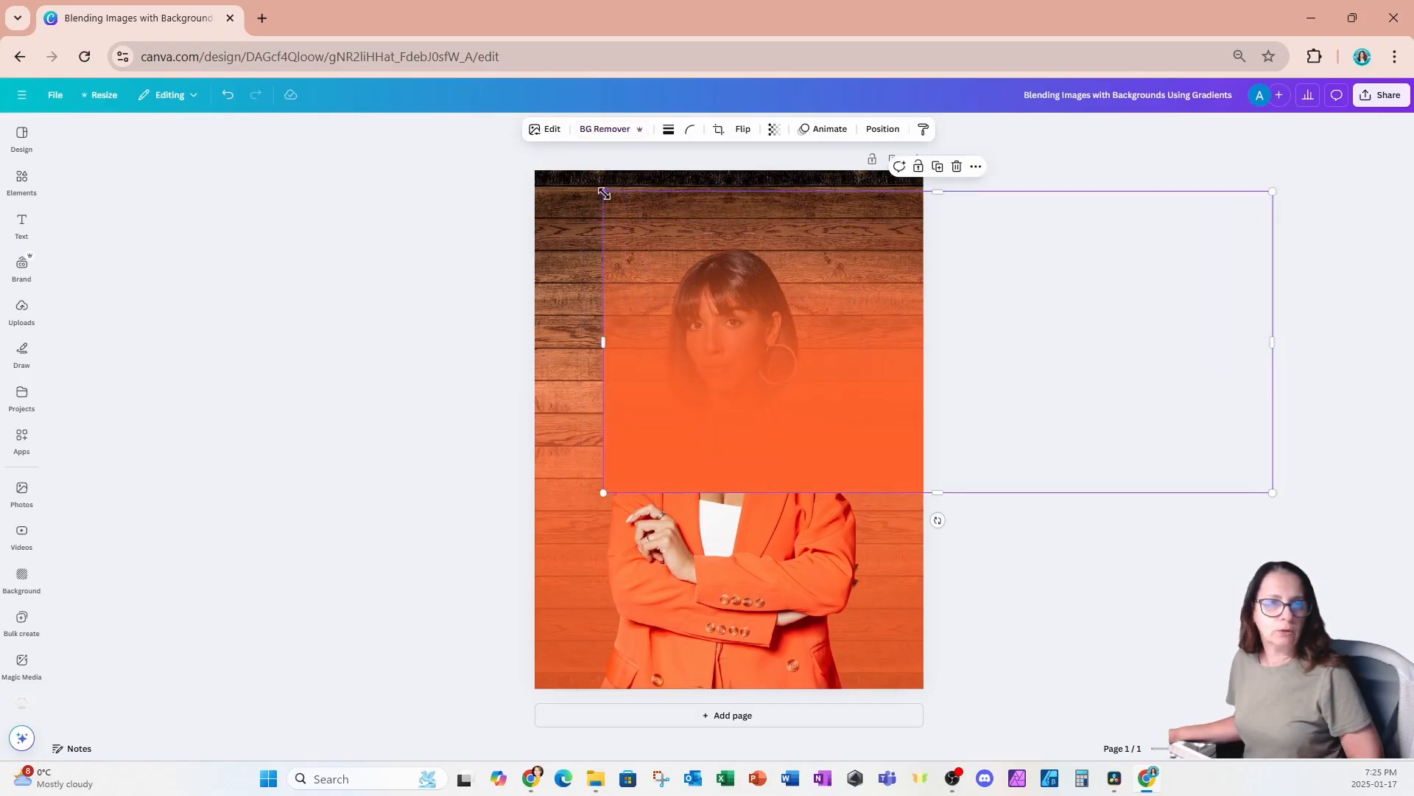
Scale down the front gradient copy from its upper-left corner, stretch it taller, and scale it down again until it clears the woman
drag(604, 193, 730, 250)
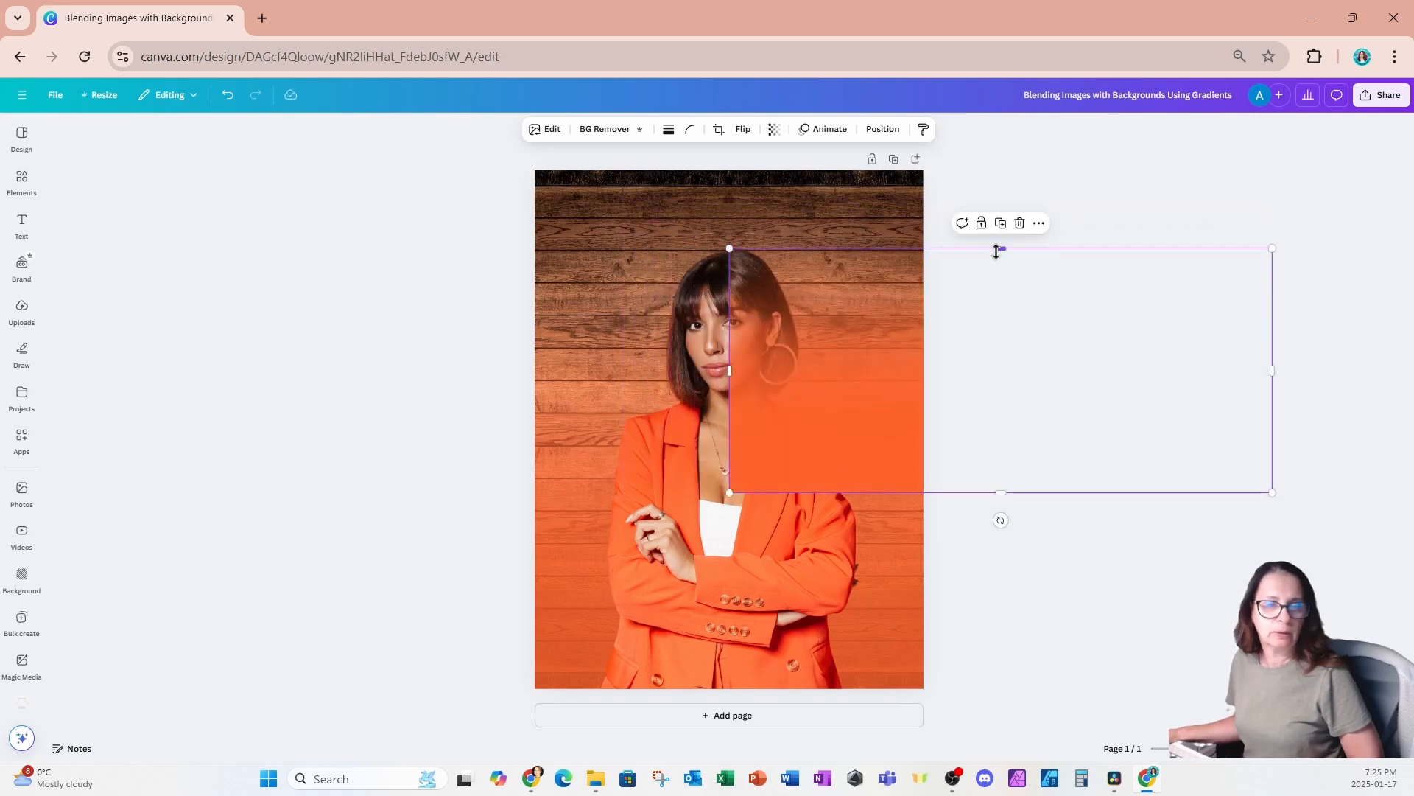
drag(999, 248, 1002, 177)
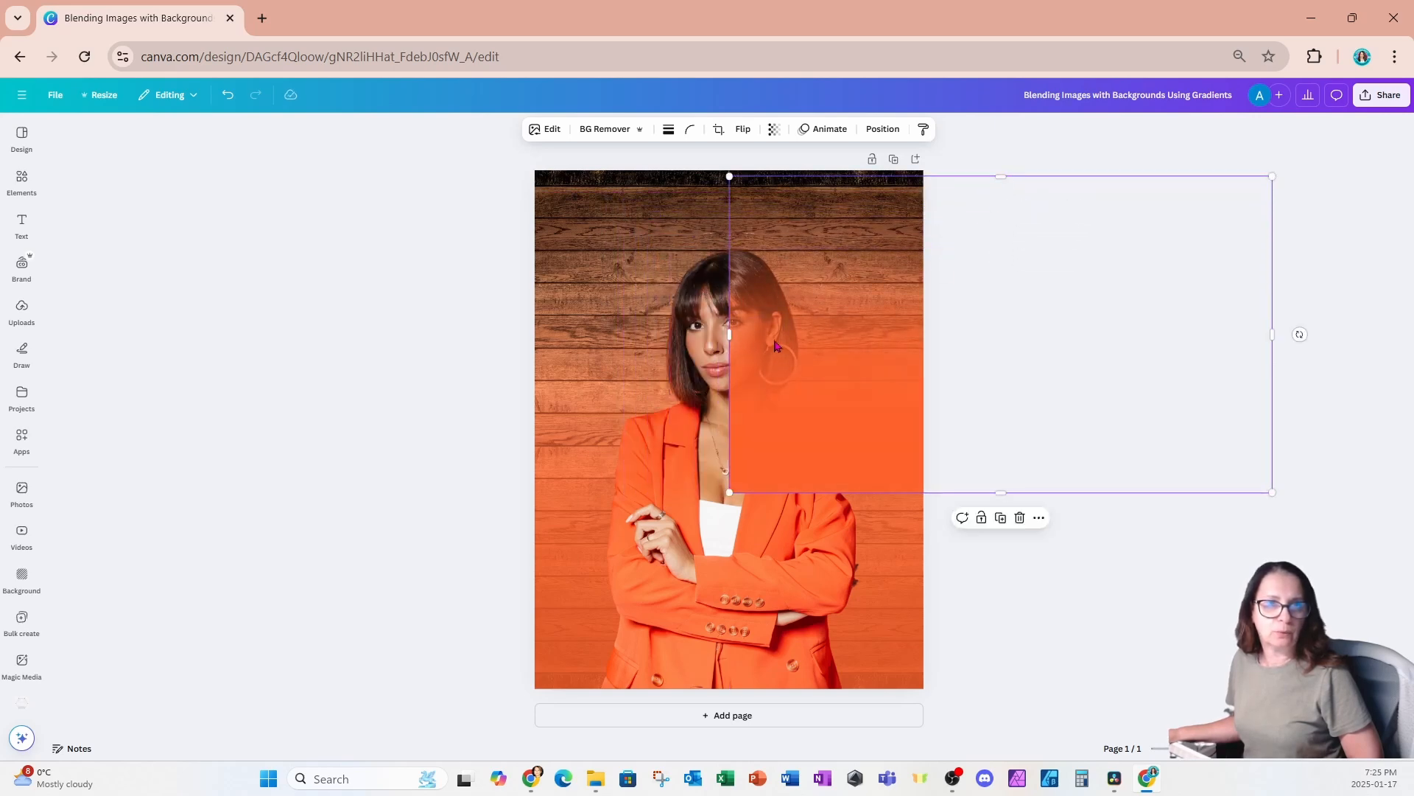
drag(905, 399, 846, 395)
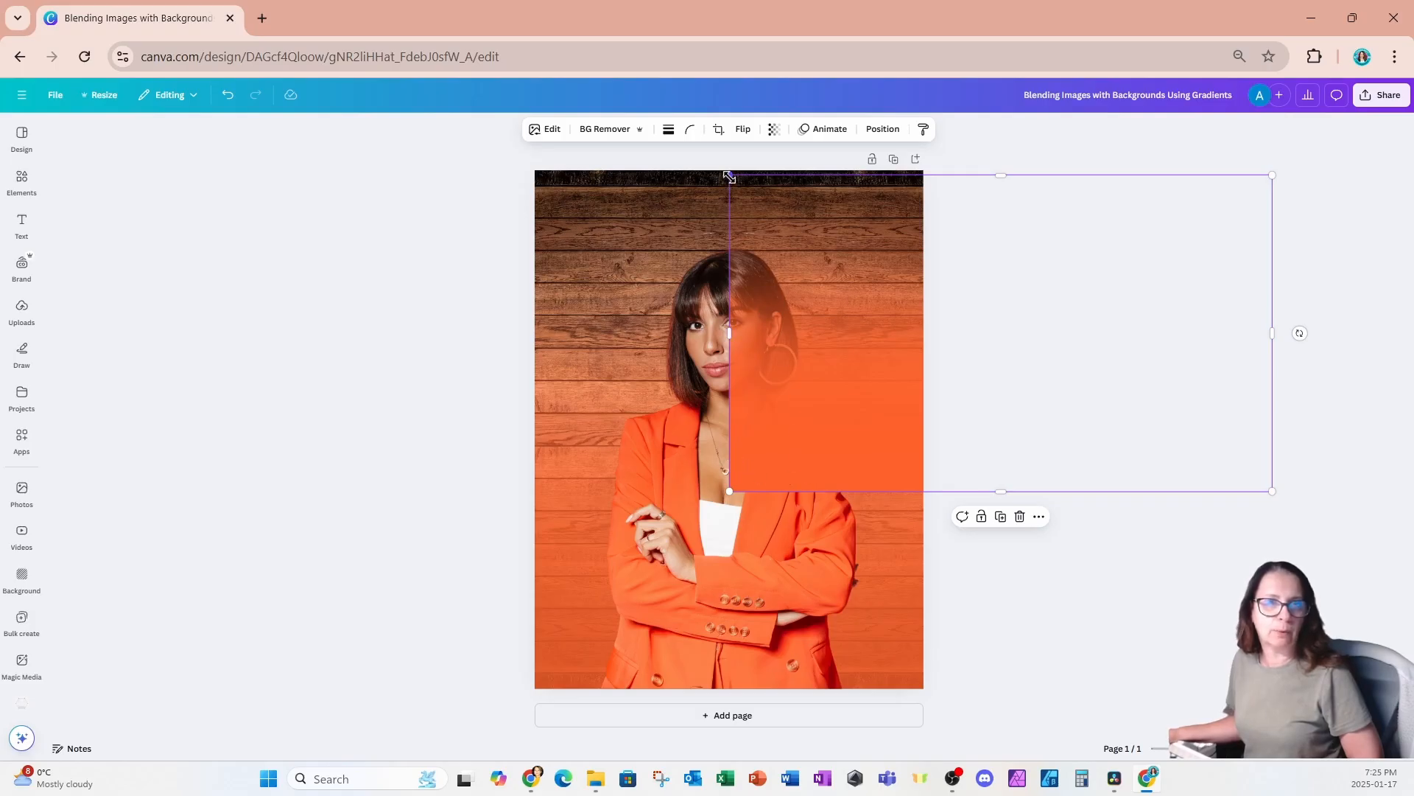
drag(729, 176, 861, 251)
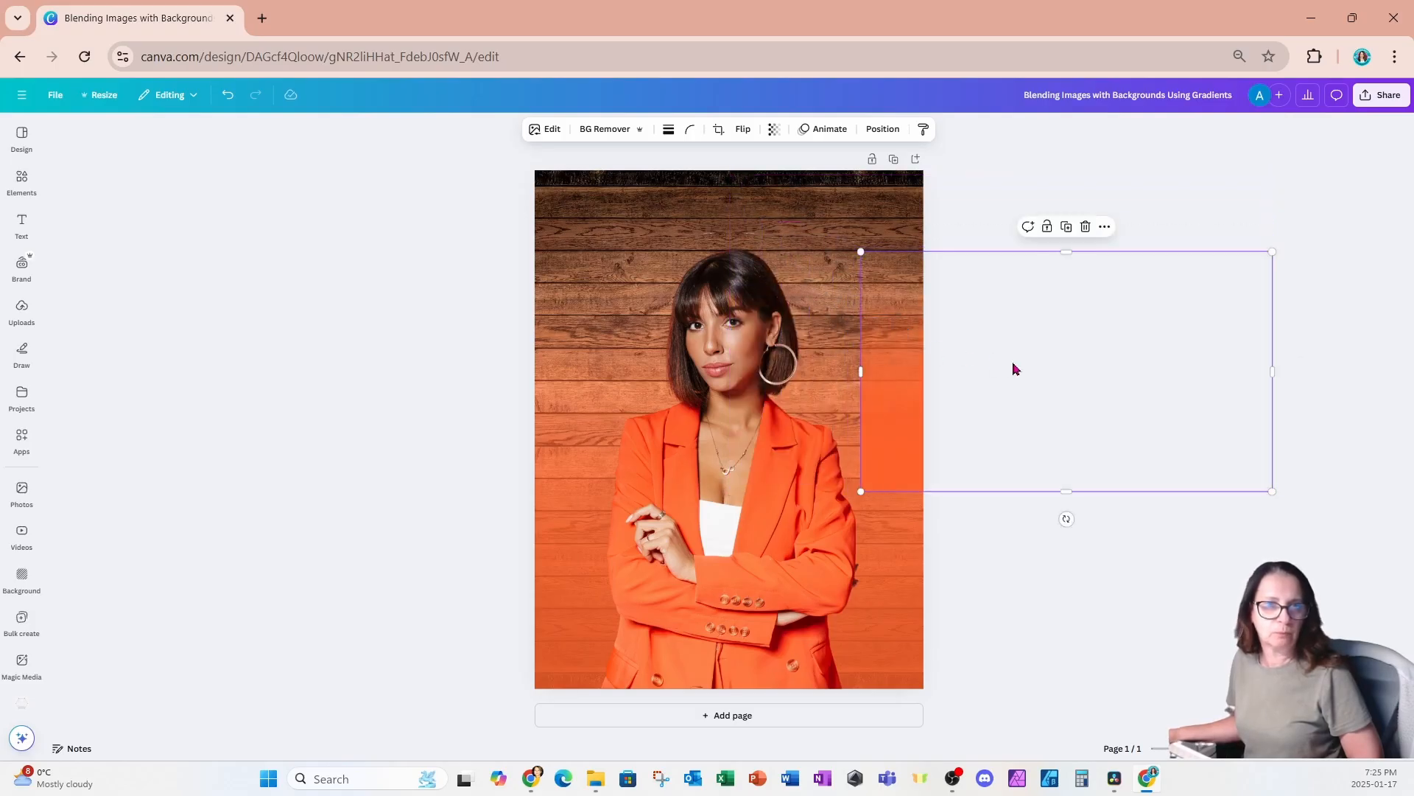
Position the front gradient copy across the bottom of the page so it fades out the lower part of the woman's jacket
drag(1013, 369, 832, 332)
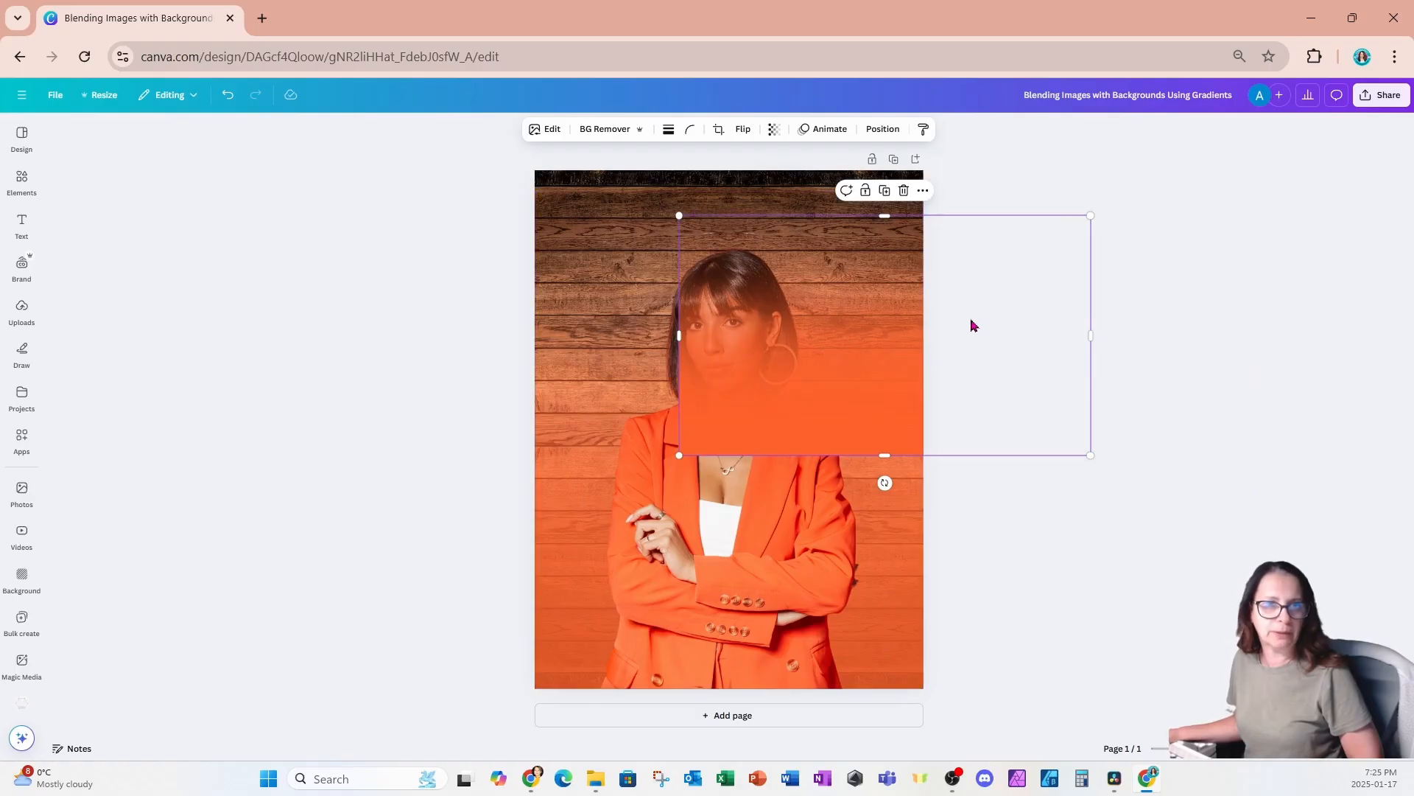
drag(1003, 297, 863, 583)
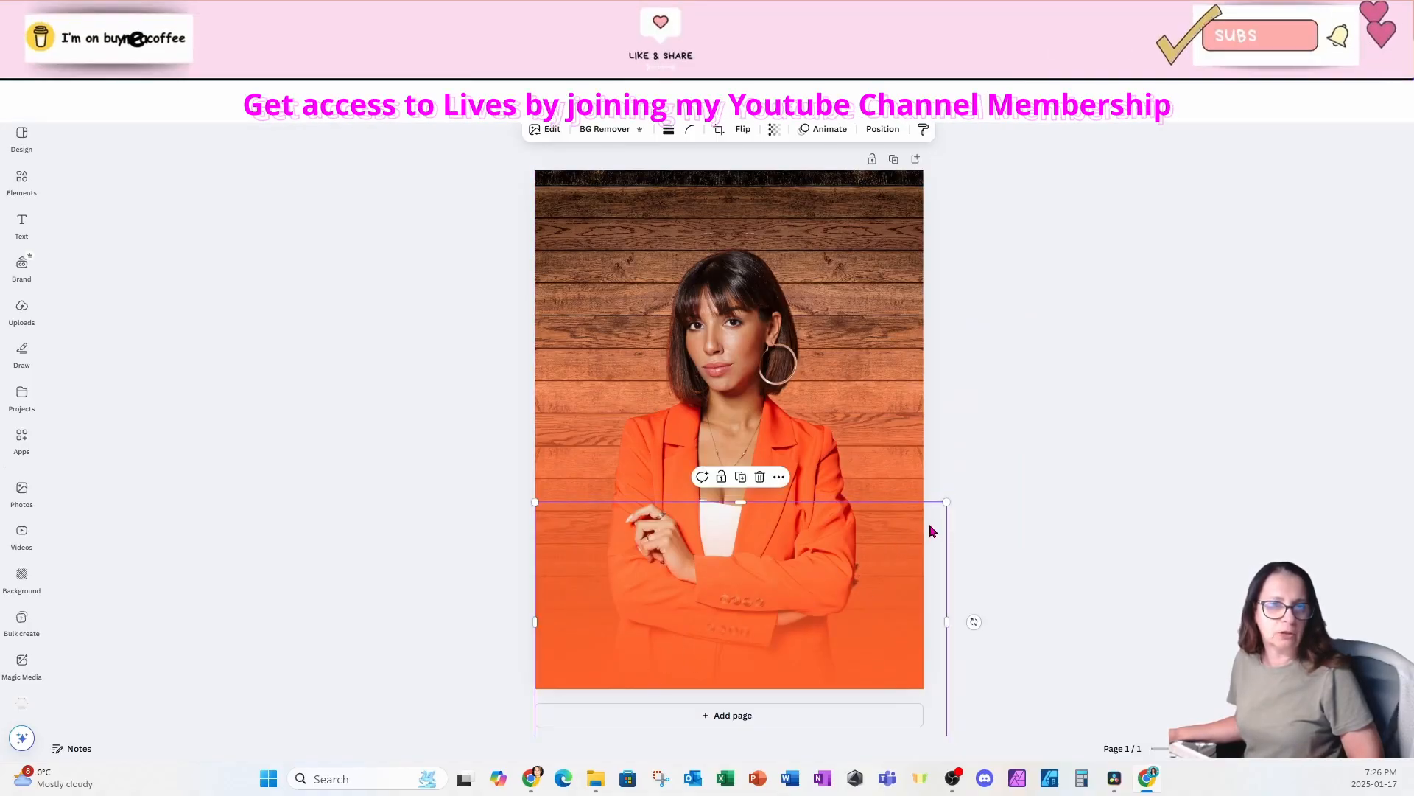
drag(930, 531, 922, 567)
drag(922, 580, 925, 583)
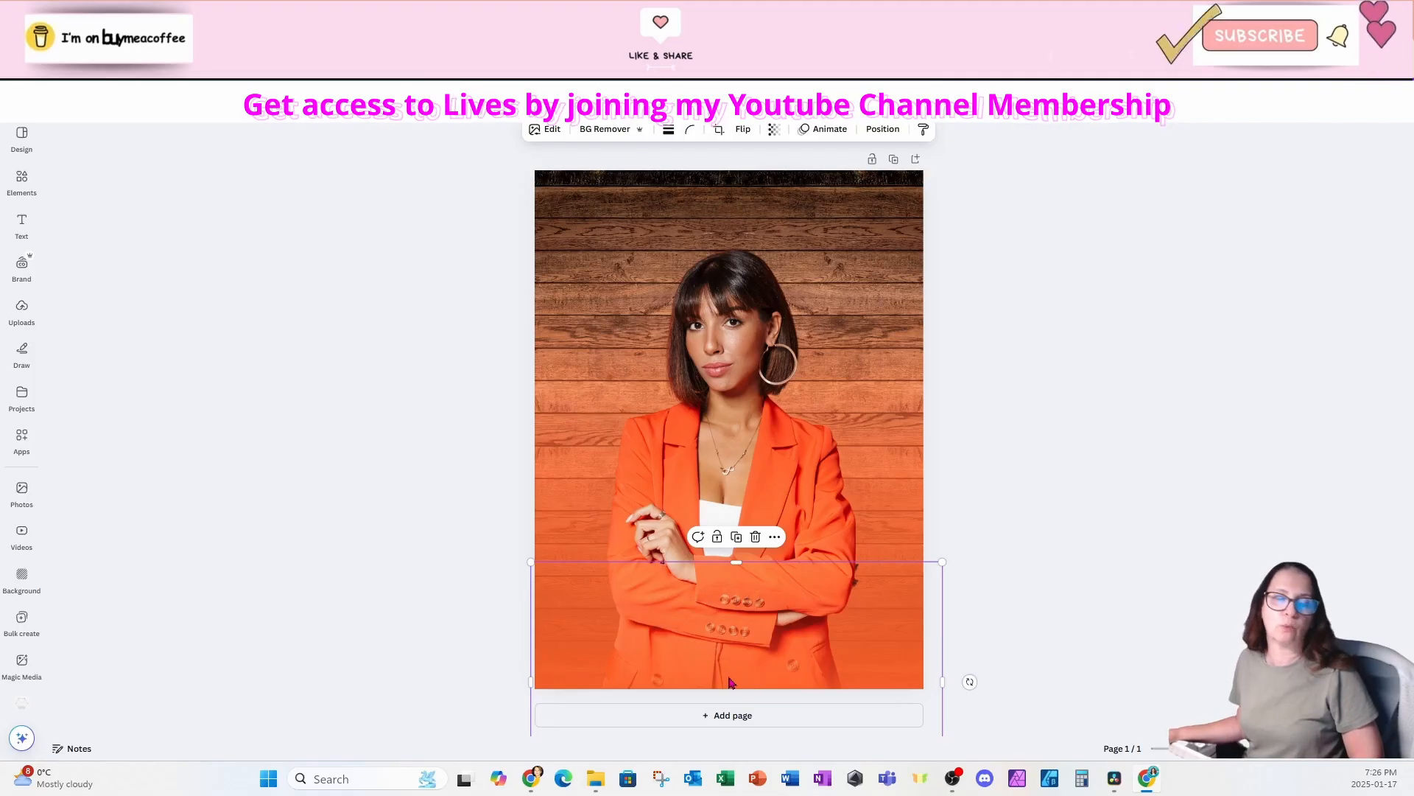
drag(913, 639, 909, 577)
click(1006, 503)
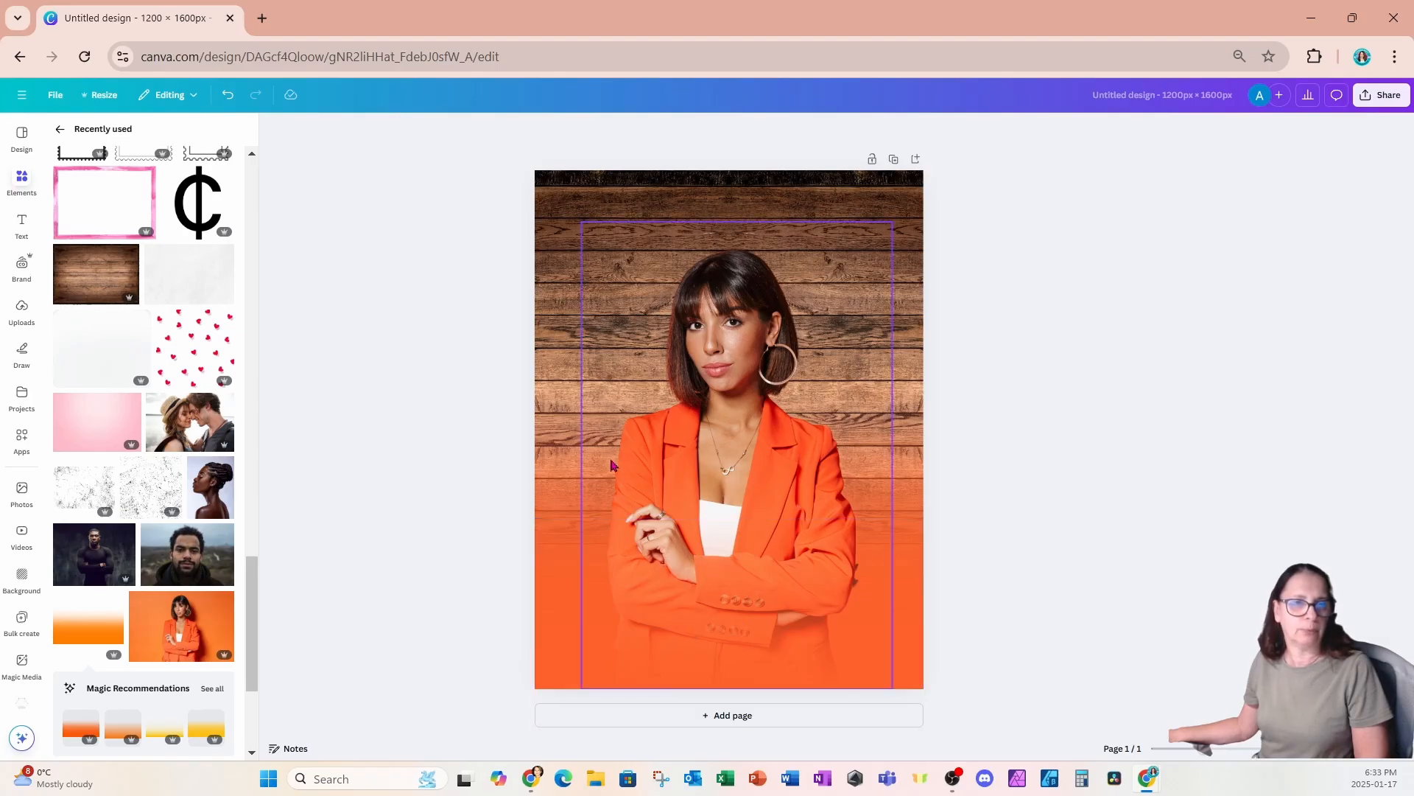
Stretch the rear gradient up to just below the page's top edge, and set its transparency to 82
click(575, 426)
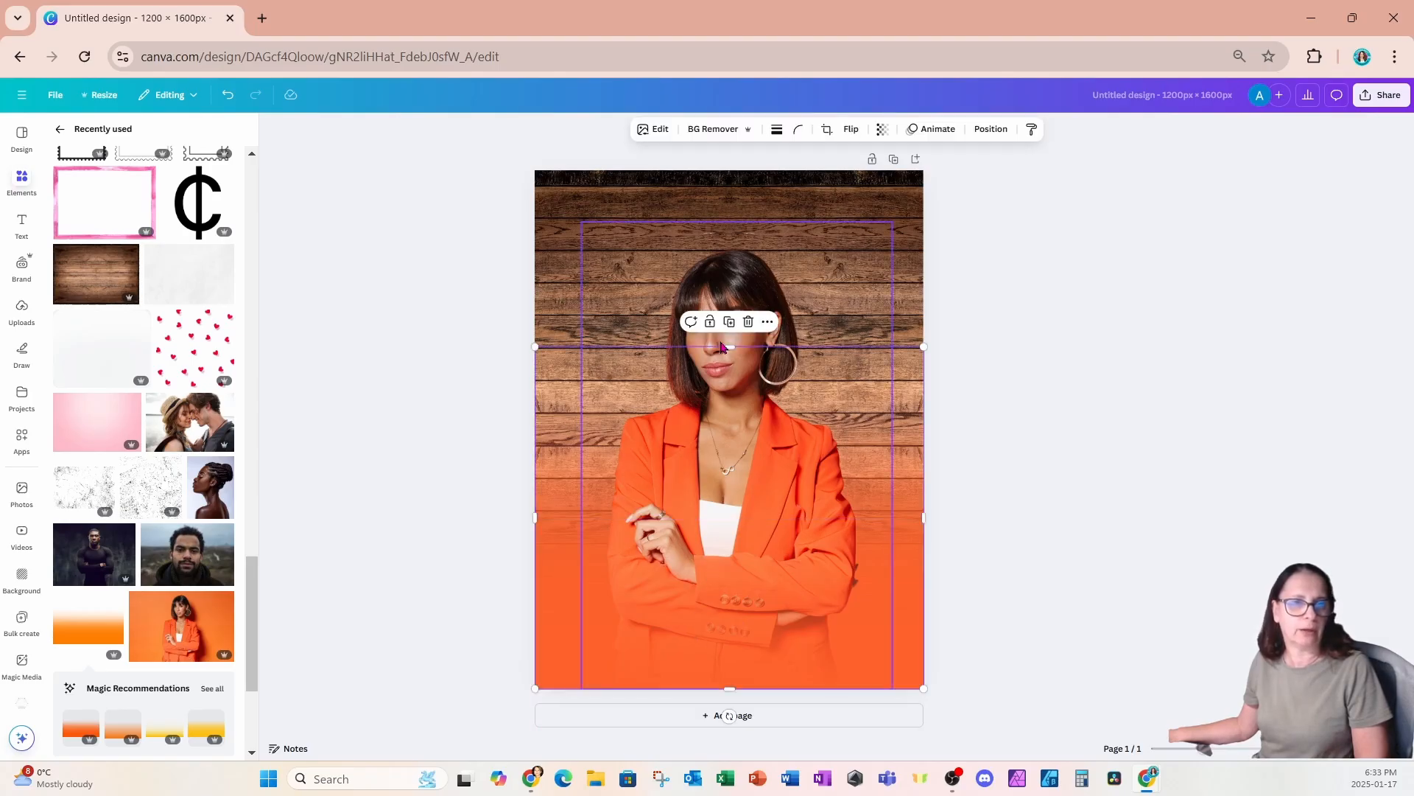
drag(723, 346, 729, 192)
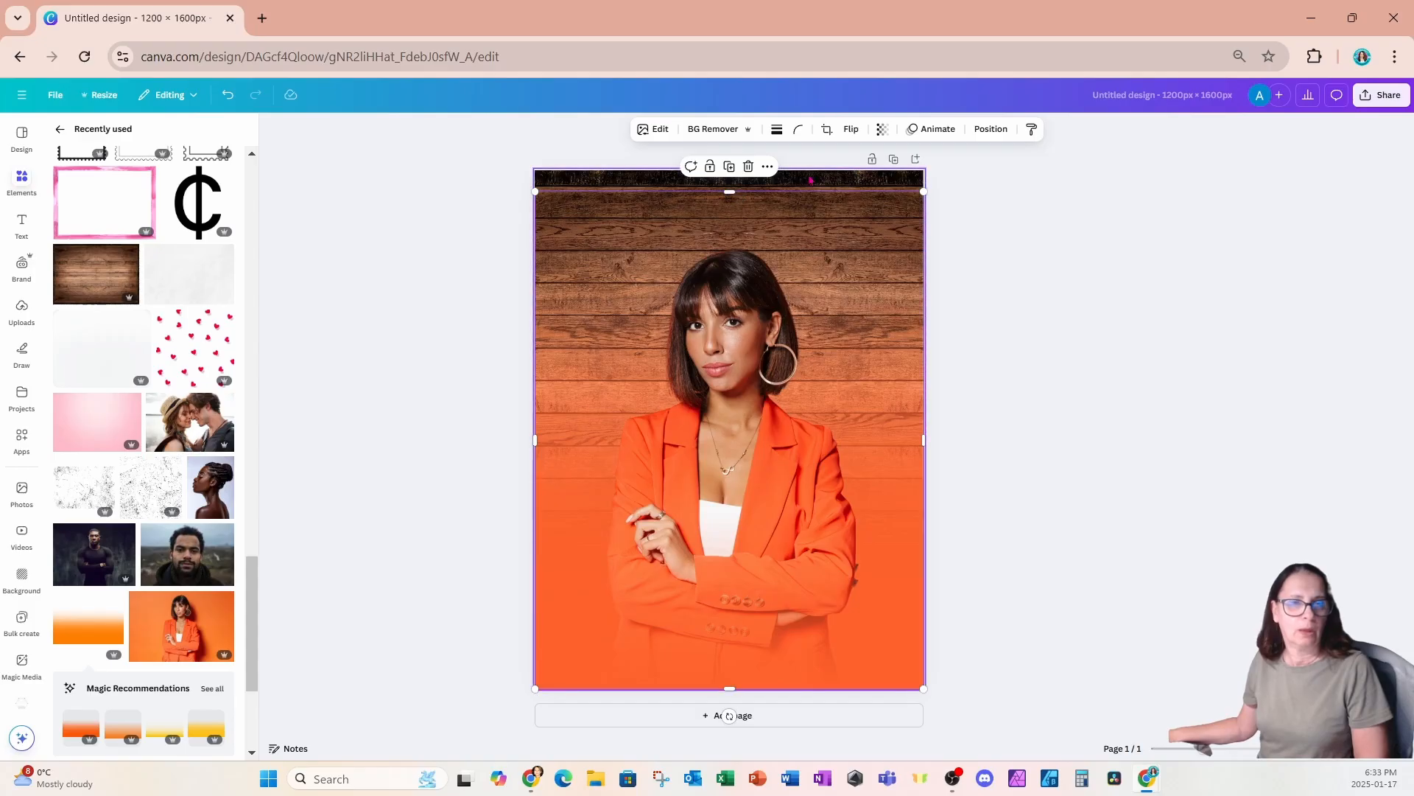
click(992, 131)
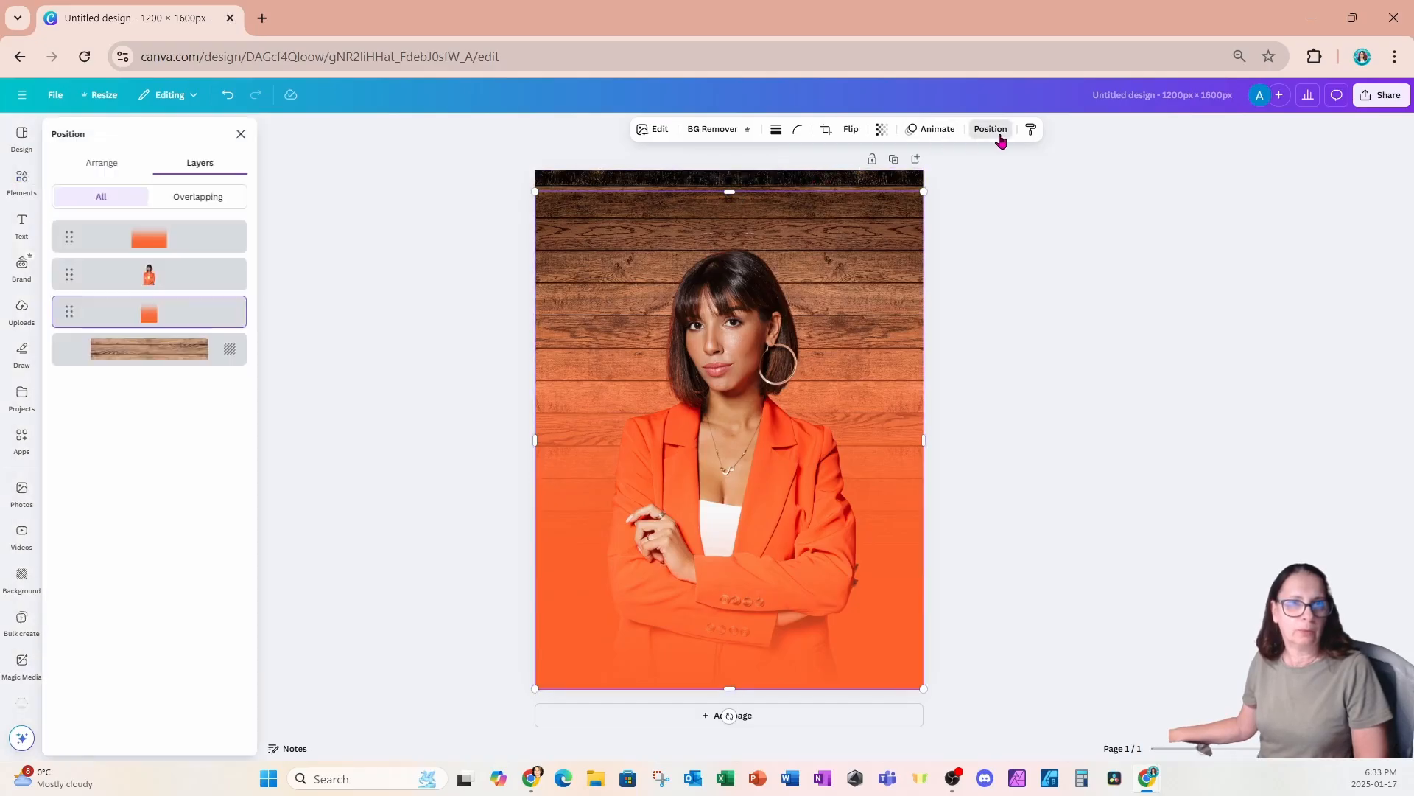
click(882, 130)
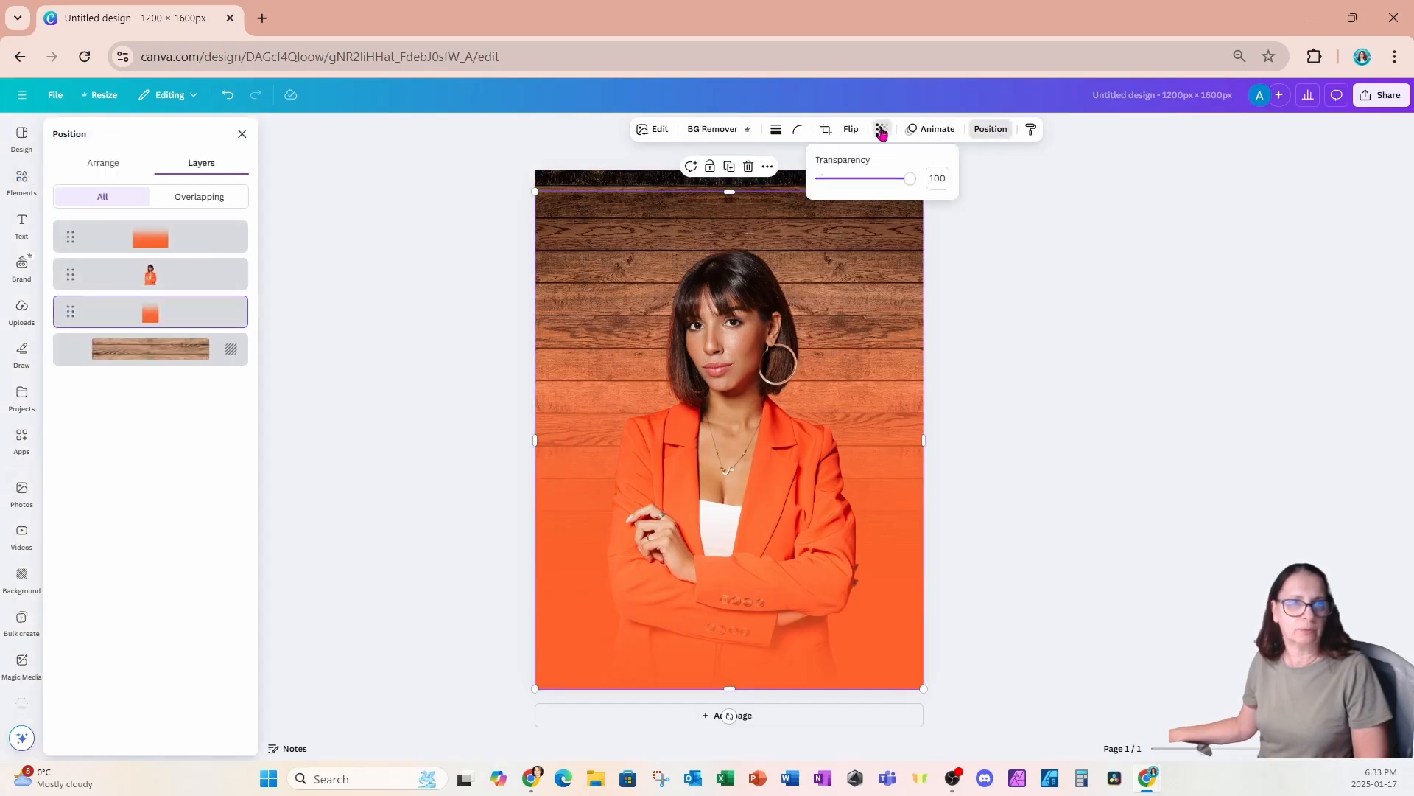
drag(911, 183, 897, 183)
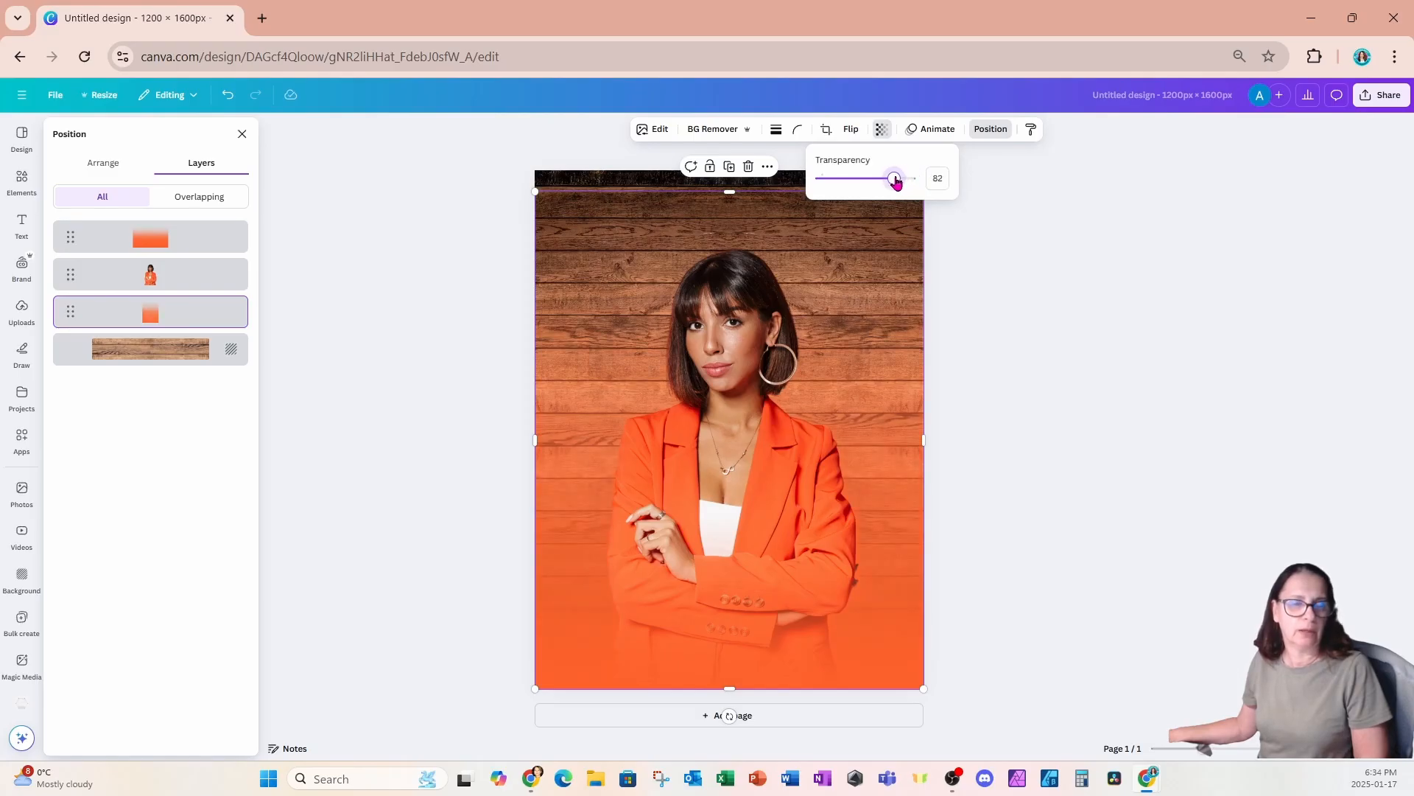
click(972, 302)
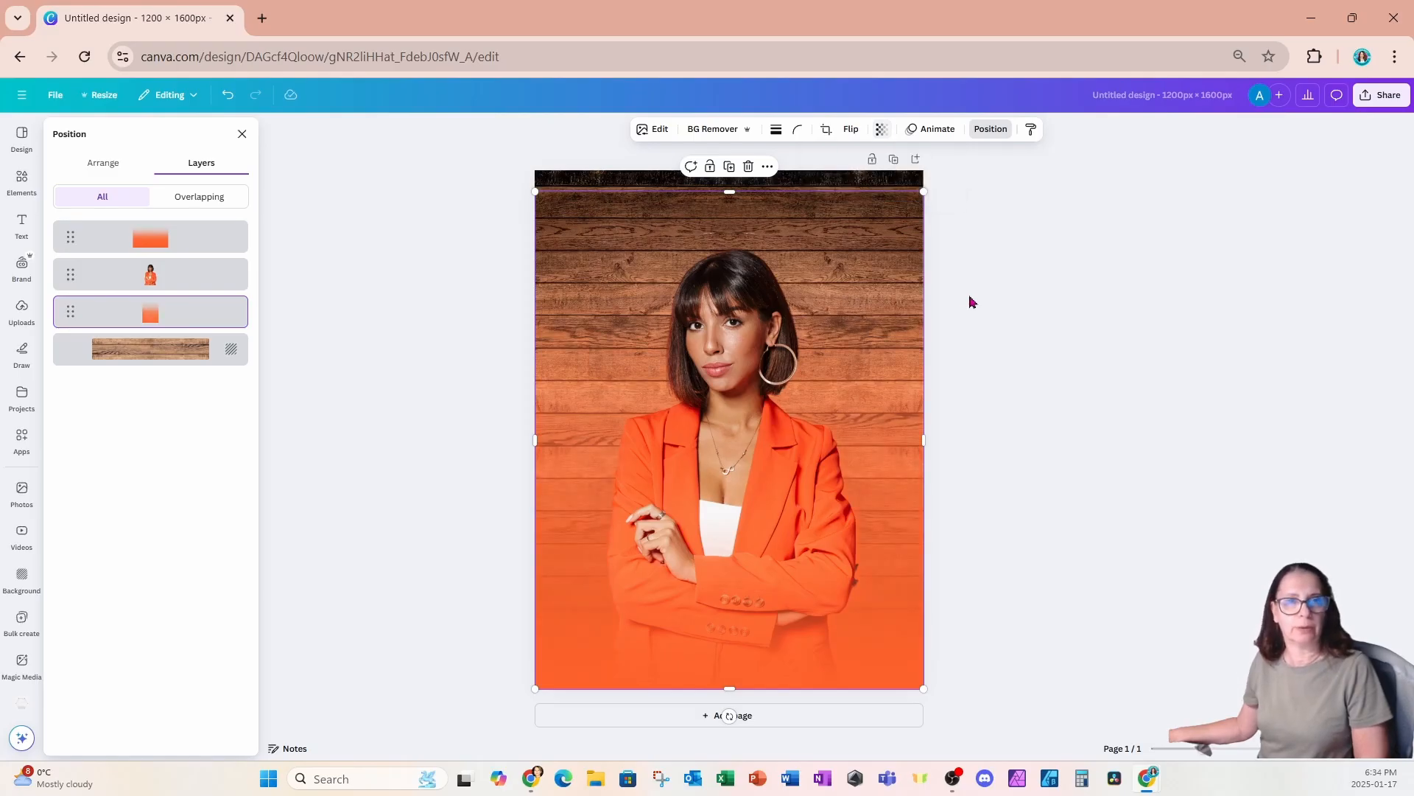
click(972, 302)
click(972, 302)
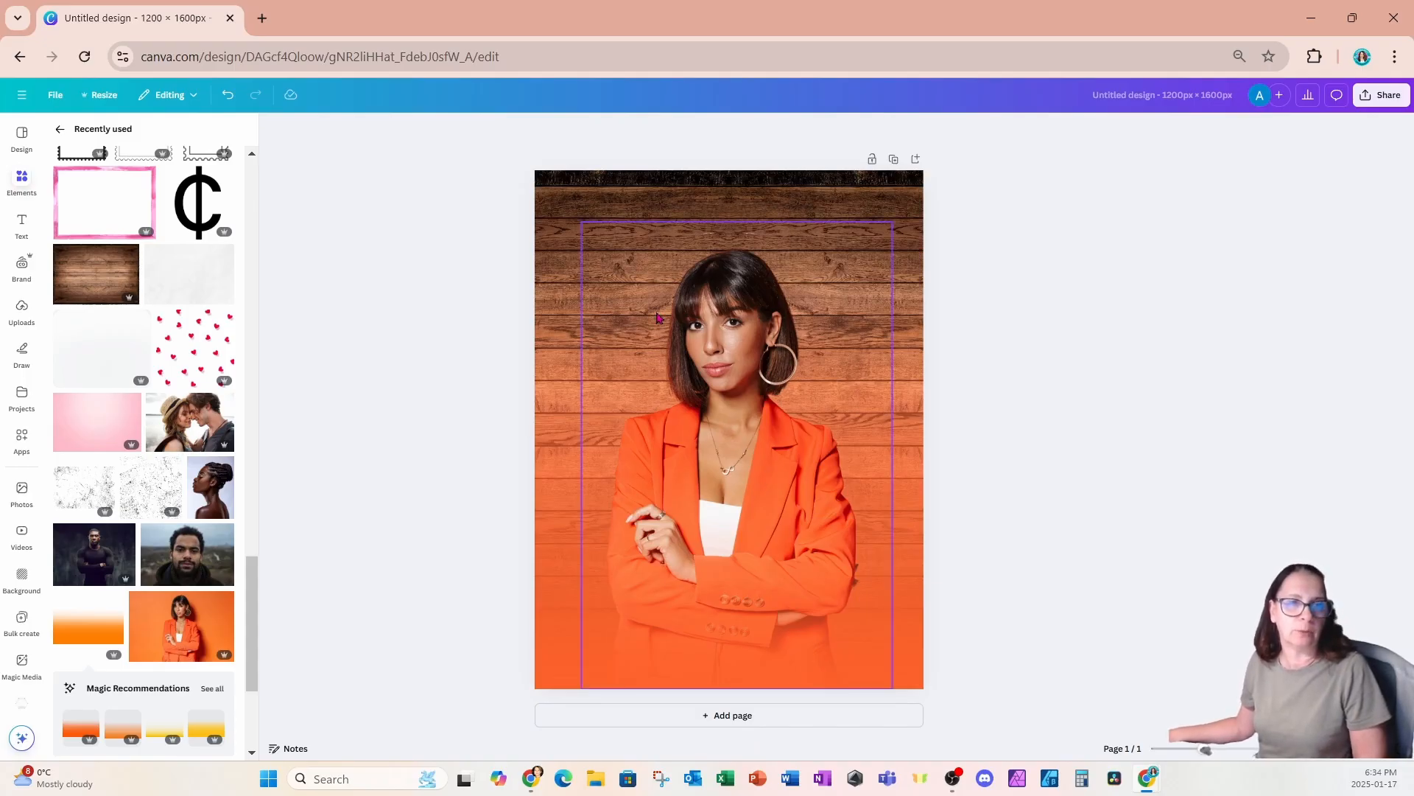
Add a second page and set the recently used plaster-and-brick wall photo as its background
click(661, 721)
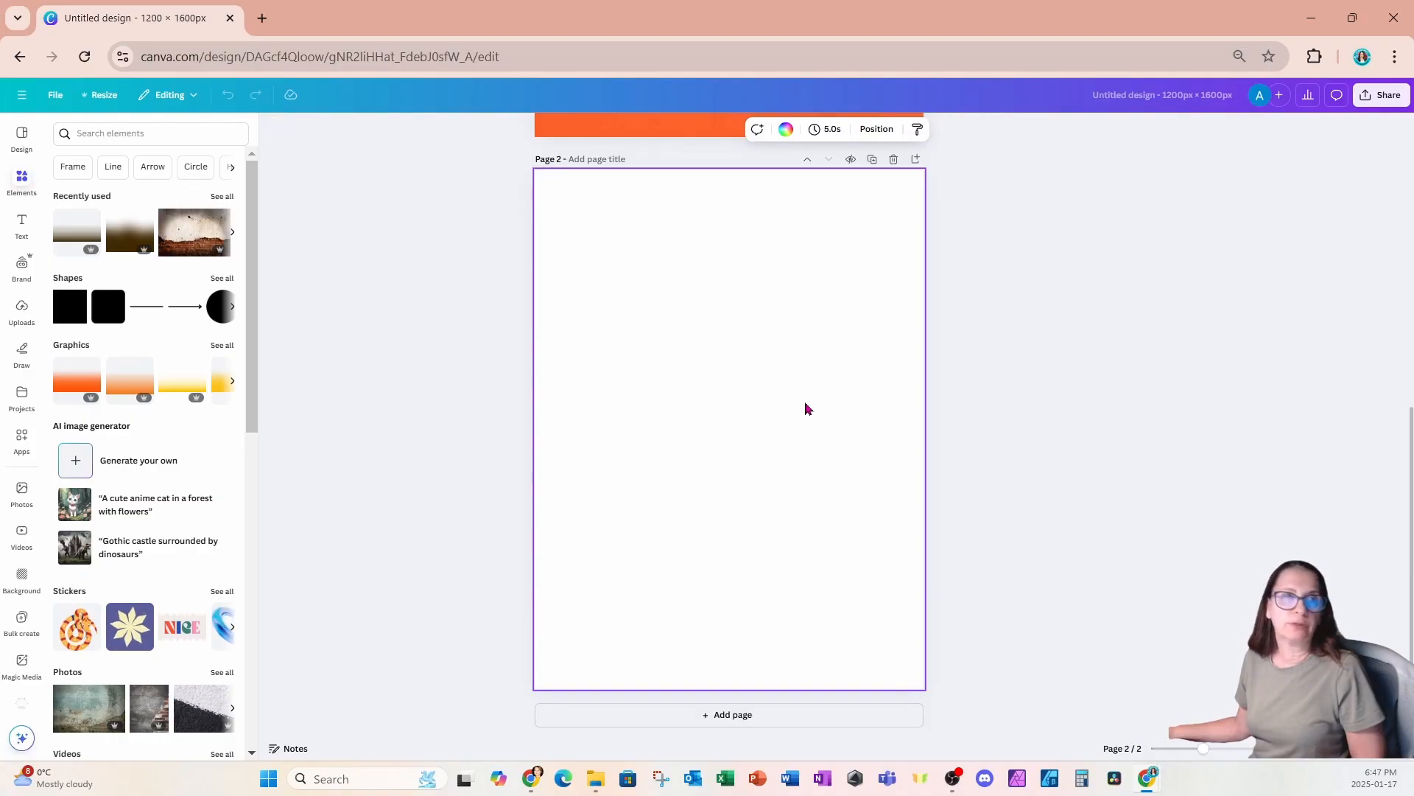
click(194, 232)
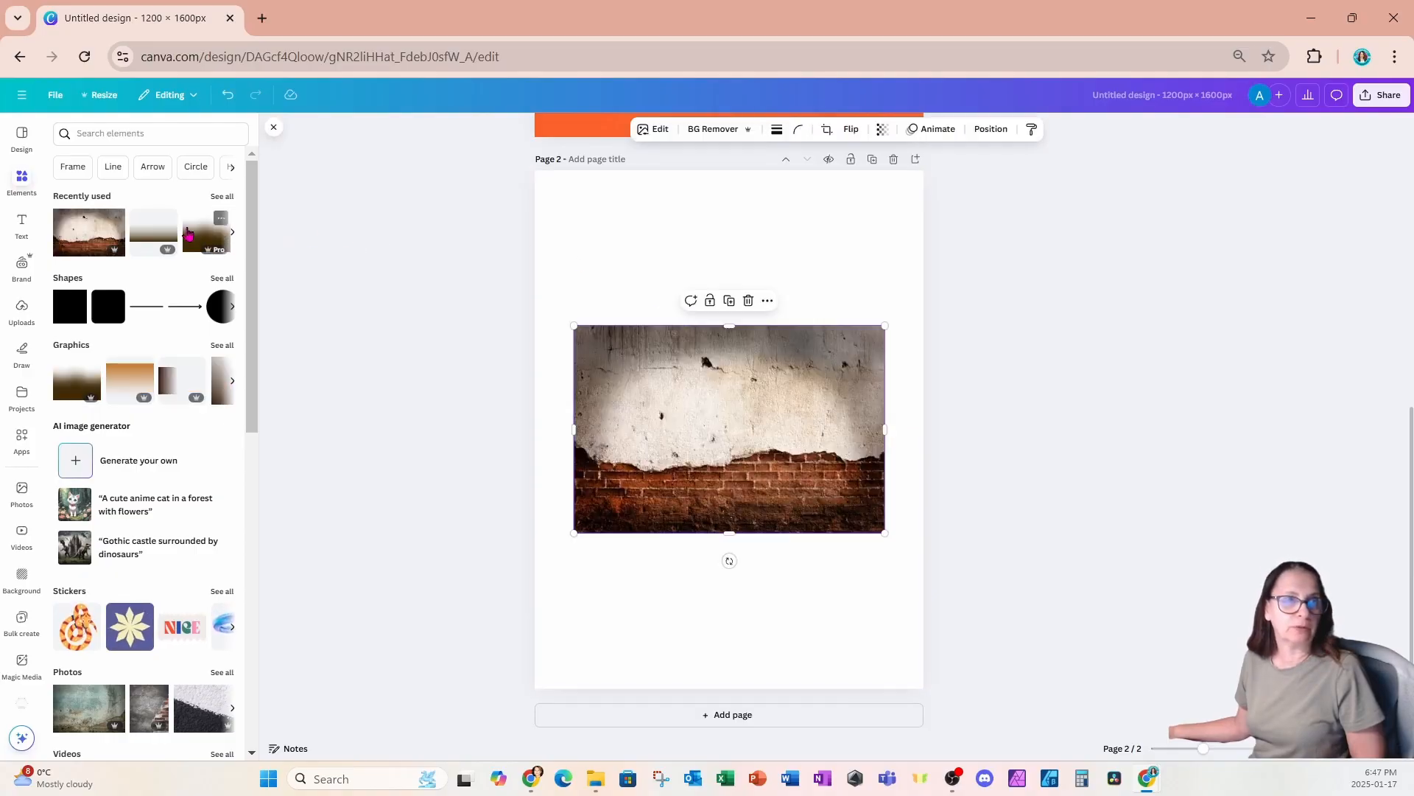
right_click(749, 431)
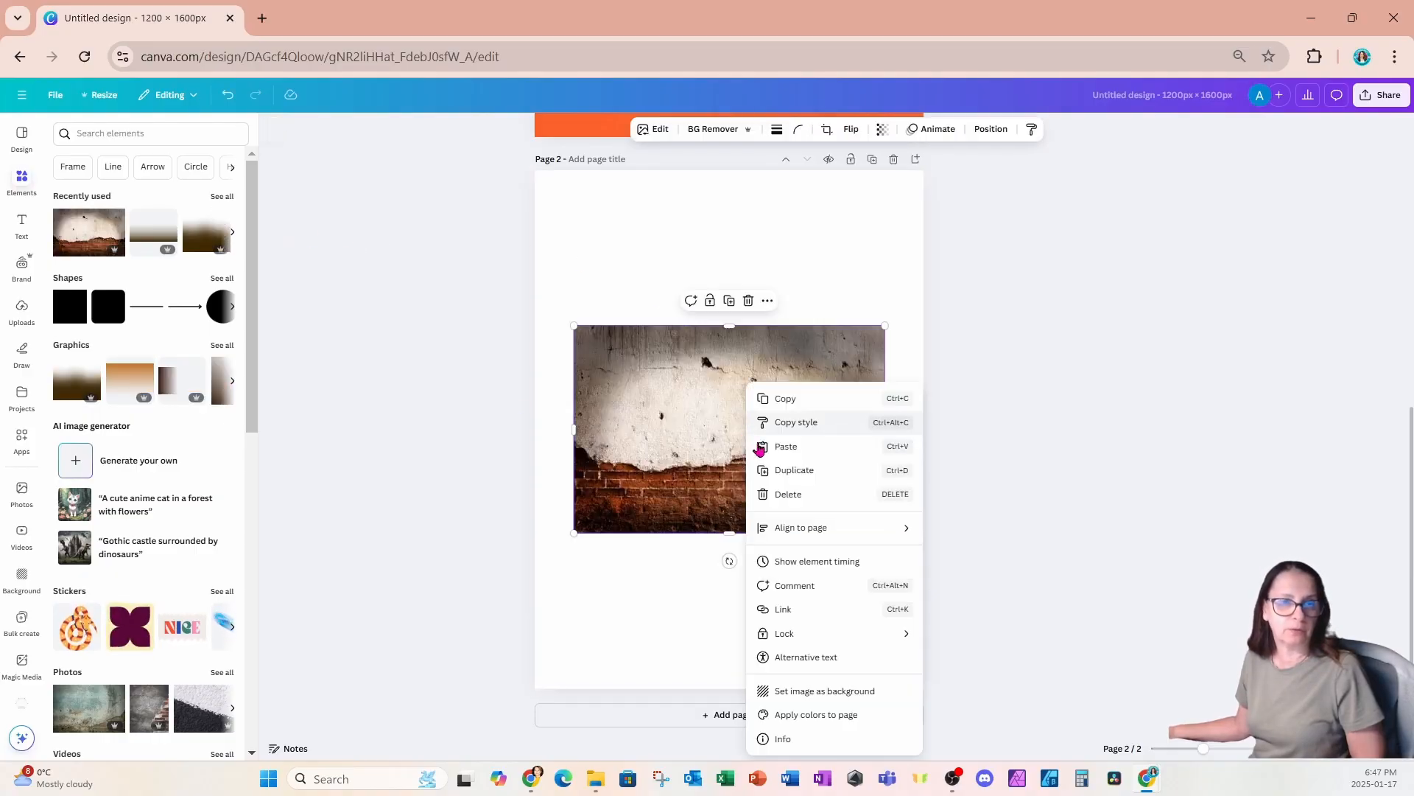
click(785, 692)
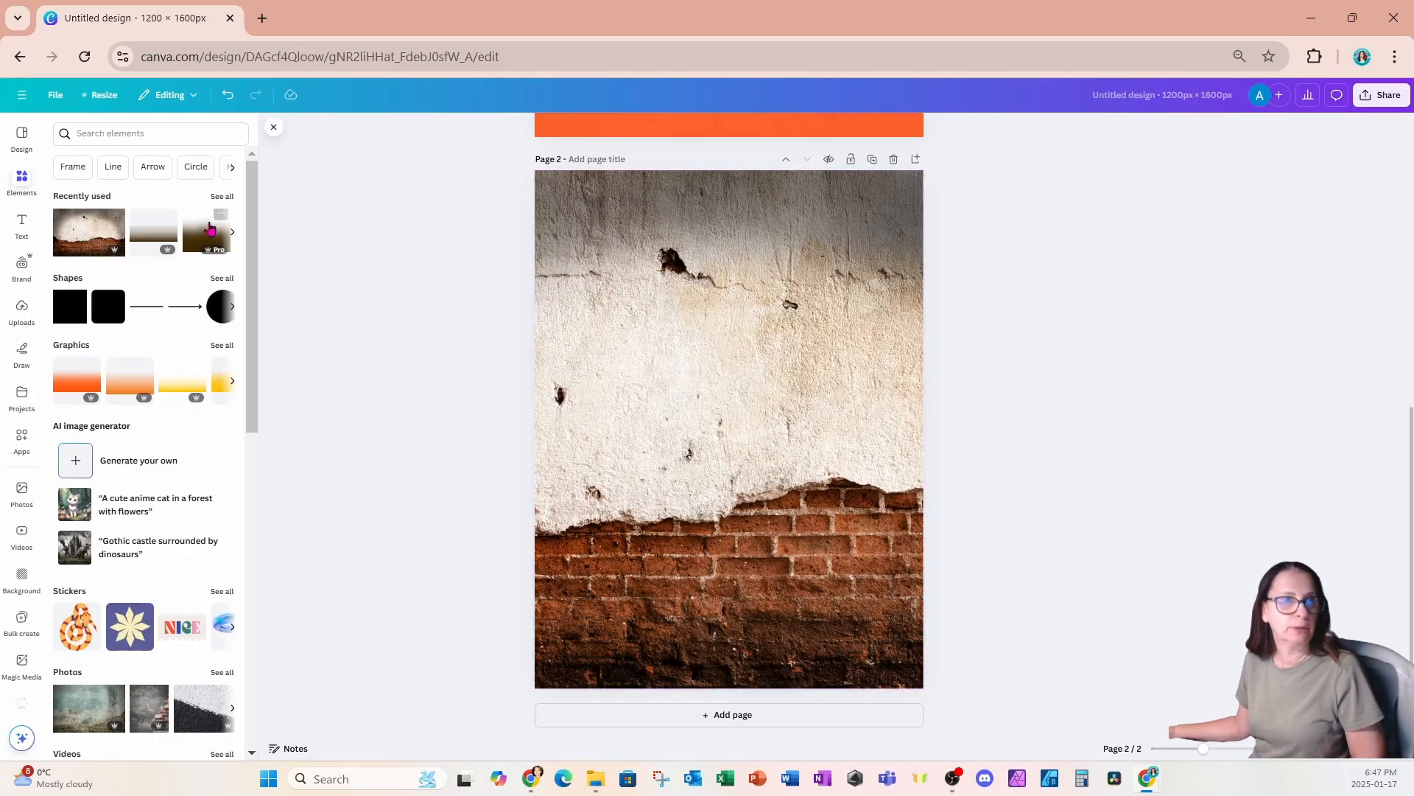
Add the recently used cutout of the man in a white hard hat, and align it with the page's bottom edge
click(221, 197)
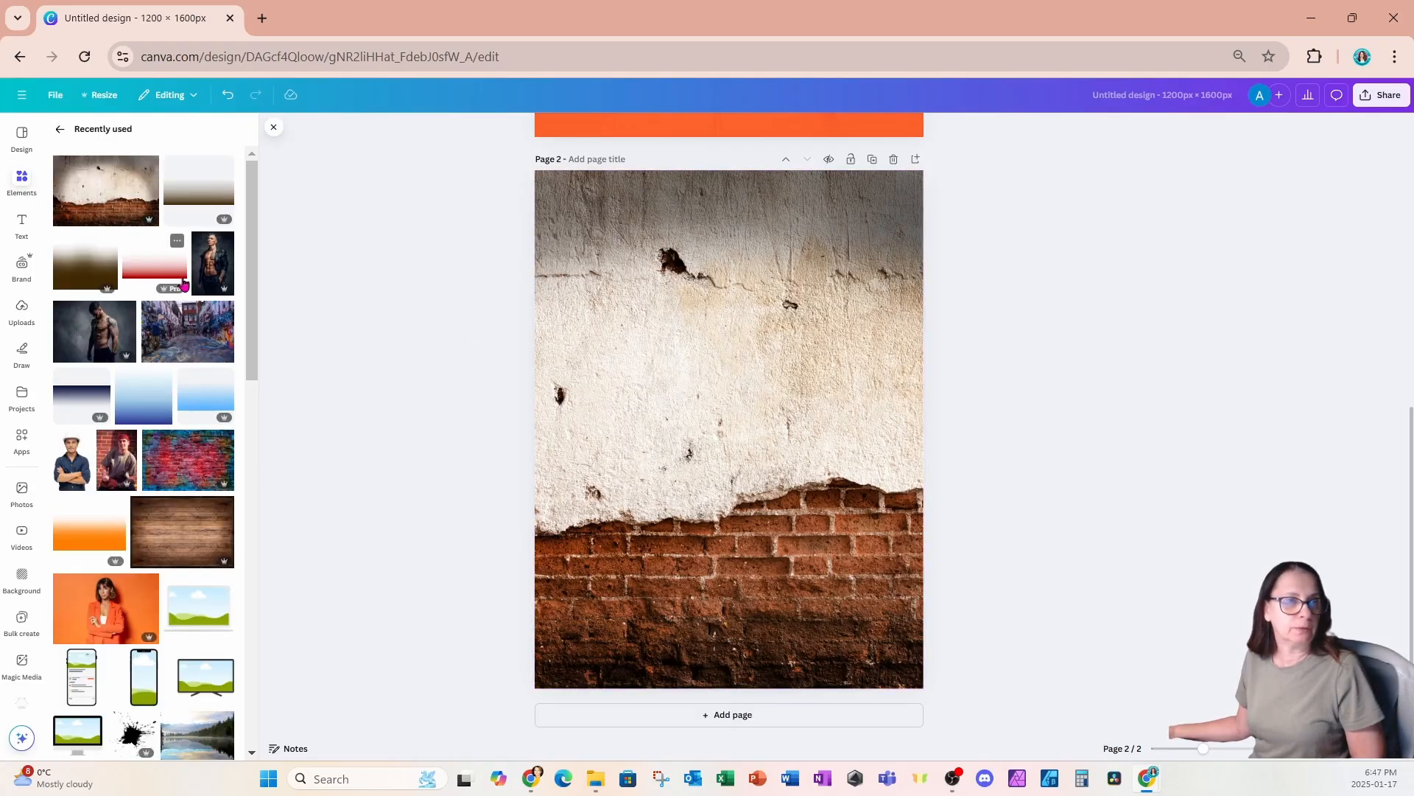
click(73, 442)
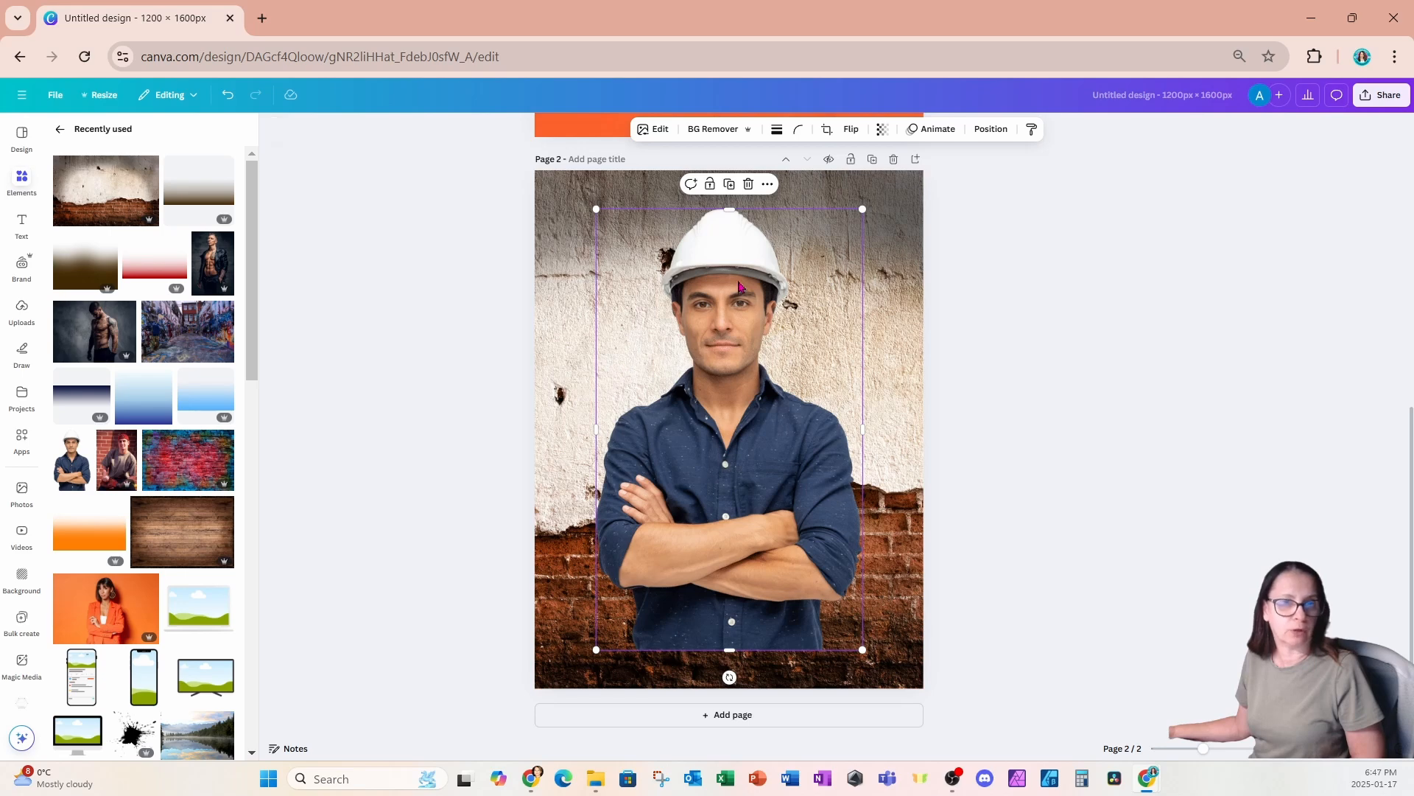
mouse_move(736, 283)
mouse_down()
mouse_move(727, 317)
mouse_move(747, 304)
mouse_up()
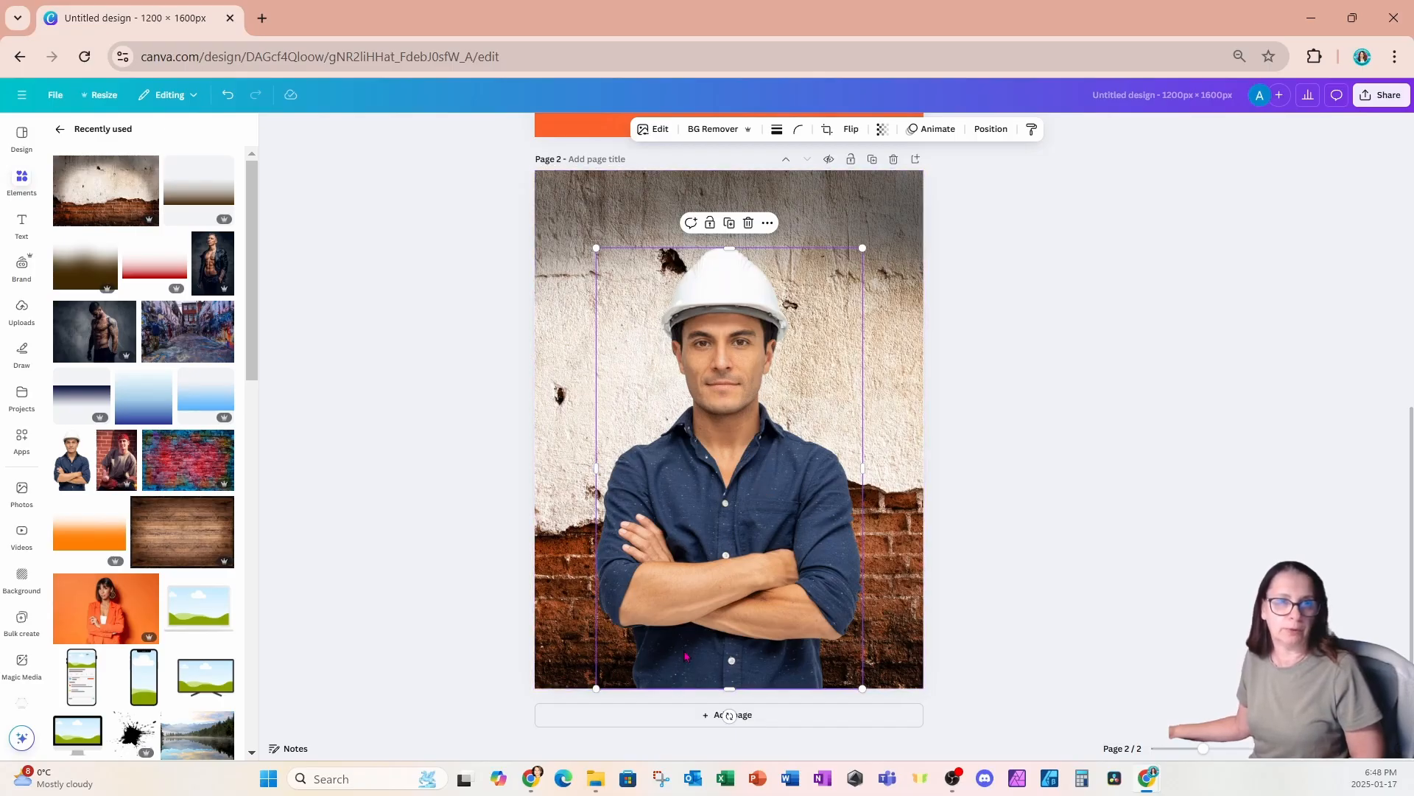
Search the elements for "brown gradient" and add the dark brown gradient graphic to the page
click(23, 183)
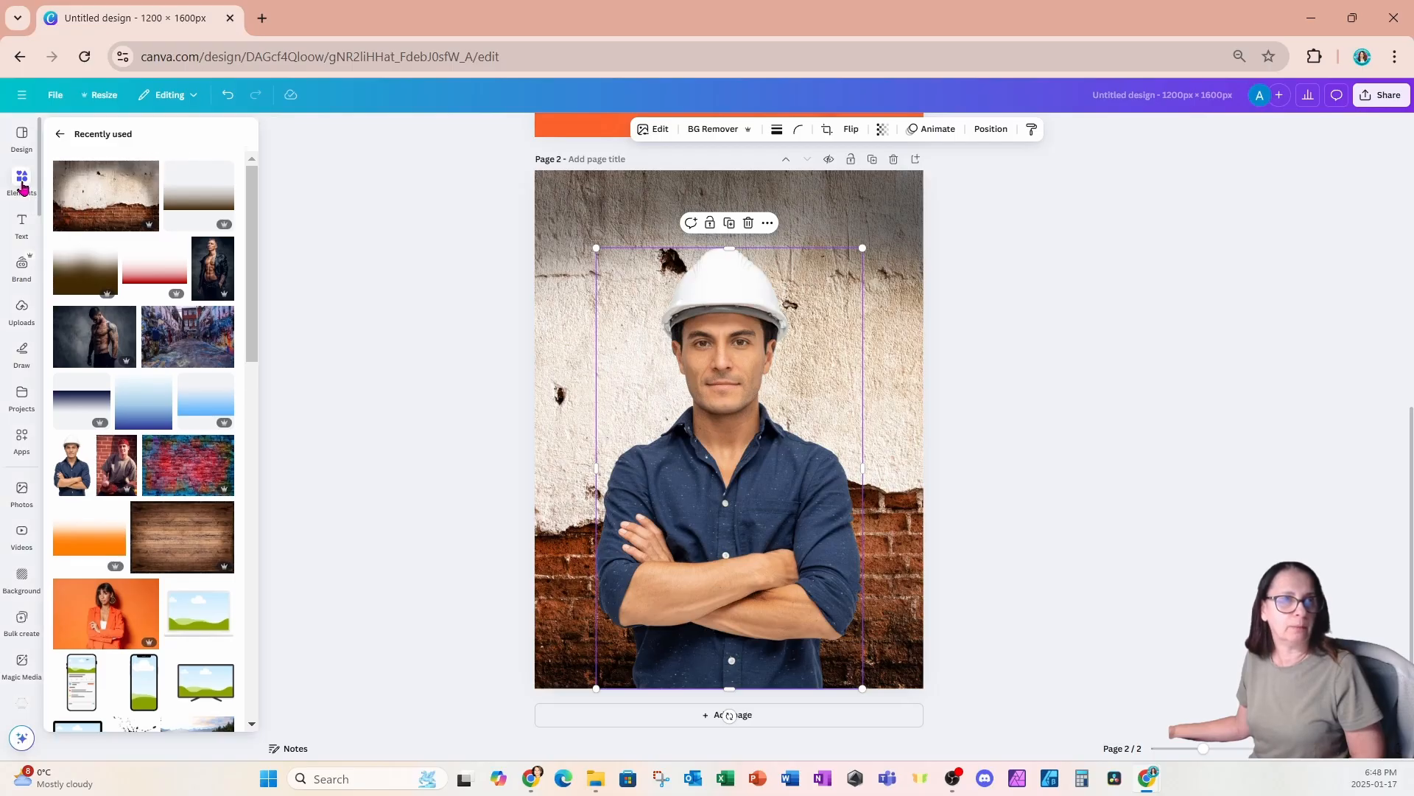
click(58, 140)
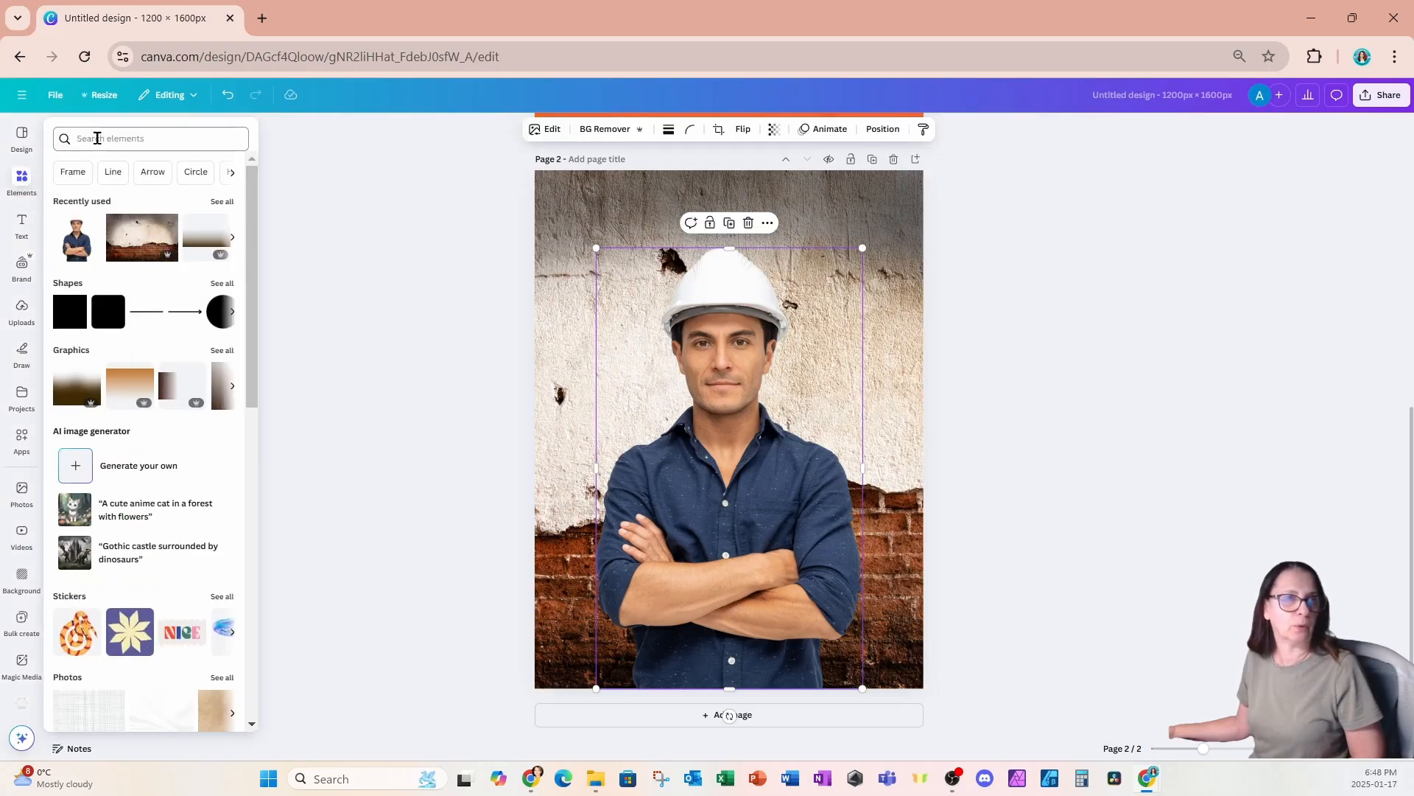
click(96, 138)
text(brow)
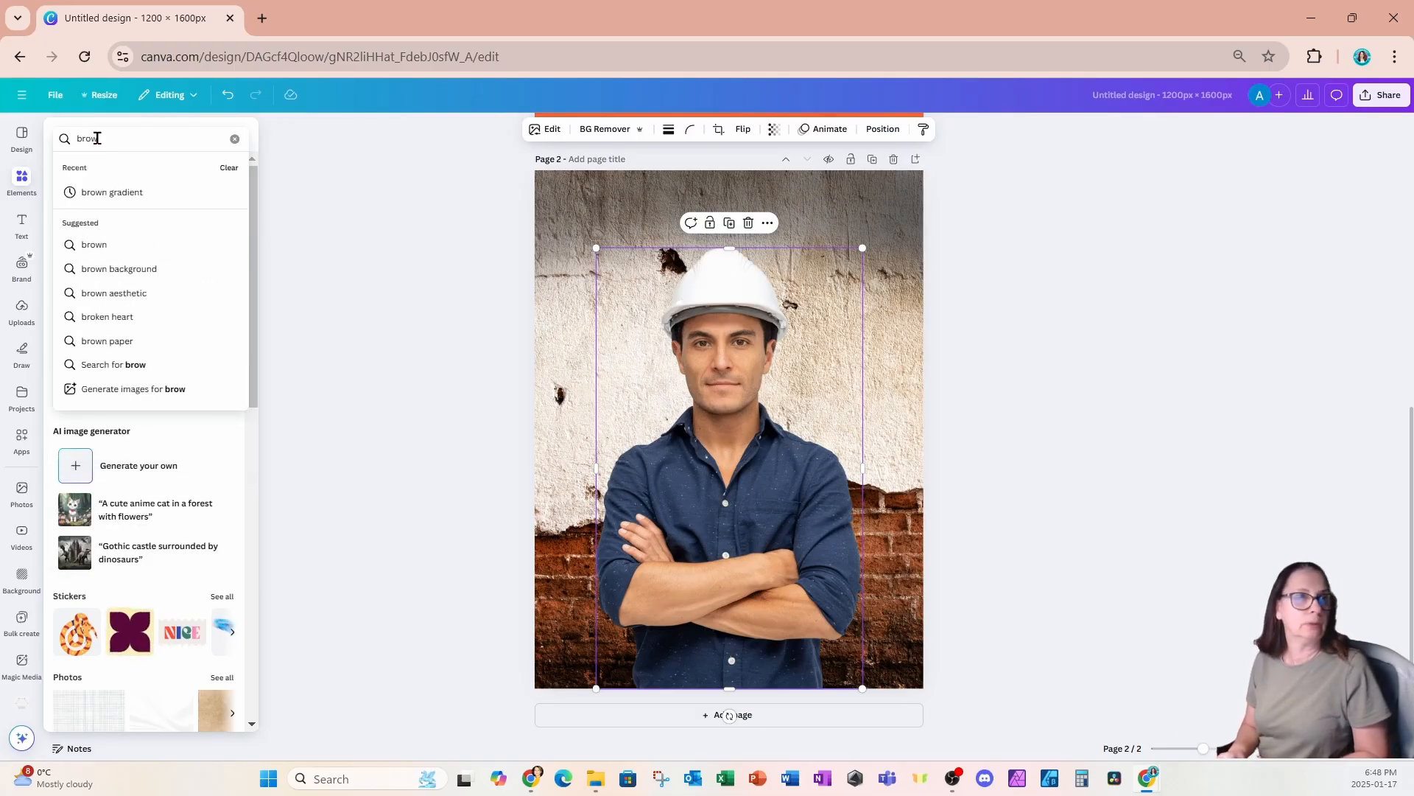
text(n gradient)
key(Return)
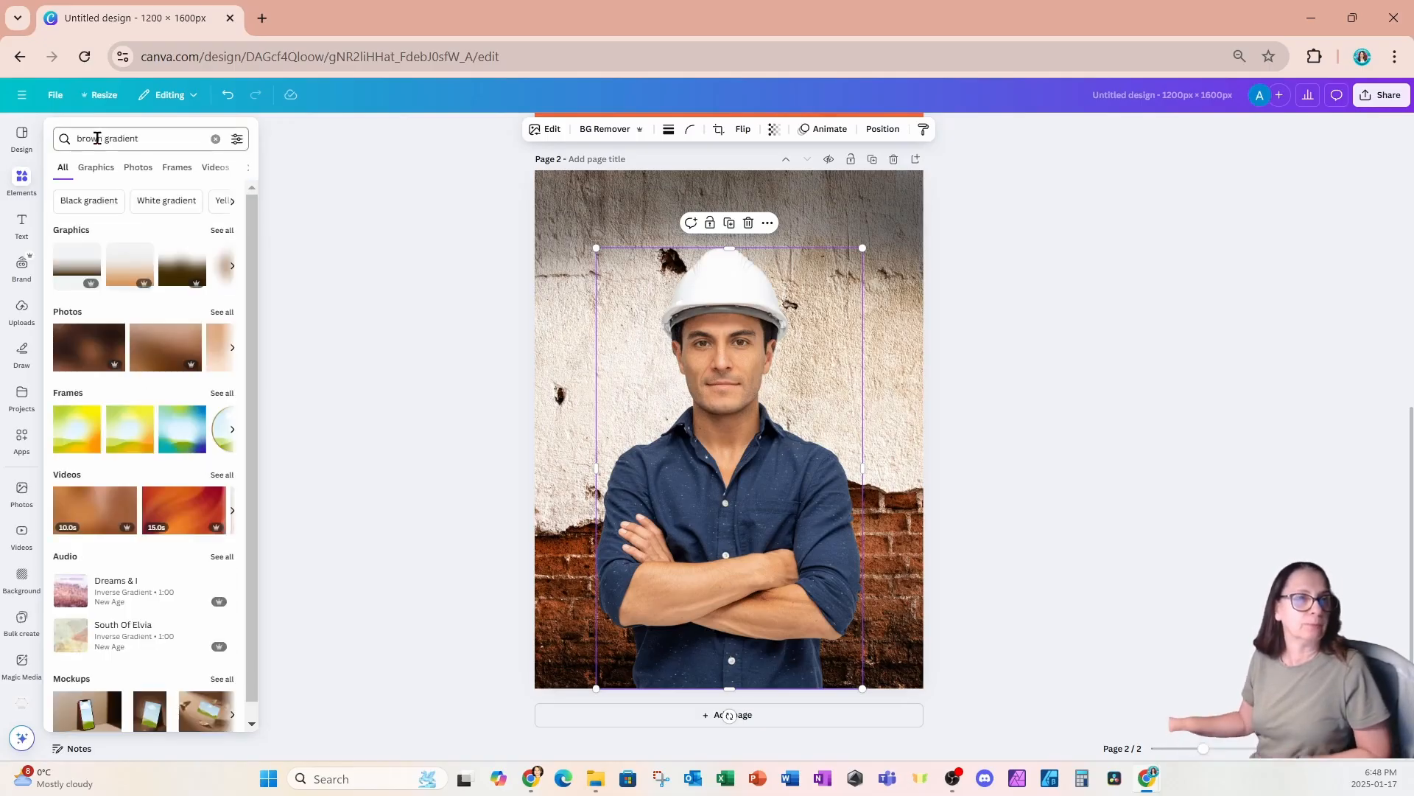
click(74, 276)
Place the brown gradient along the page's bottom edge in front of the man, and enlarge it past both page sides
drag(719, 442, 606, 671)
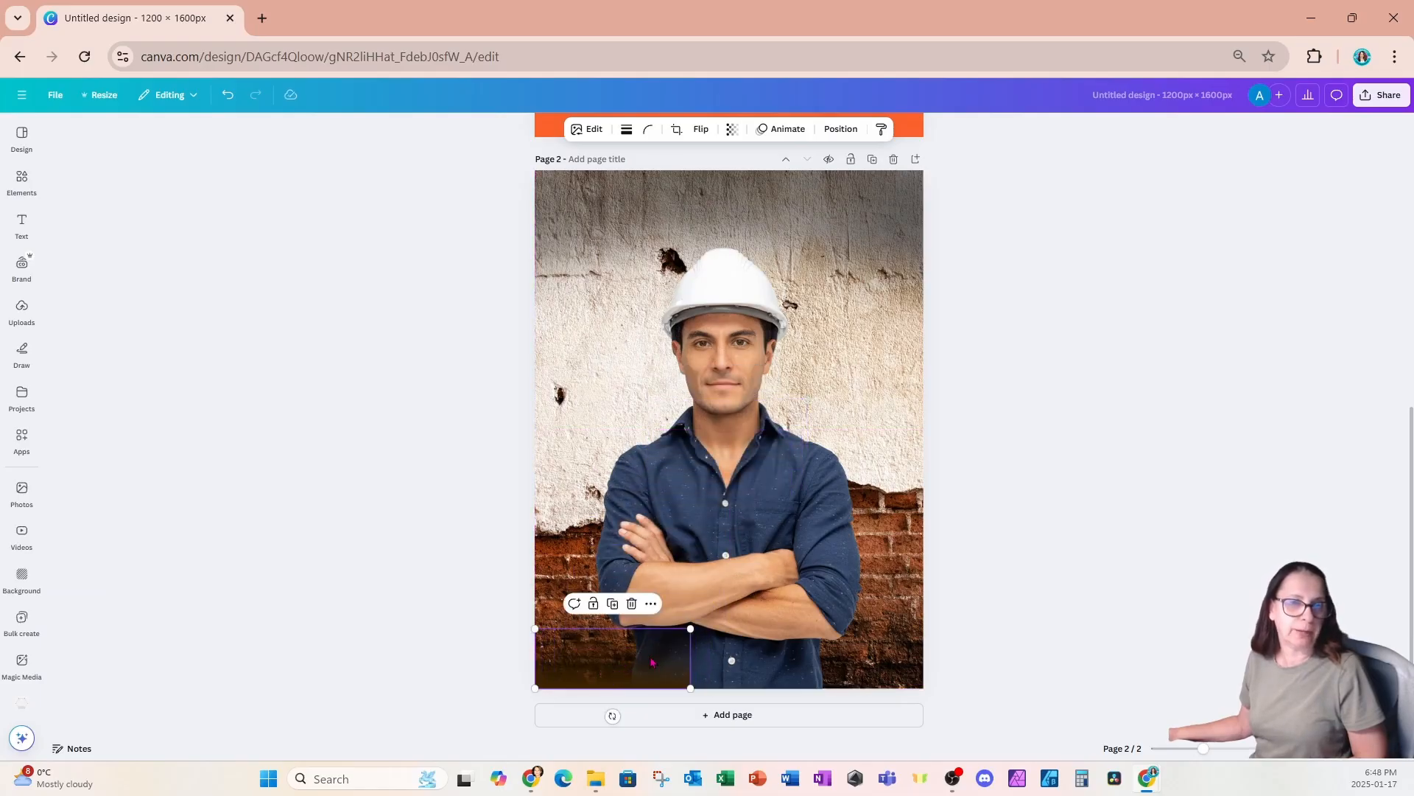
drag(691, 629, 954, 624)
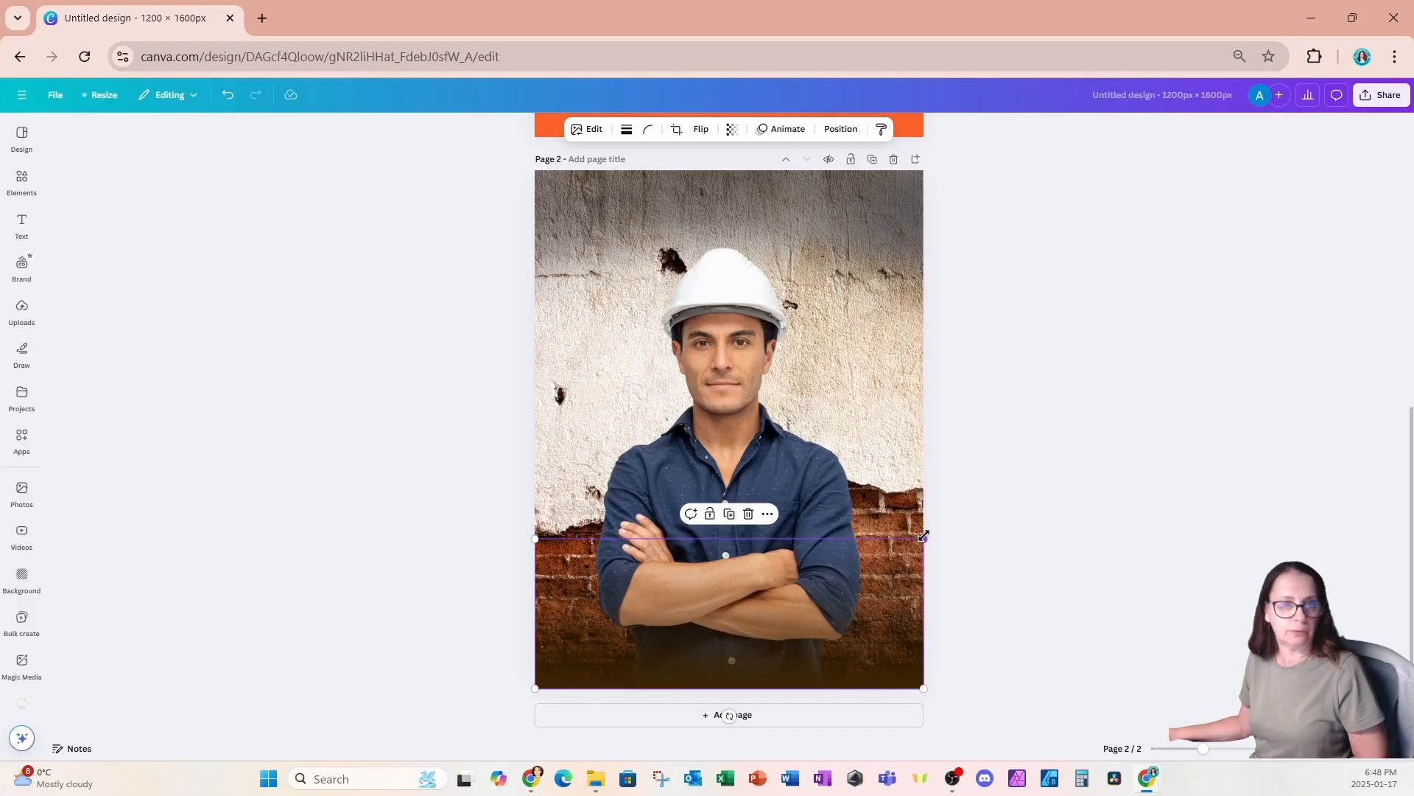
drag(924, 536, 957, 541)
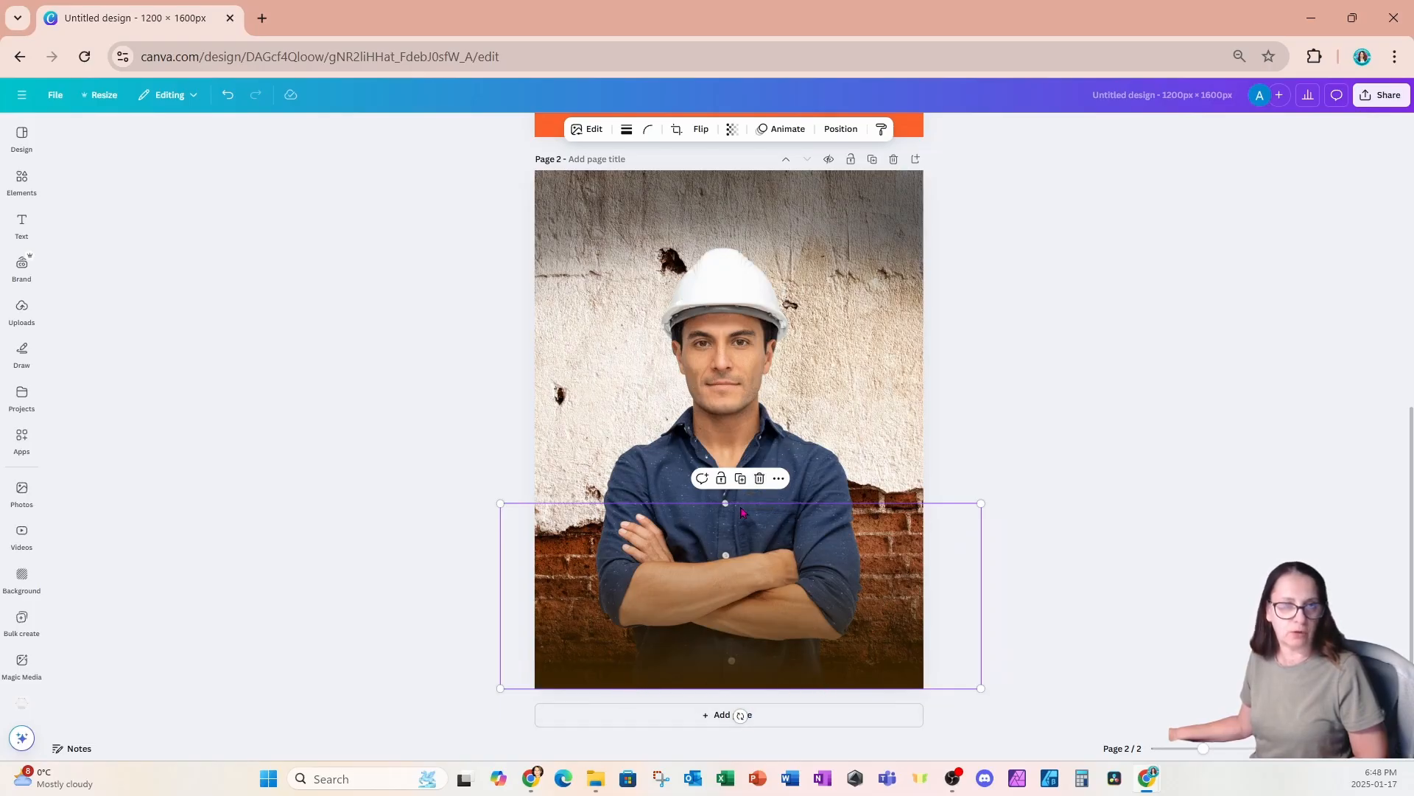
Duplicate the brown gradient and move the copy lower, so it extends below the page's bottom edge
click(741, 479)
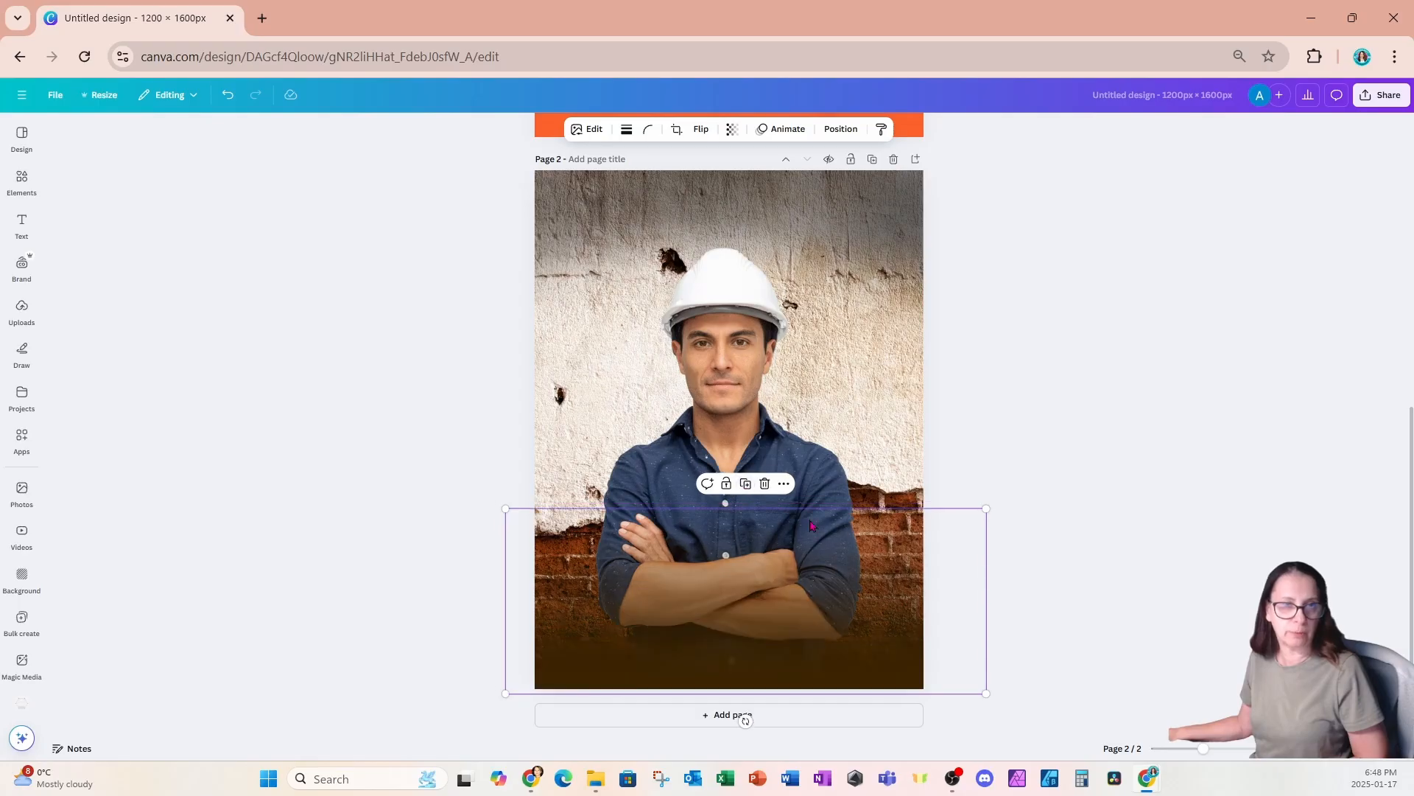
drag(962, 535, 951, 569)
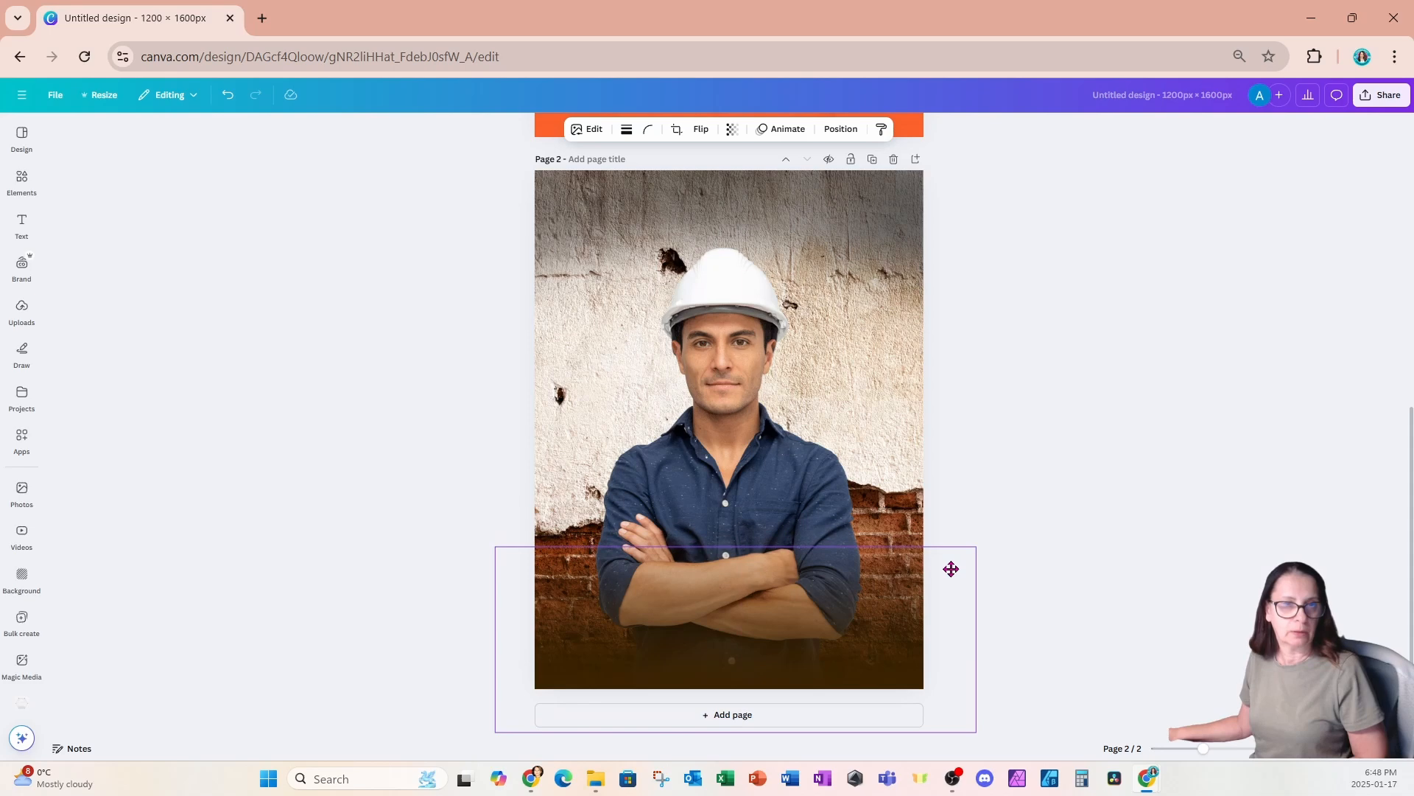
drag(951, 569, 951, 569)
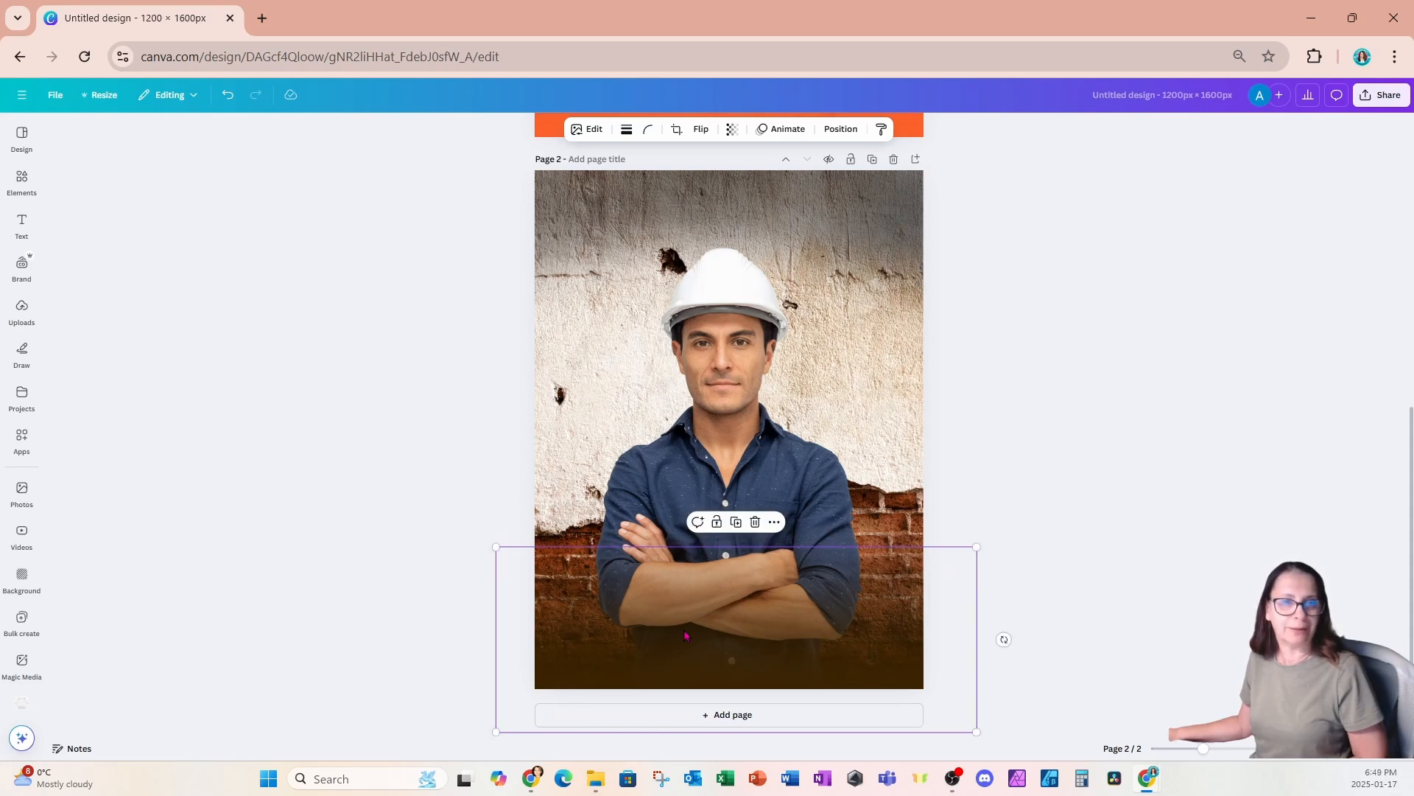
click(1032, 338)
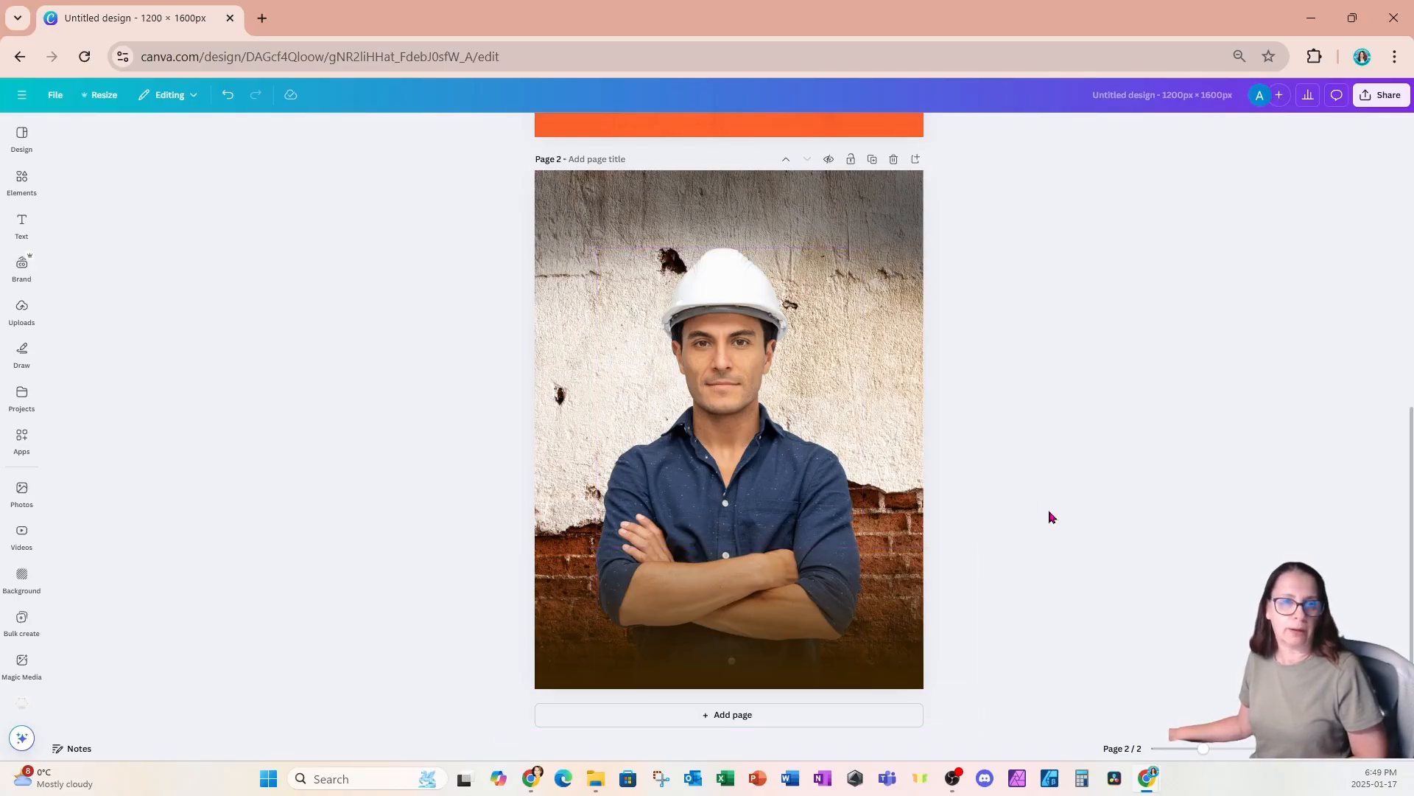
Add a new page and insert the graffiti alley photo from the recently used elements
click(715, 716)
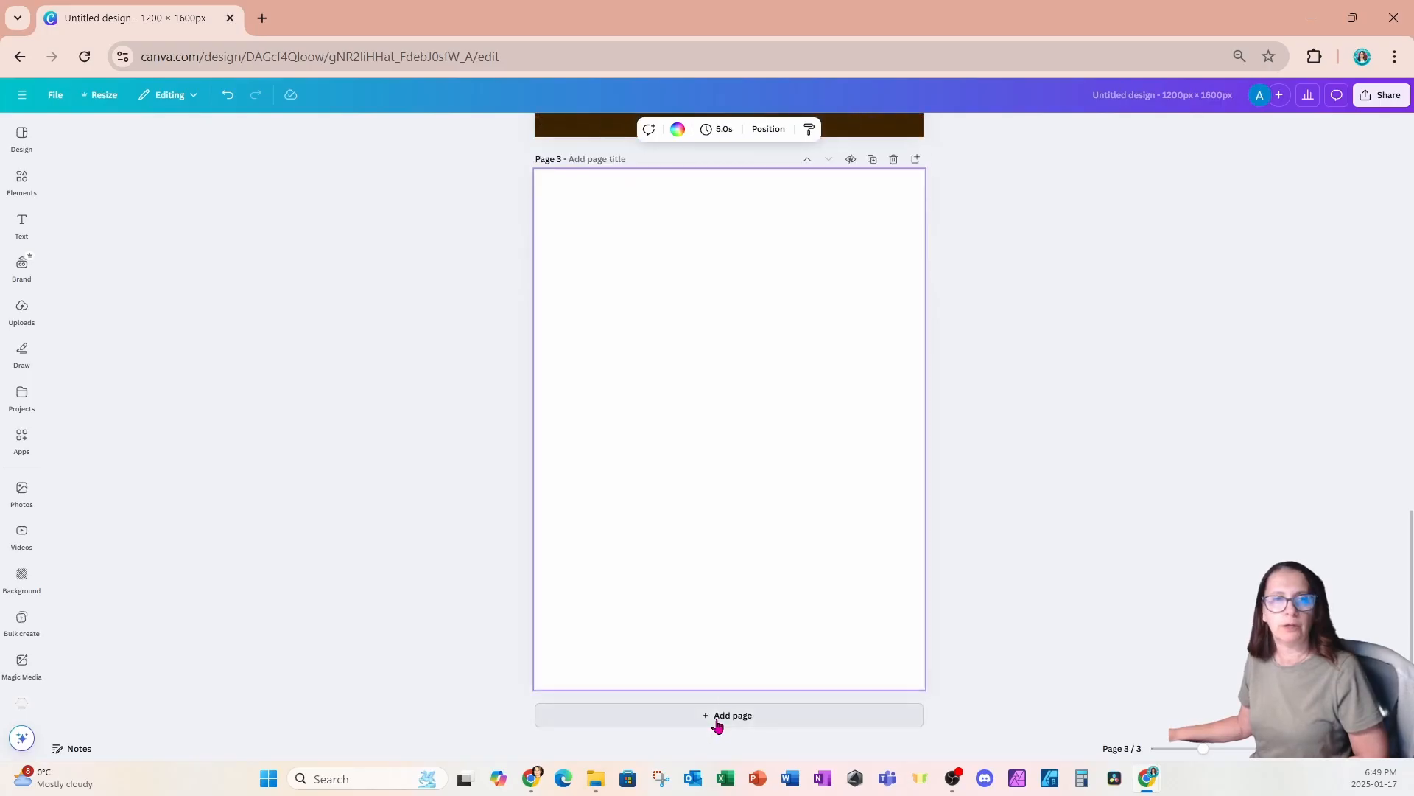
click(21, 184)
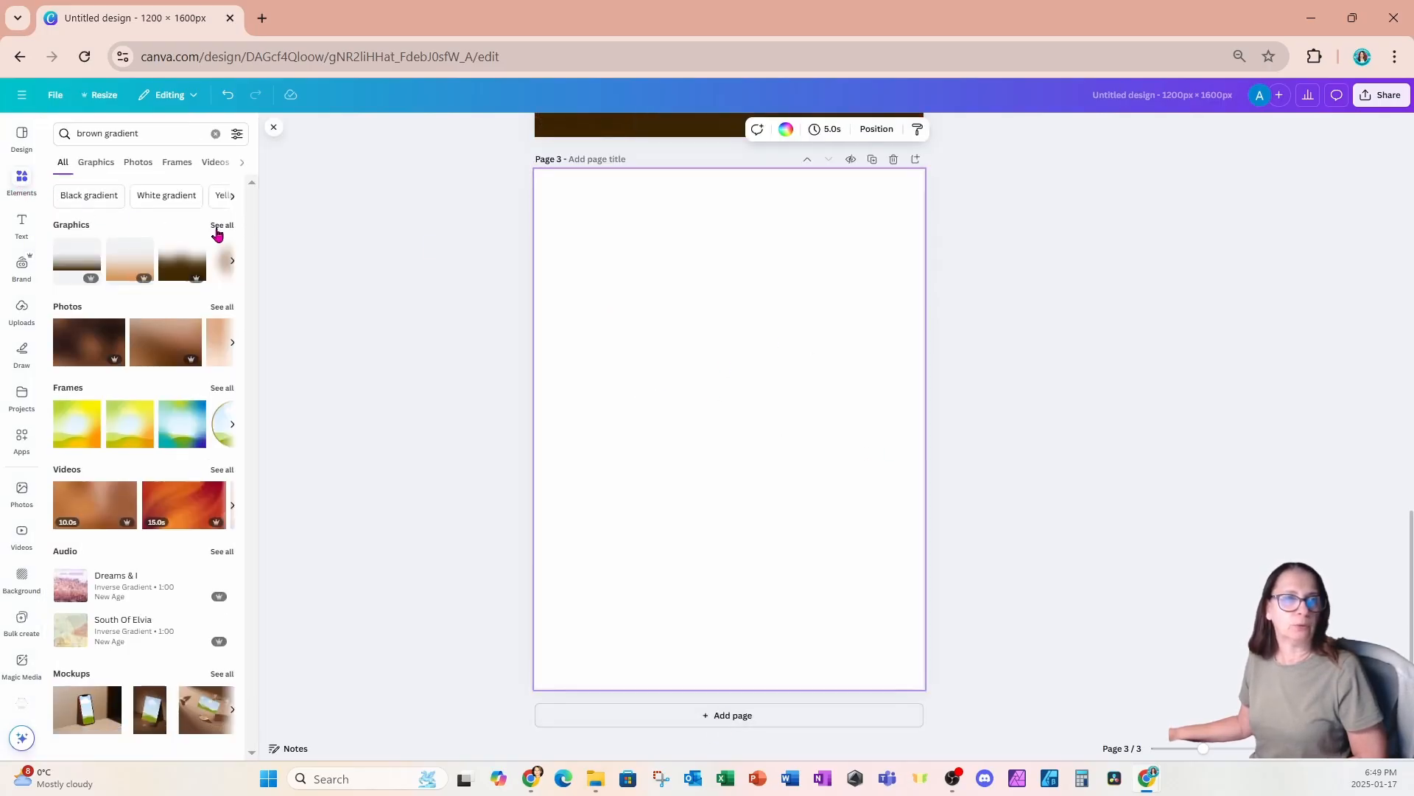
click(220, 226)
click(19, 182)
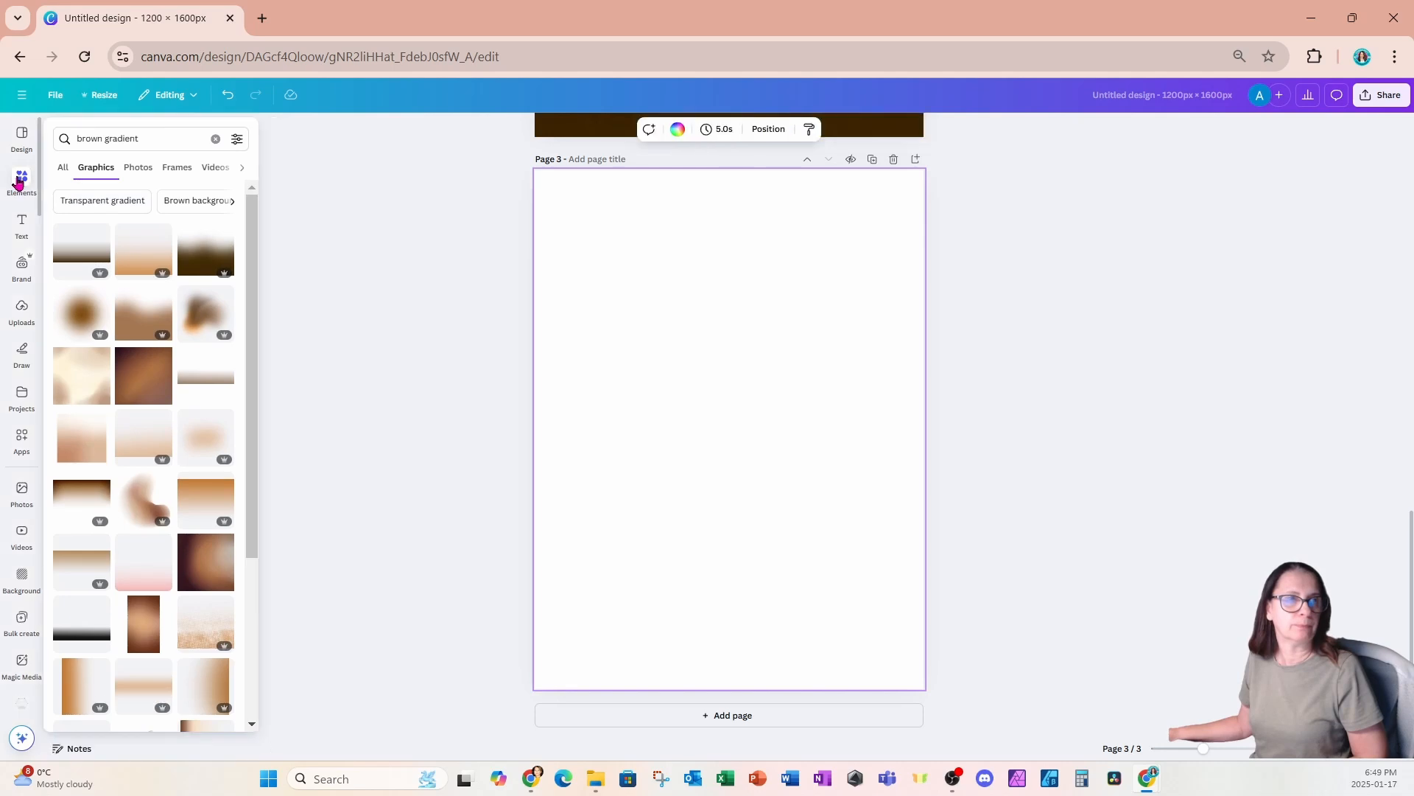
click(215, 139)
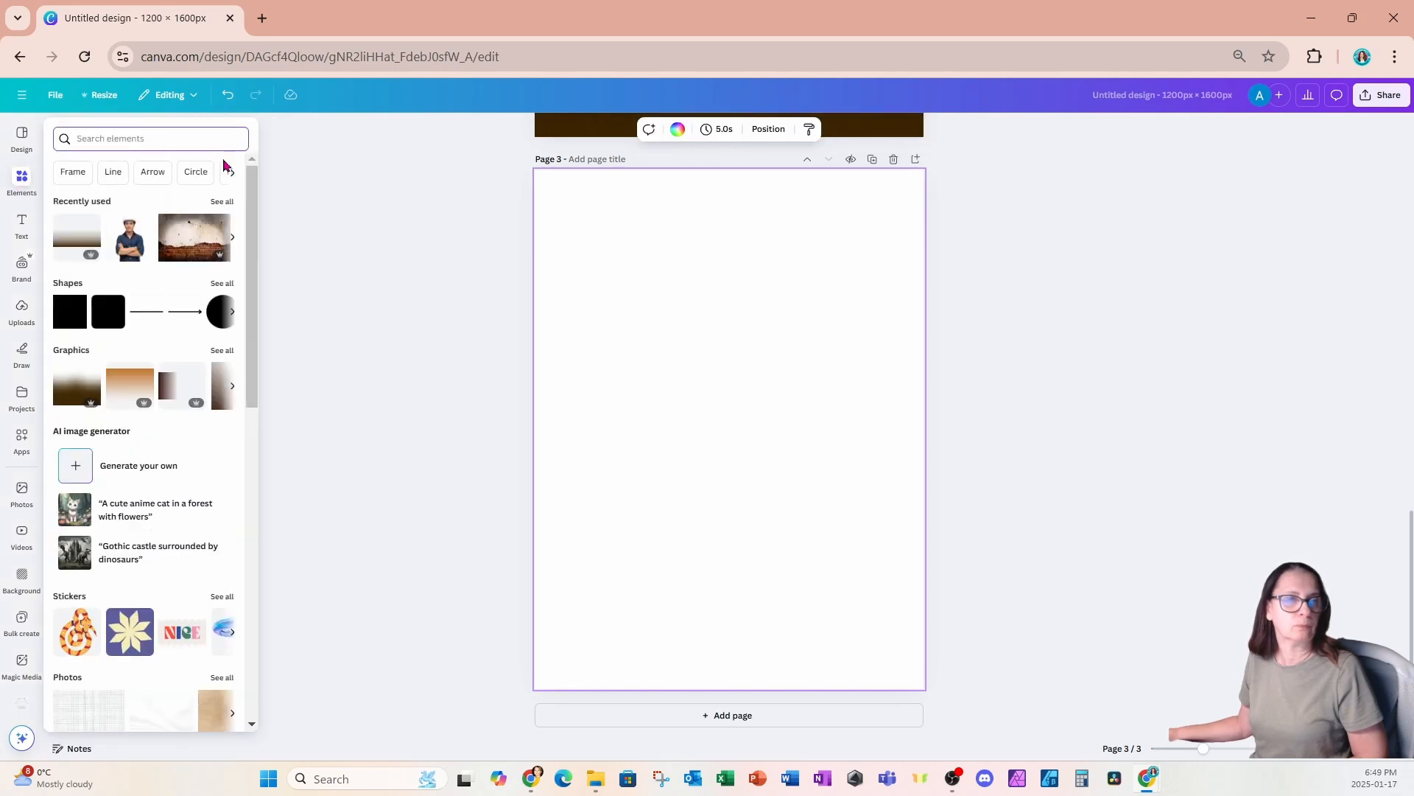
click(229, 202)
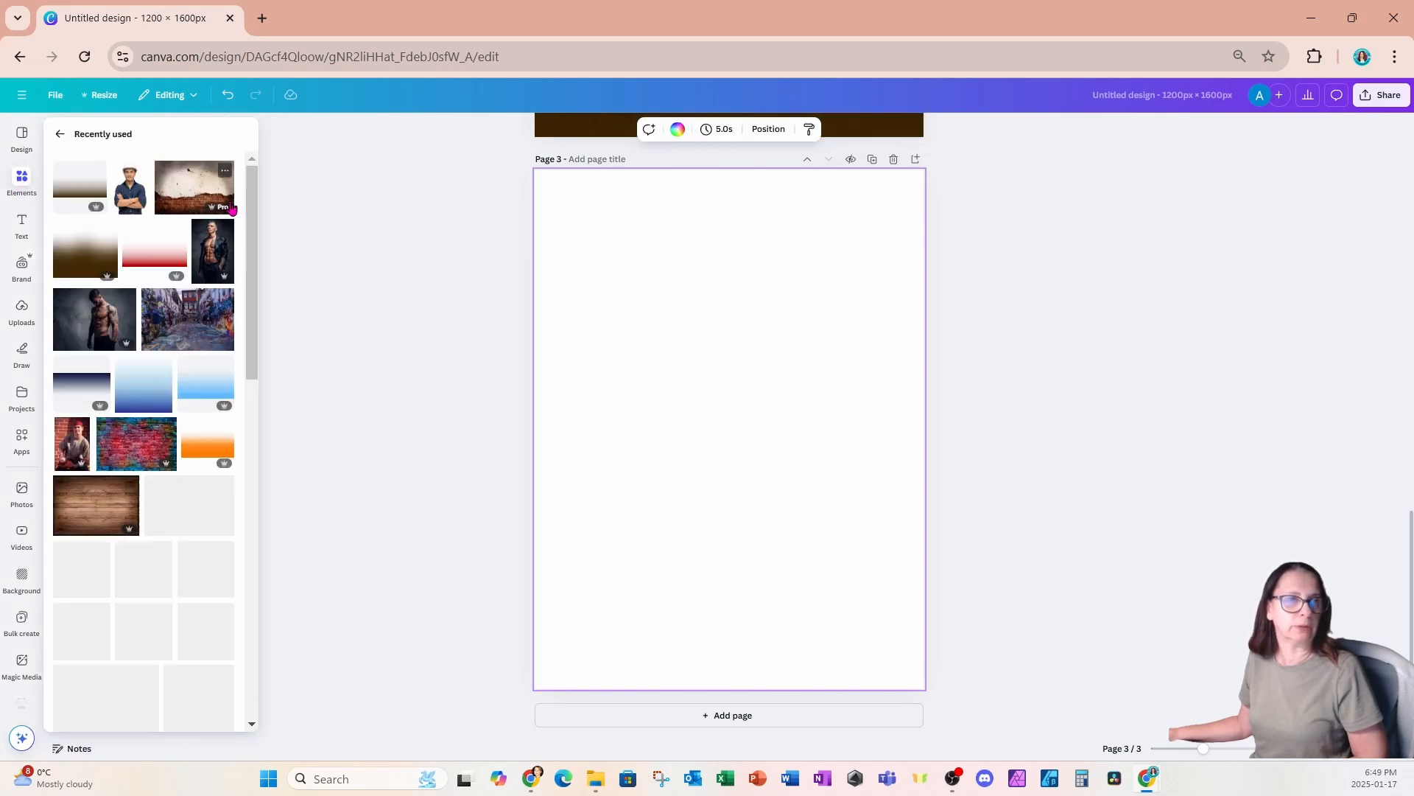
click(224, 319)
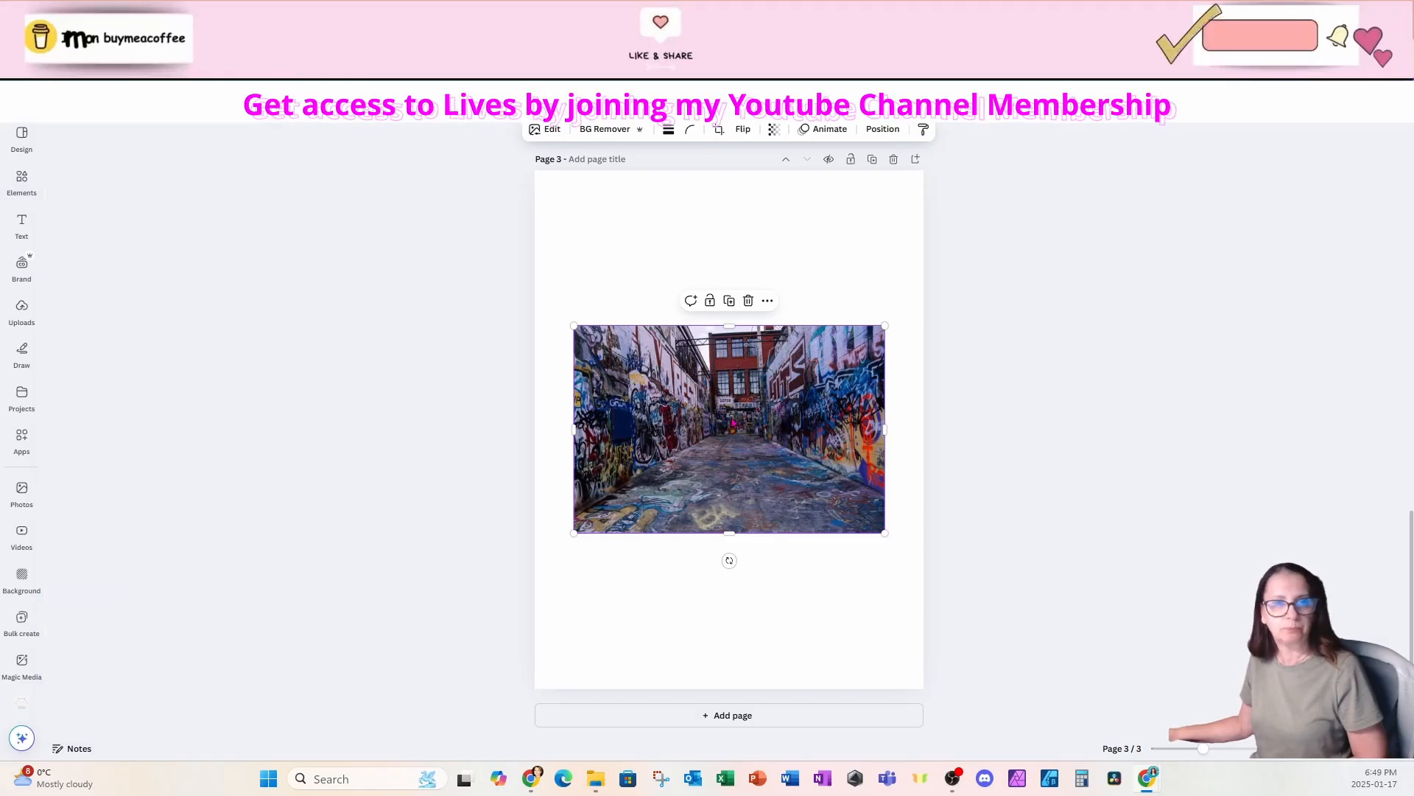
Set the graffiti alley photo as the page background and rotate it slightly within its crop to straighten the scene
right_click(733, 422)
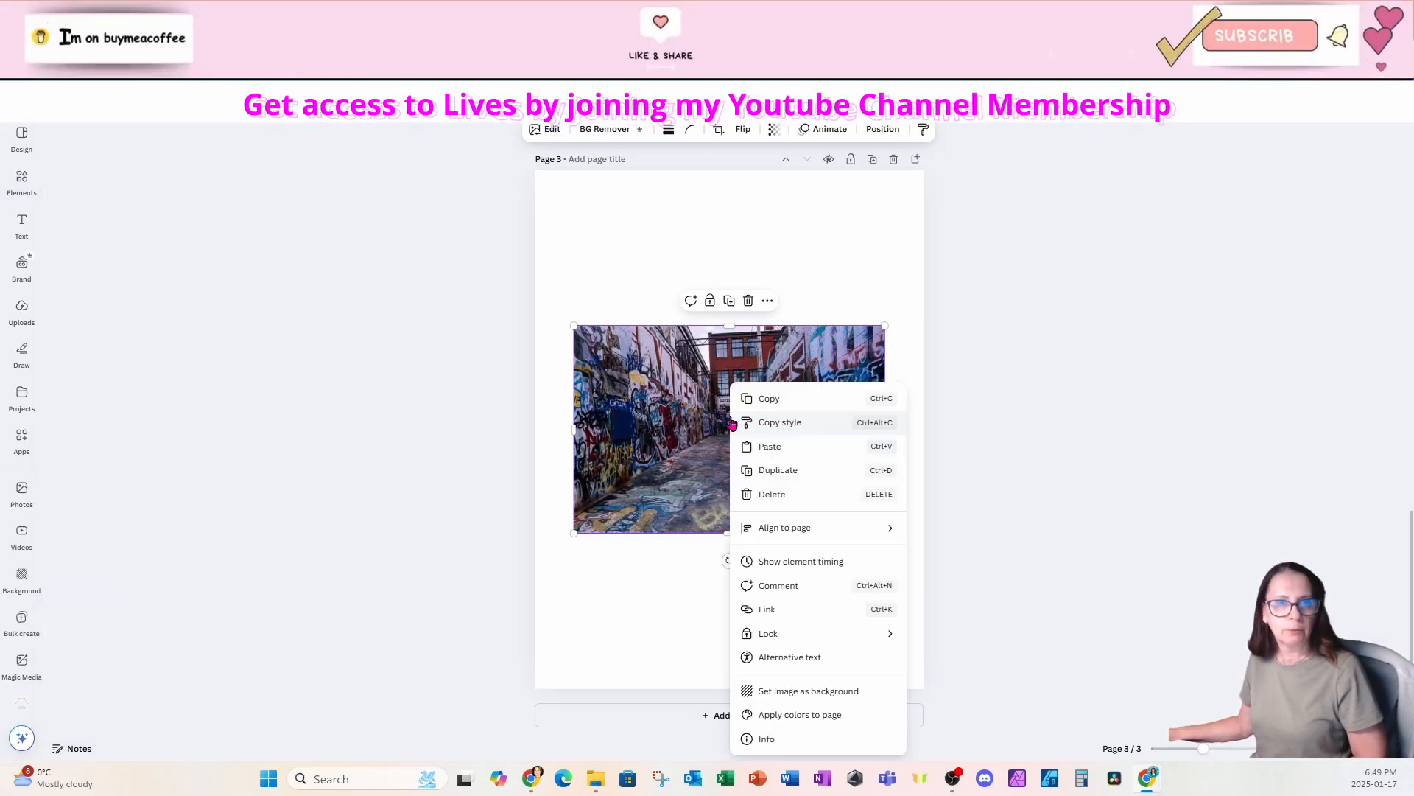
click(776, 690)
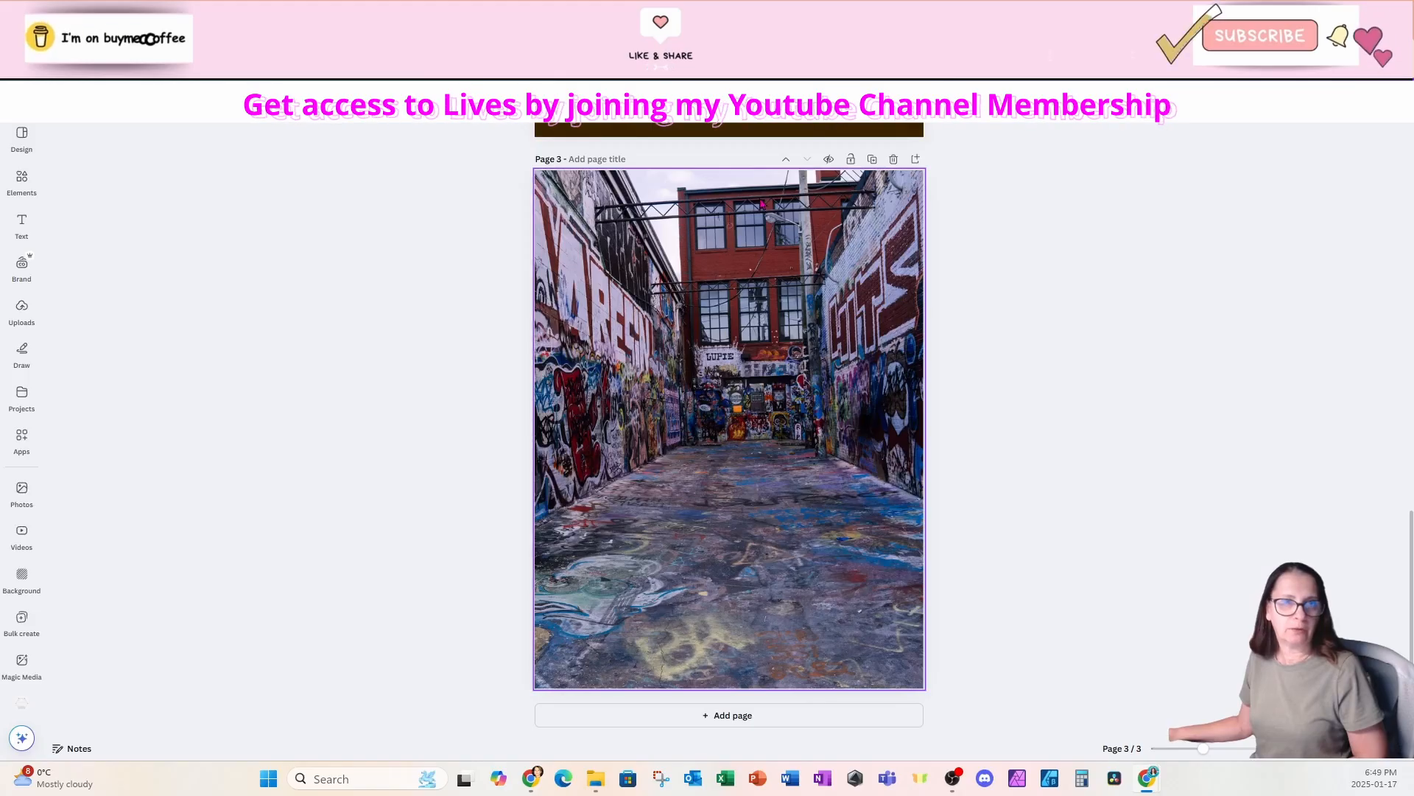
double_click(768, 561)
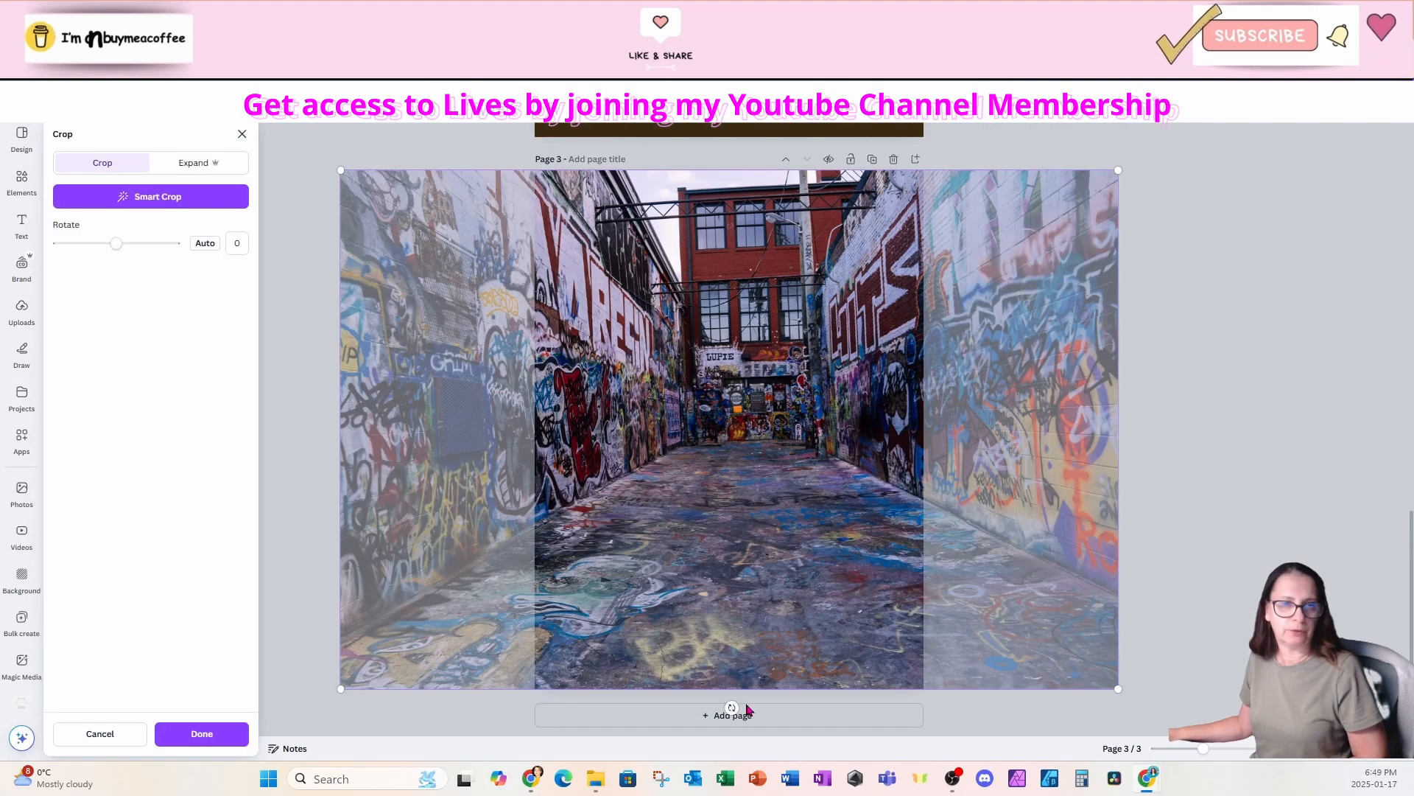
drag(731, 708, 723, 713)
click(1215, 504)
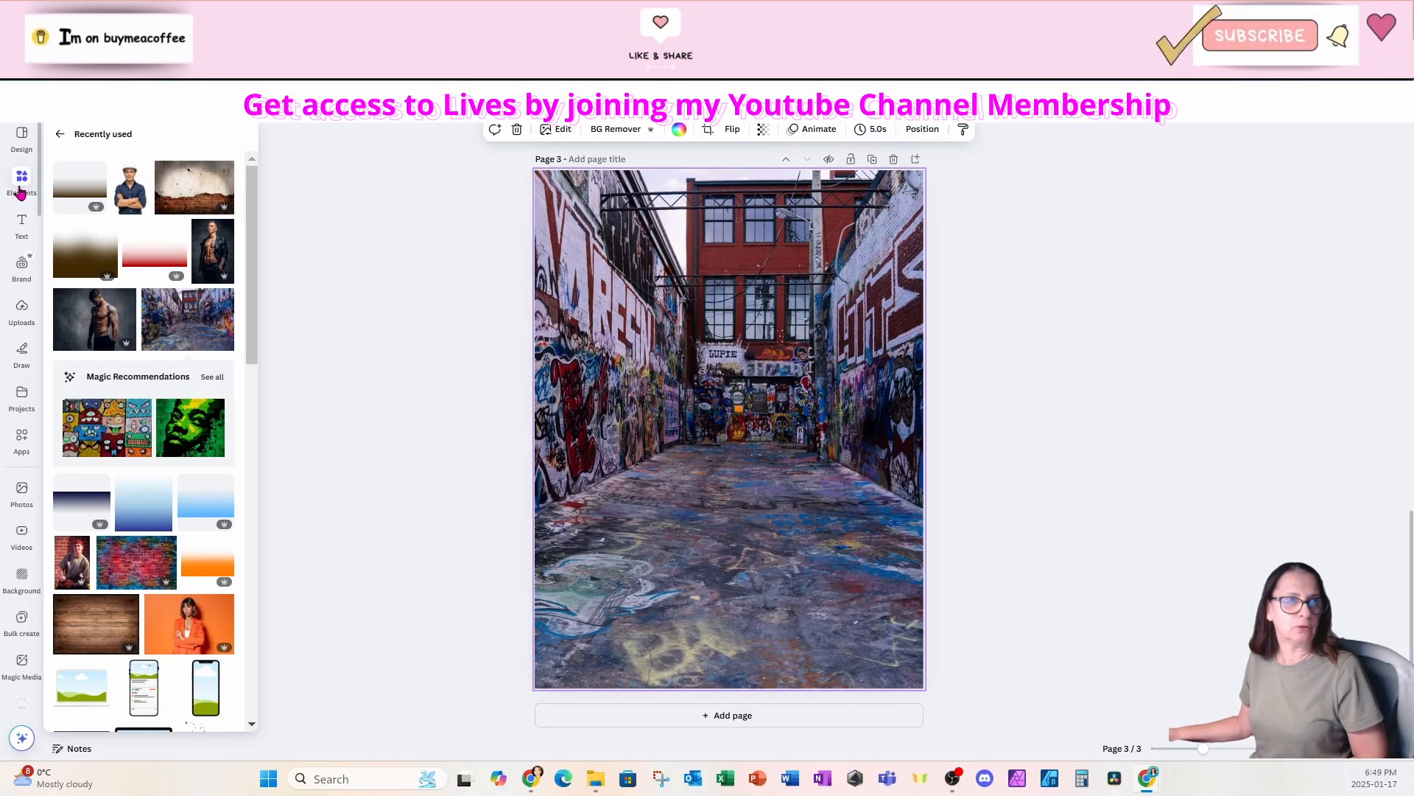
Add the recently used photo of the man in a black leather jacket, align it with the page's bottom edge, and remove its background
click(212, 249)
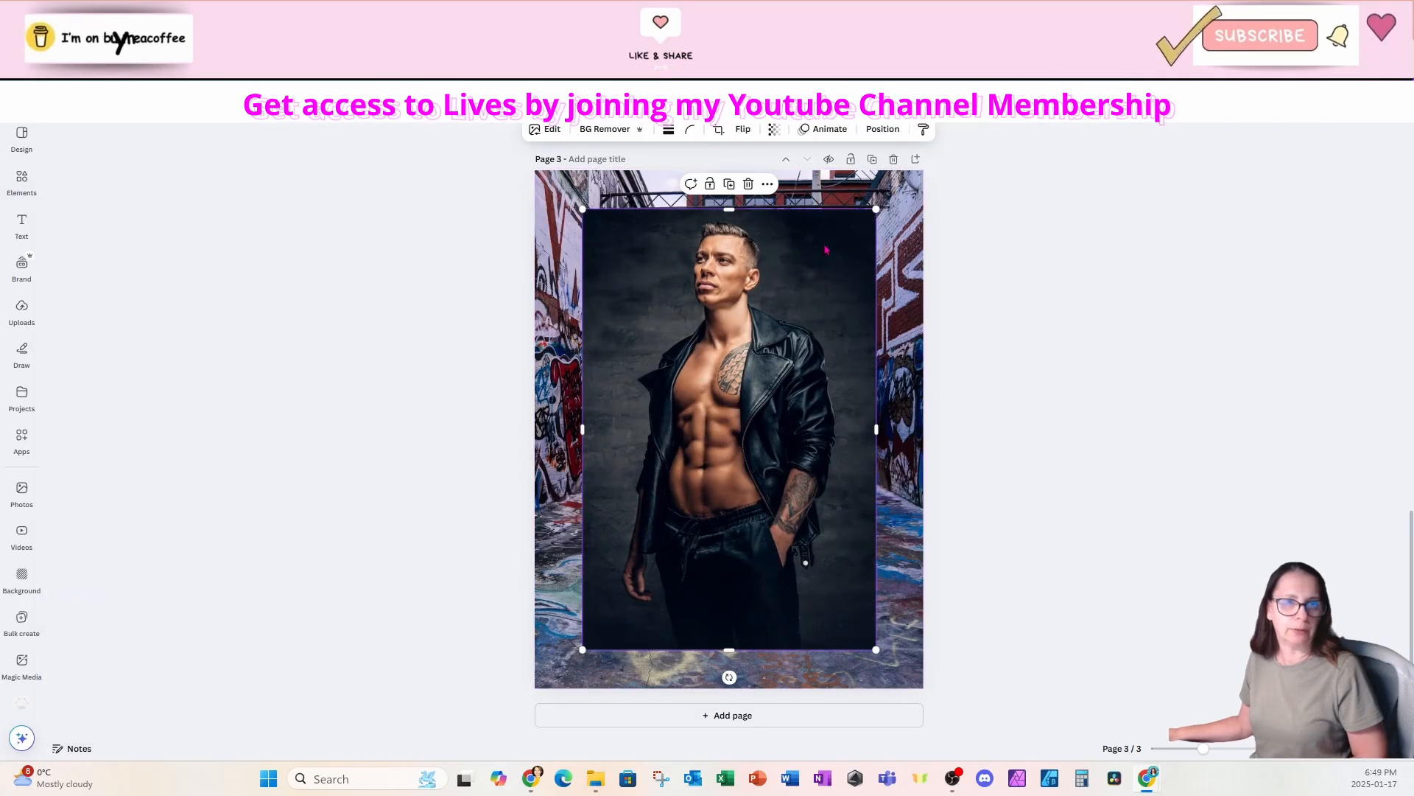
drag(825, 249, 823, 282)
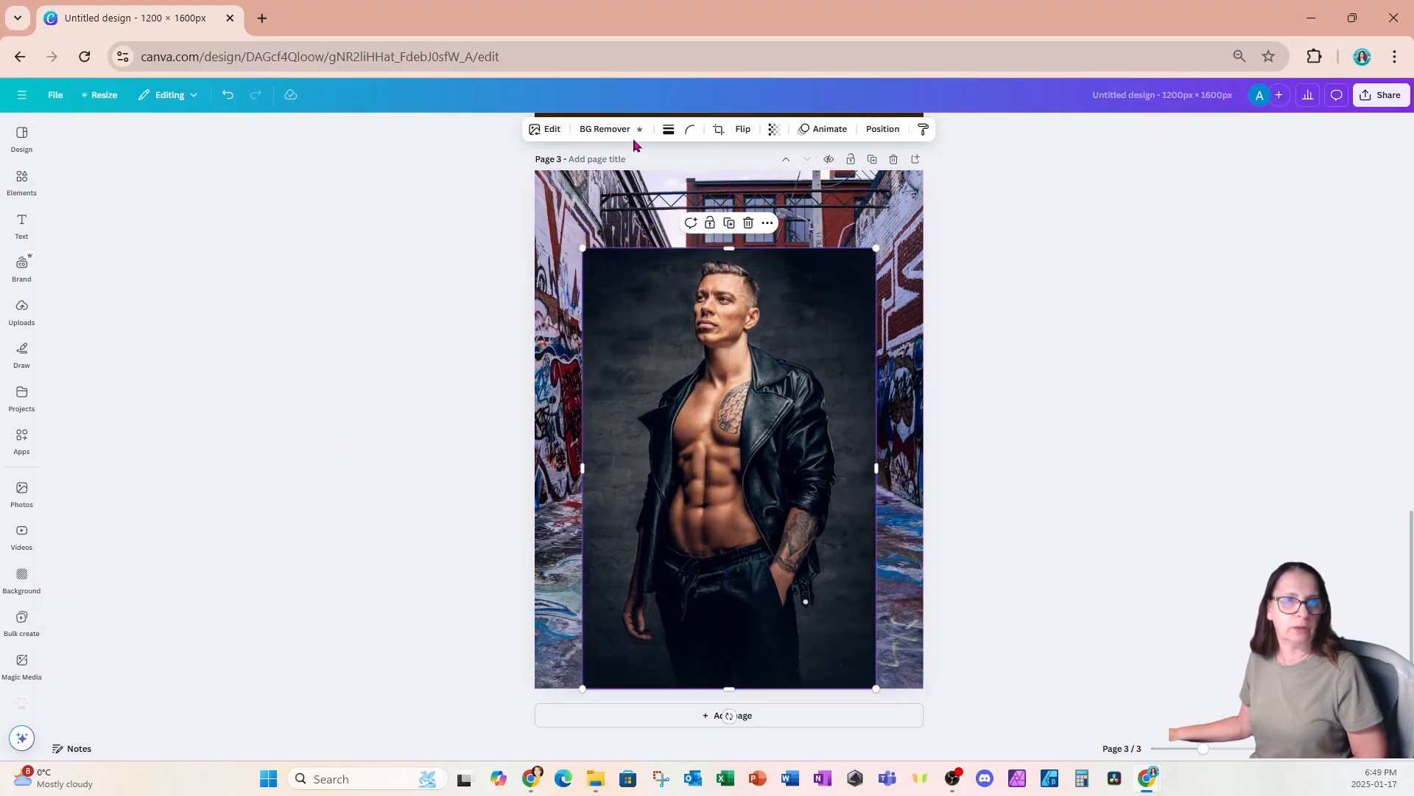
click(613, 130)
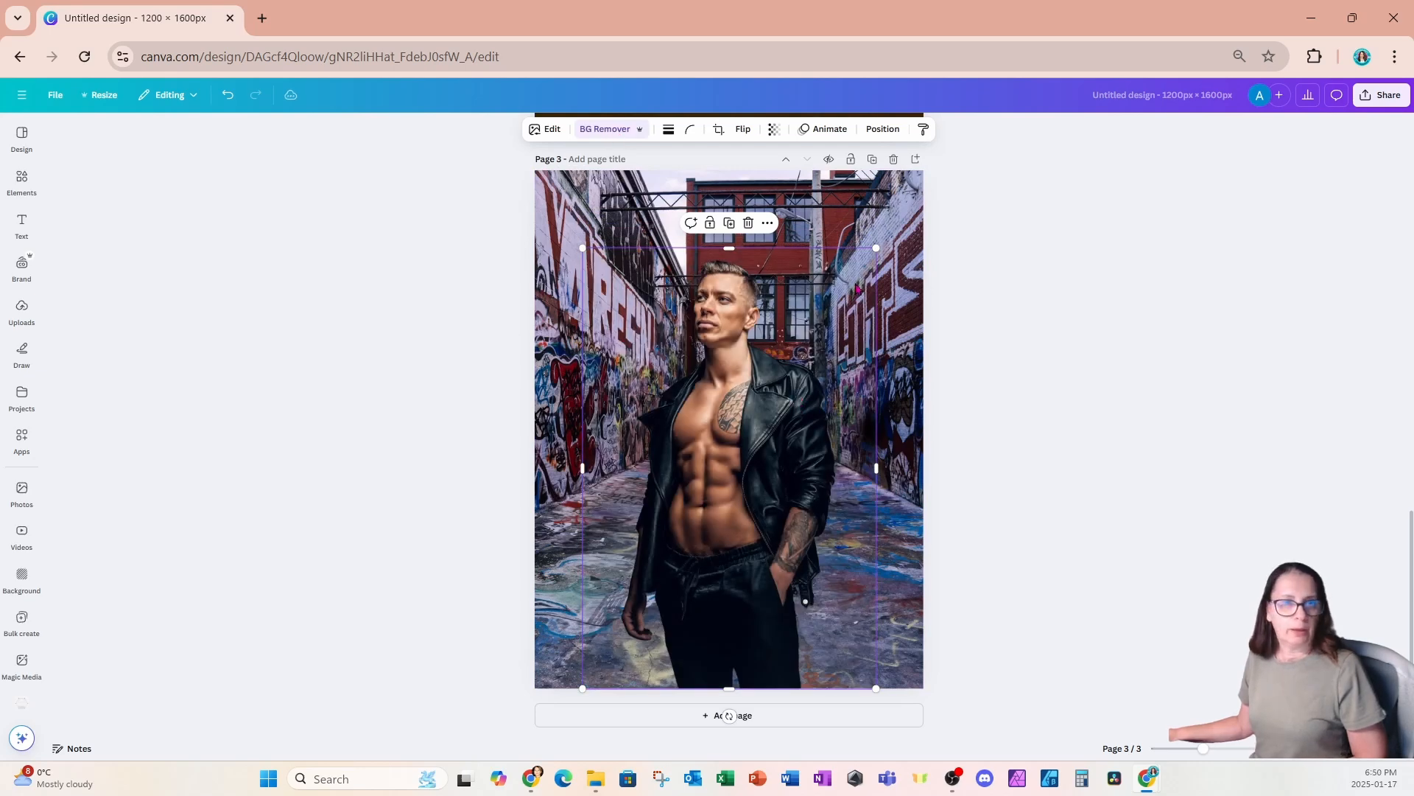
Enlarge the cutout man and center him horizontally, with the cutout's lower edge extending past the page's bottom
drag(875, 247, 913, 189)
drag(846, 224, 826, 253)
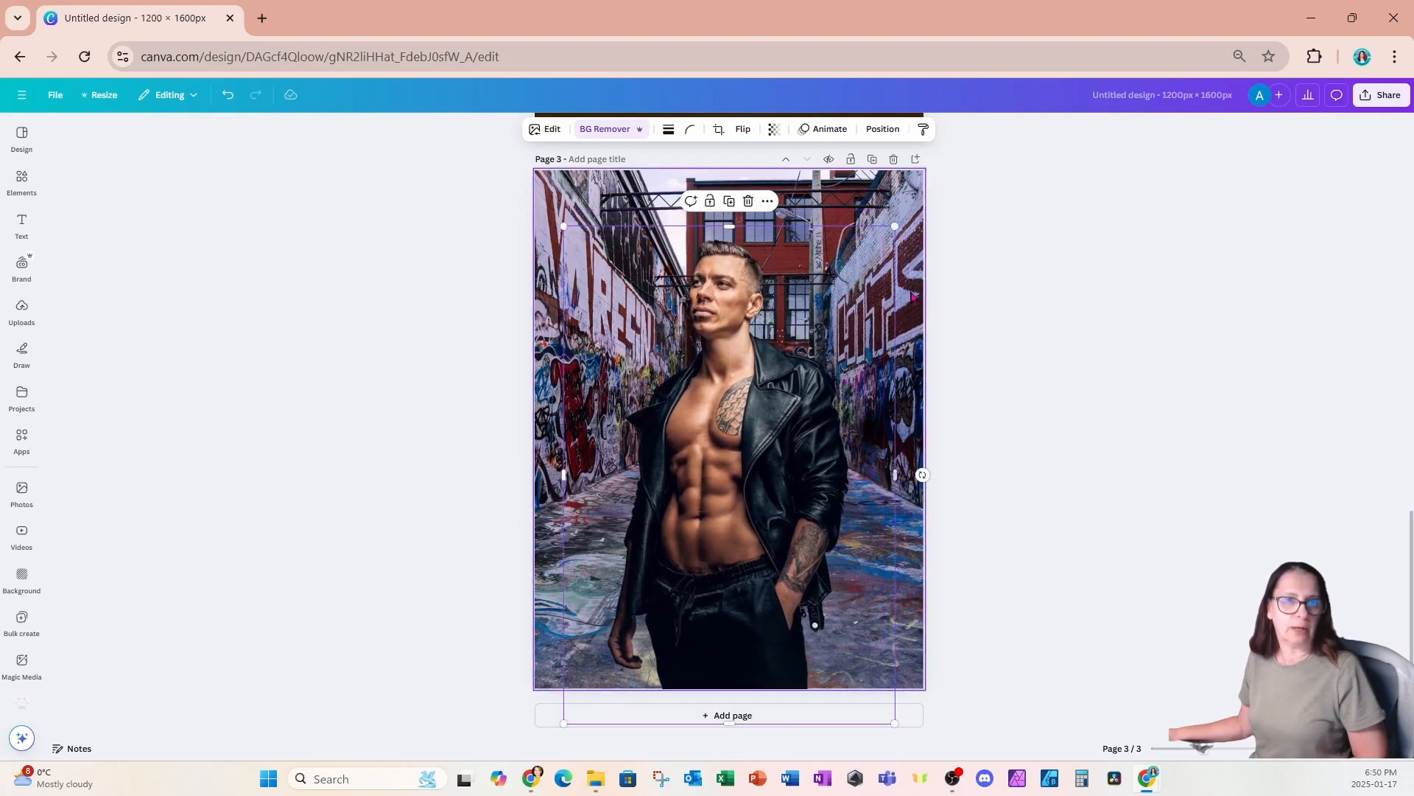
click(558, 197)
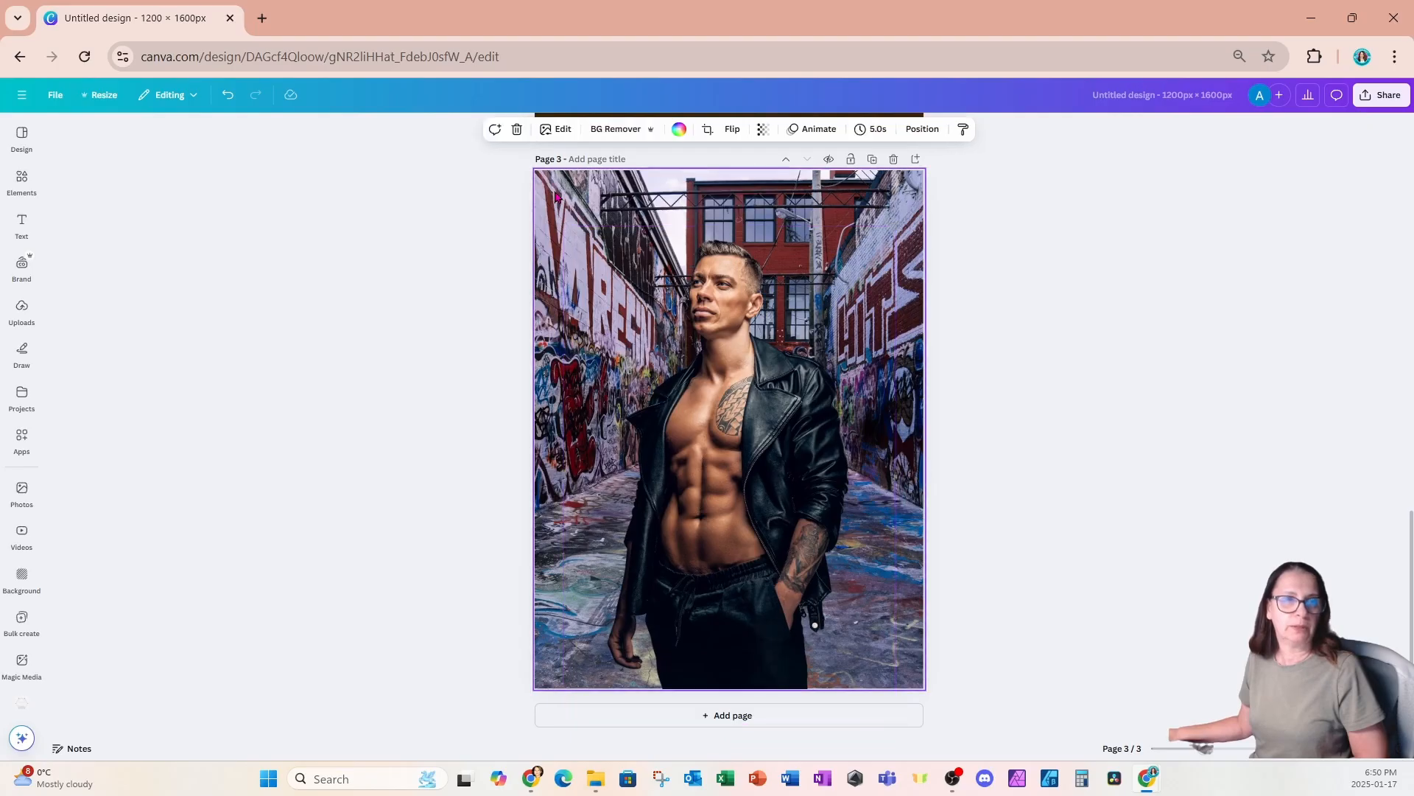
Search the elements for "blue gradient" and add the dark navy gradient graphic from the Magic Recommendations to the page
click(25, 184)
click(59, 133)
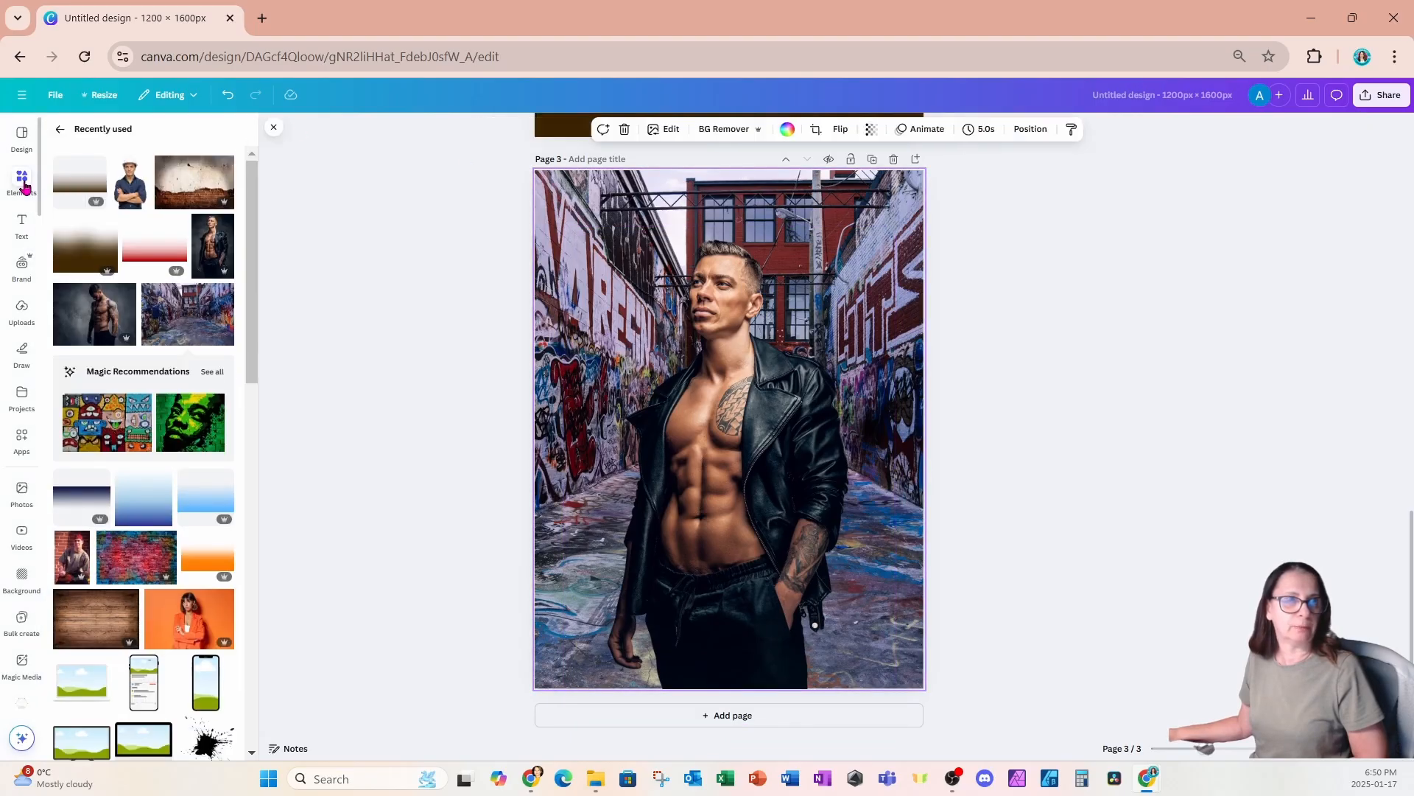
click(63, 132)
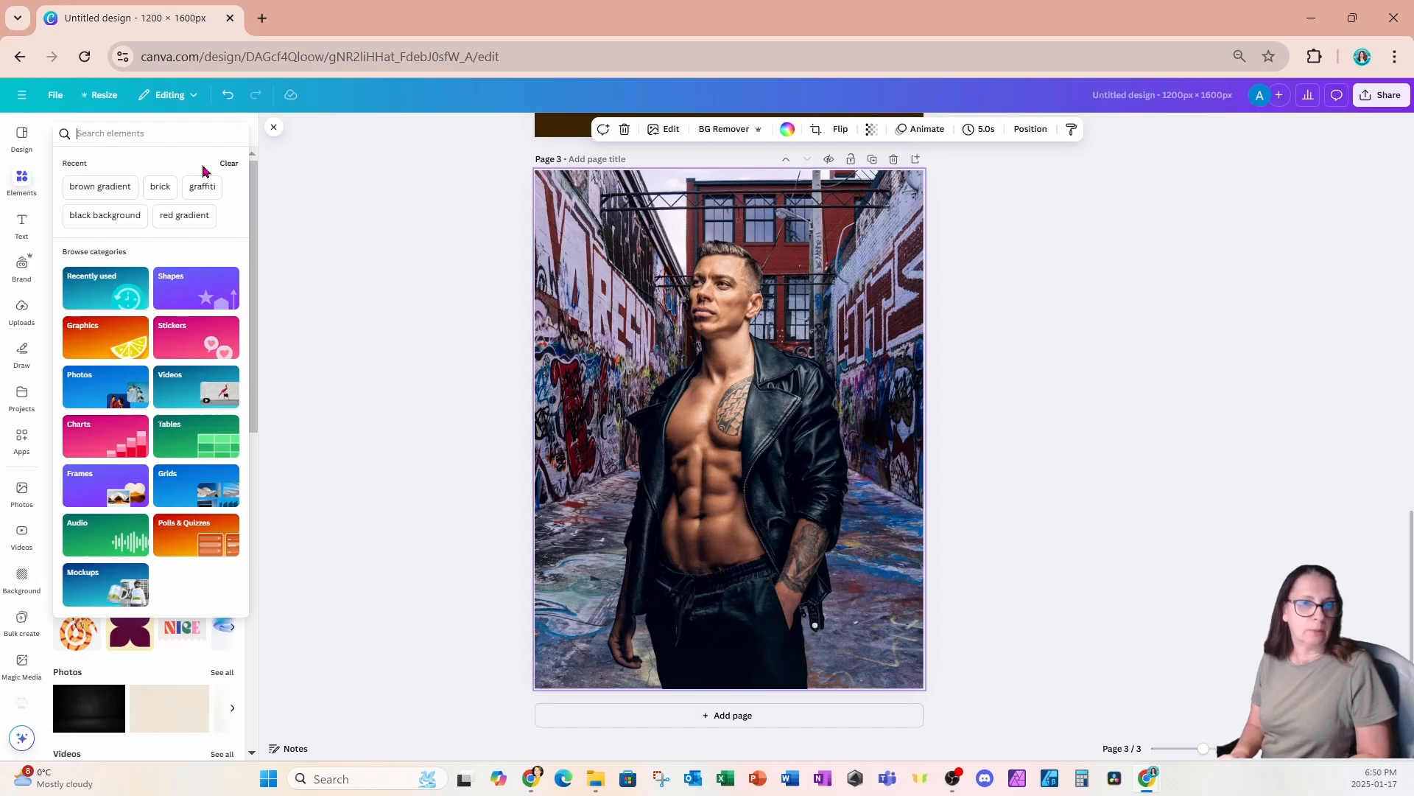
text(b)
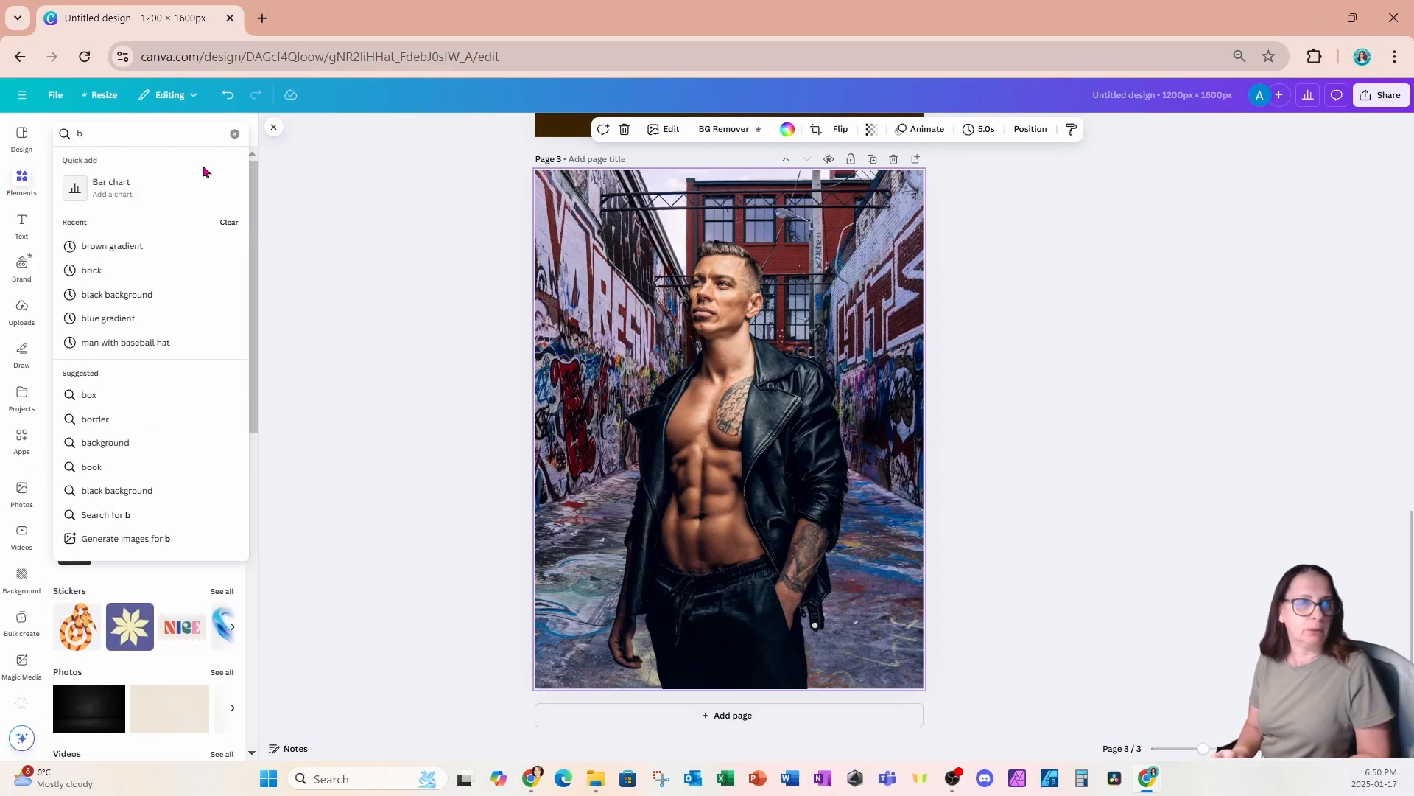
text(lue gradient)
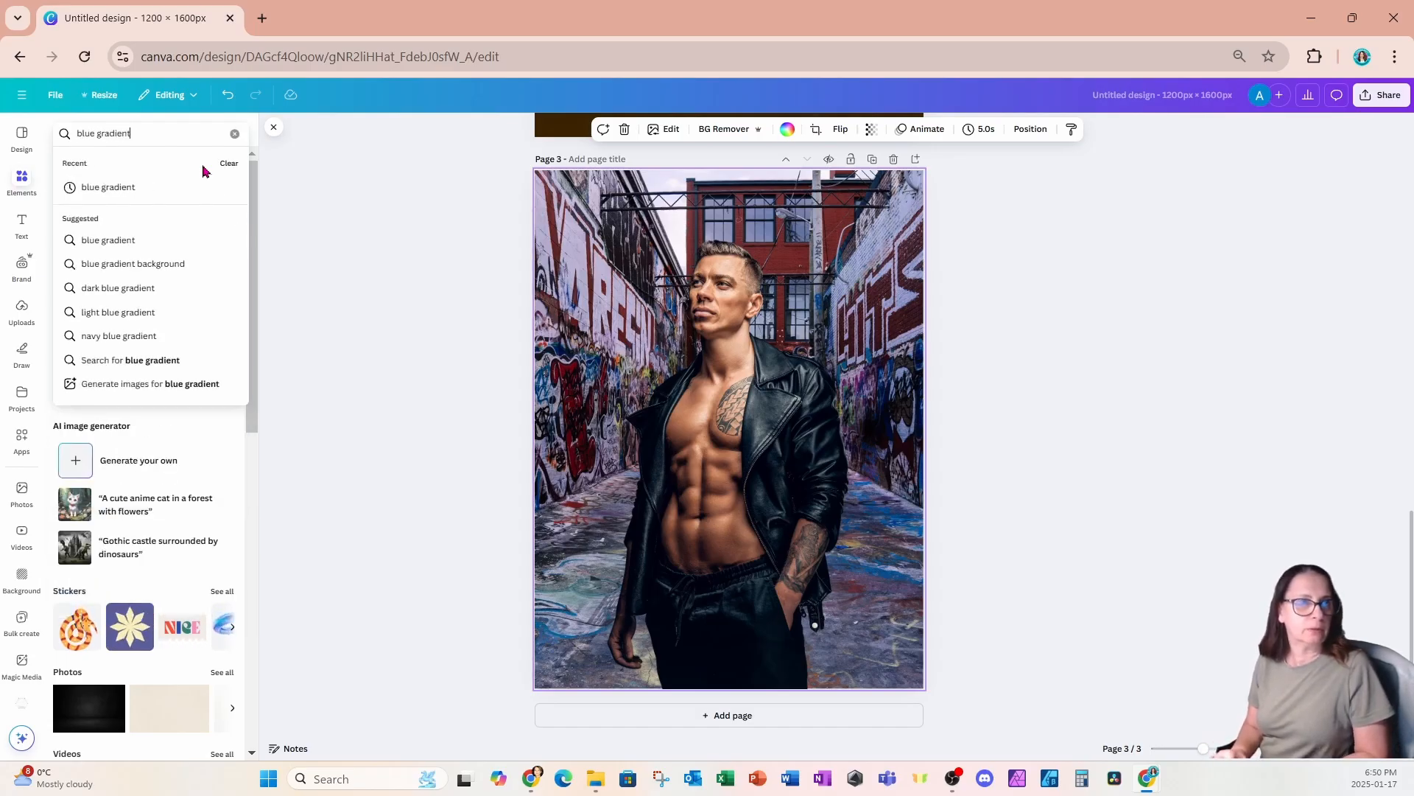
key(Return)
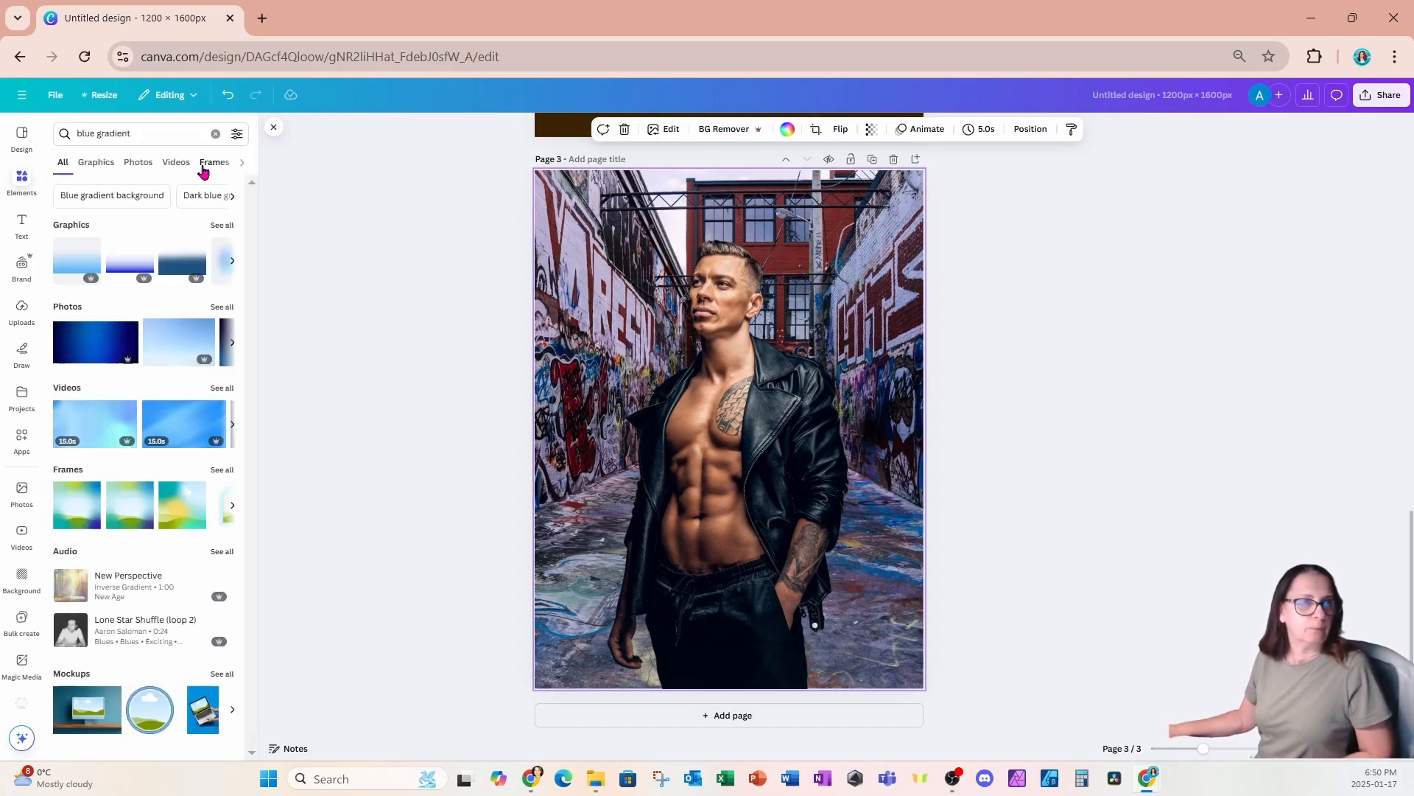
click(222, 225)
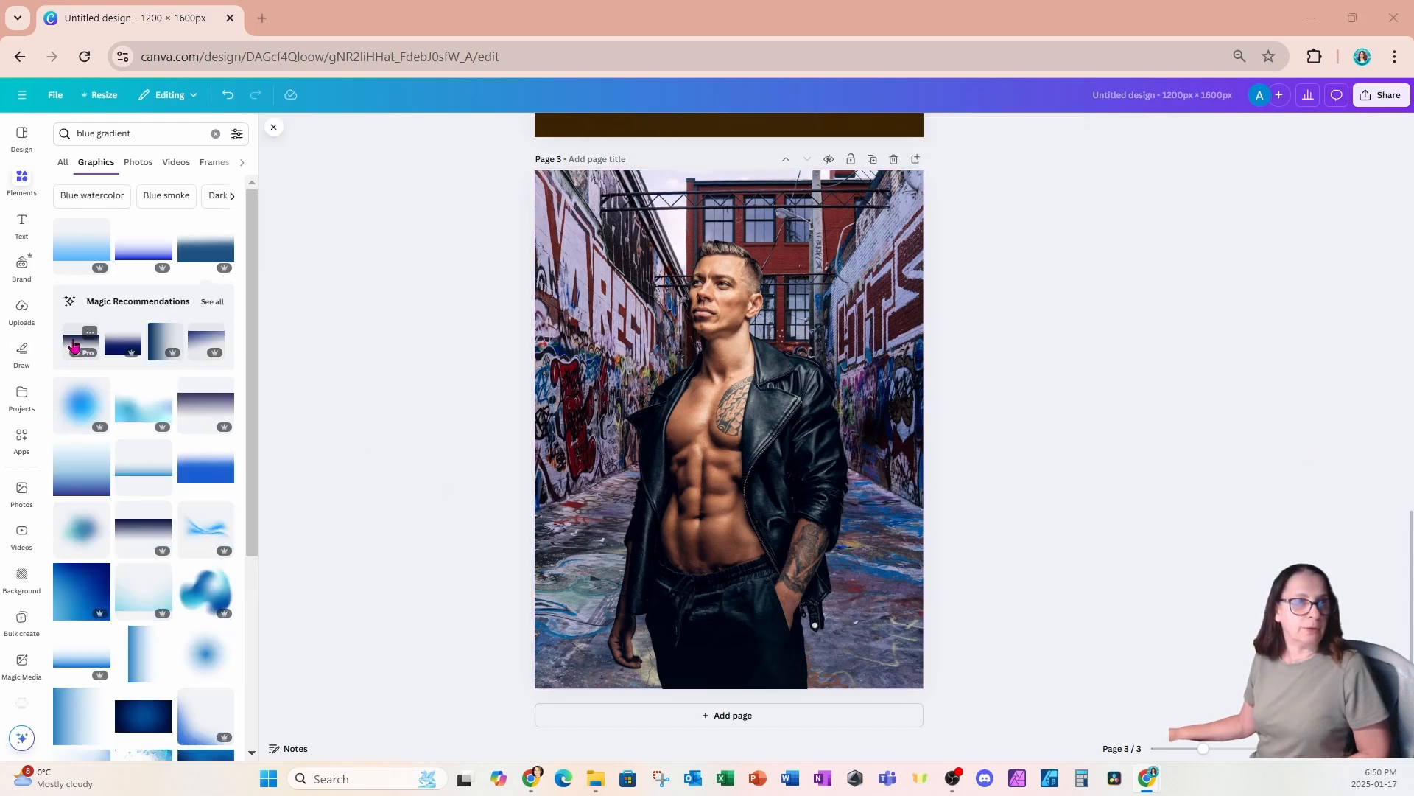
click(74, 347)
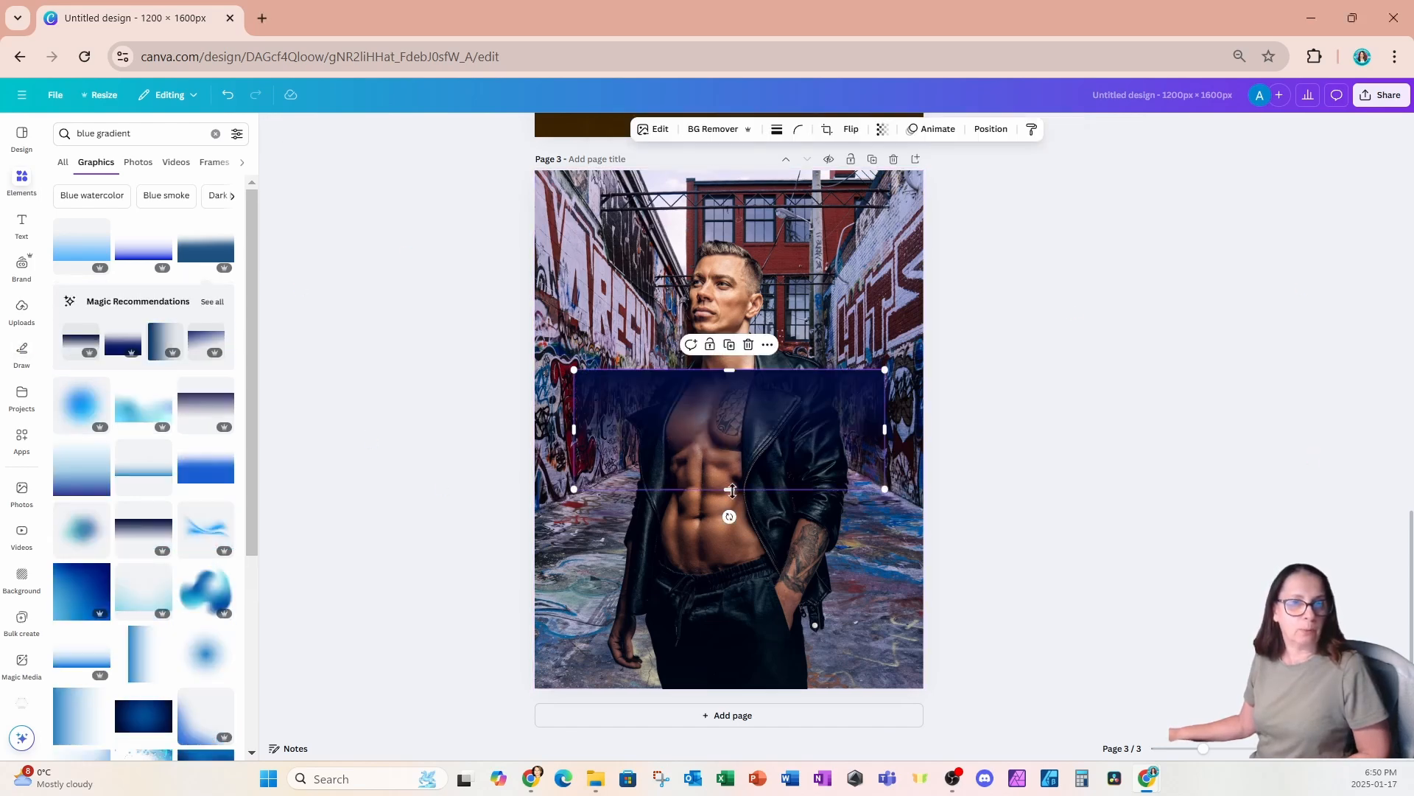
Flip the navy gradient vertically, fit it to the page's width along the bottom edge, and stretch it up to the man's head
click(851, 130)
click(854, 184)
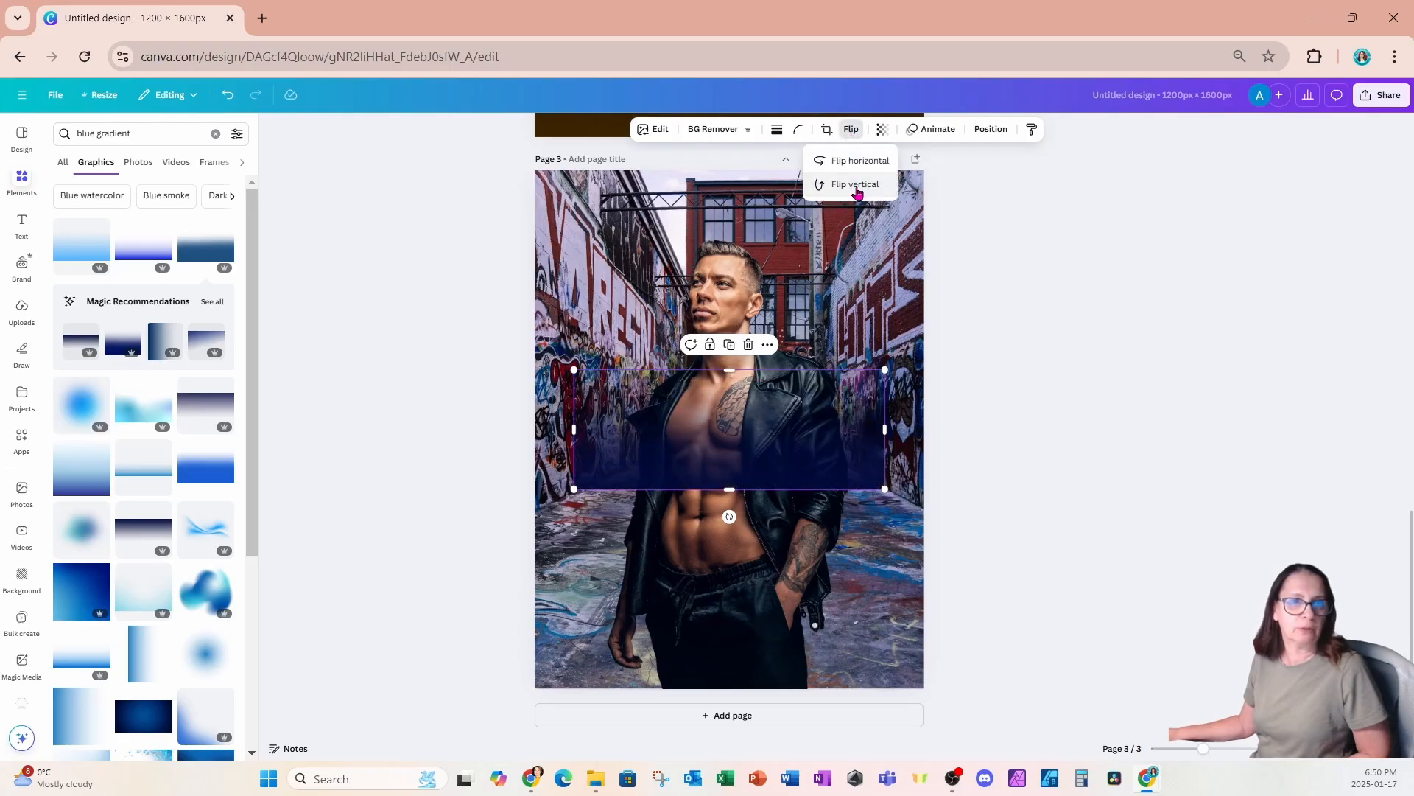
drag(854, 398, 825, 594)
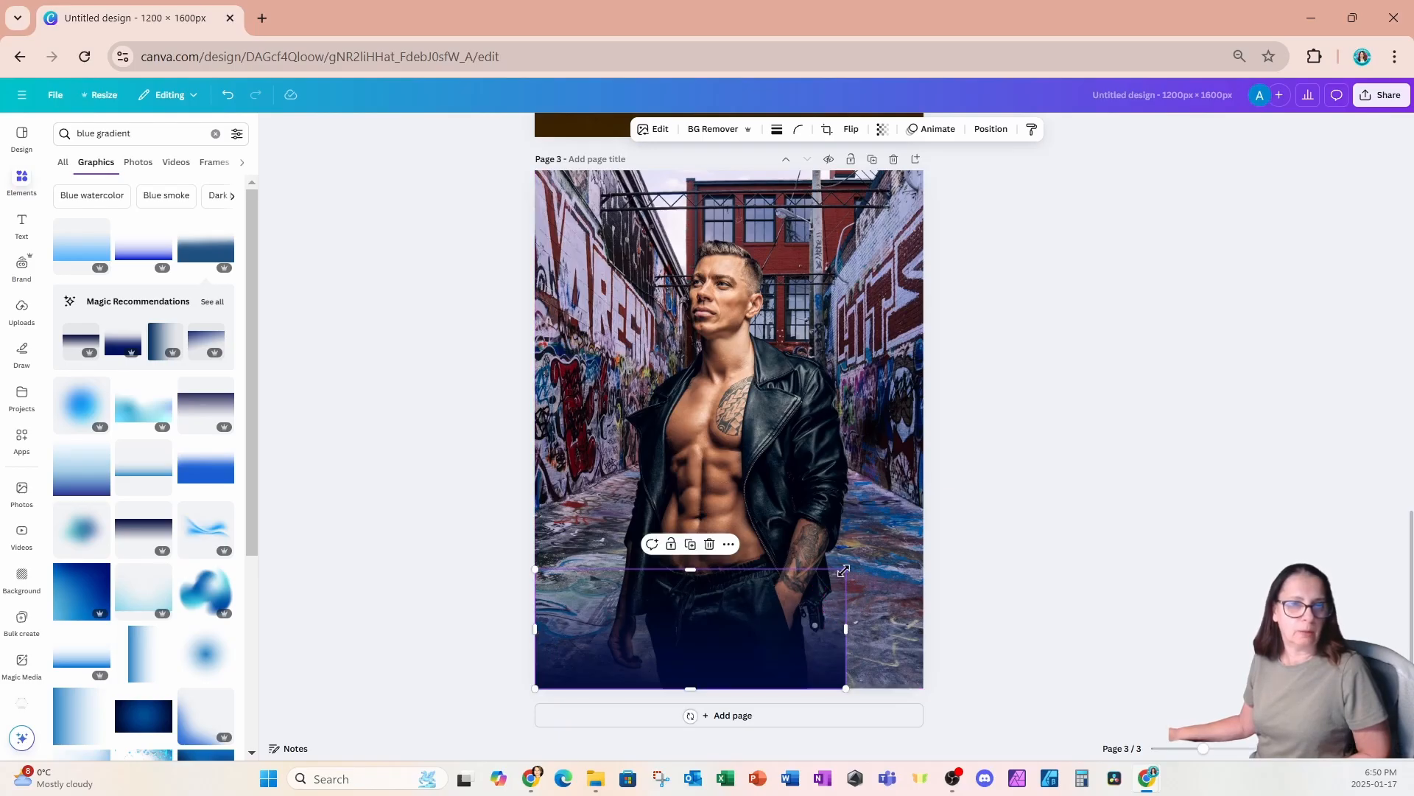
drag(843, 570, 925, 560)
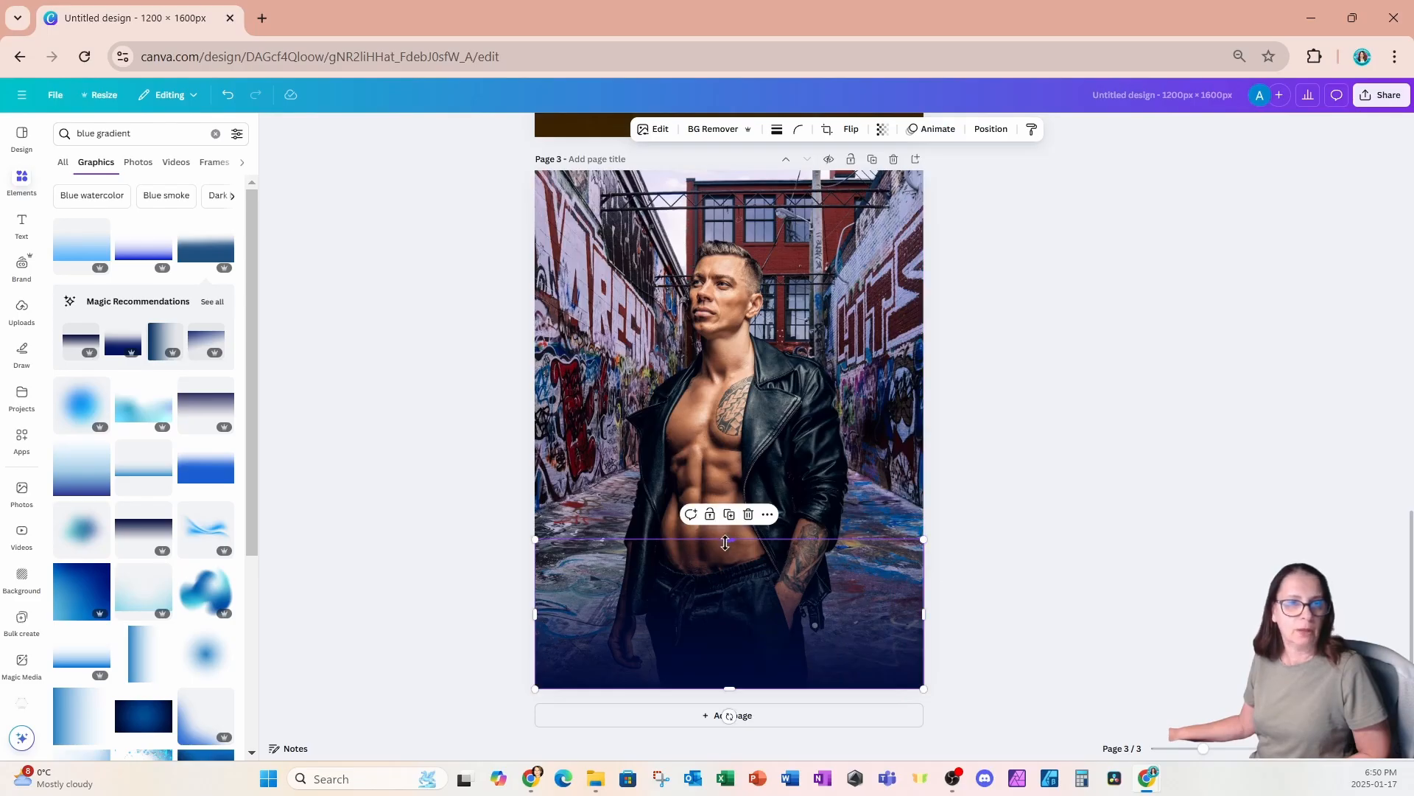
drag(725, 540, 726, 250)
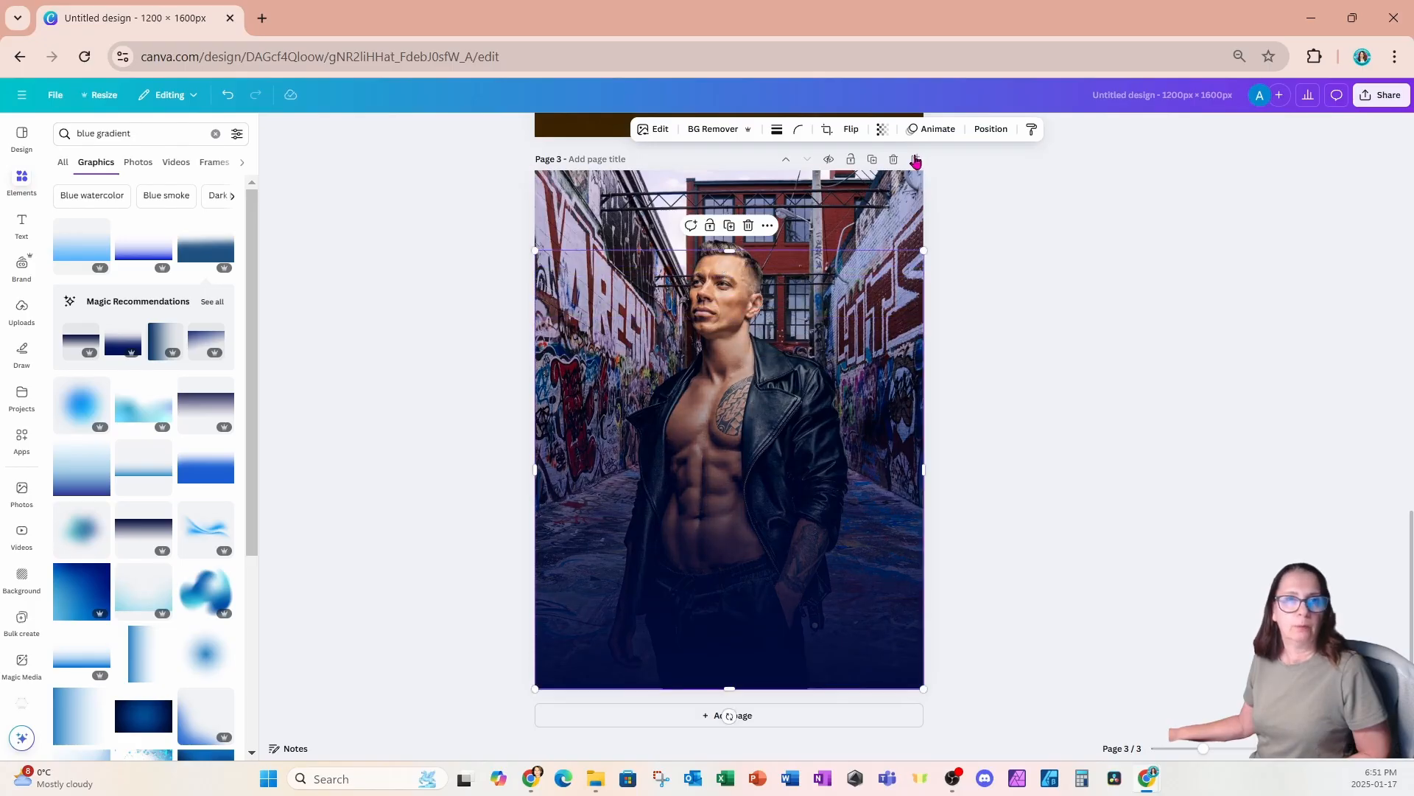
Duplicate the navy gradient, move the copy sideways, and reorder the original gradient's layer behind the man
click(730, 225)
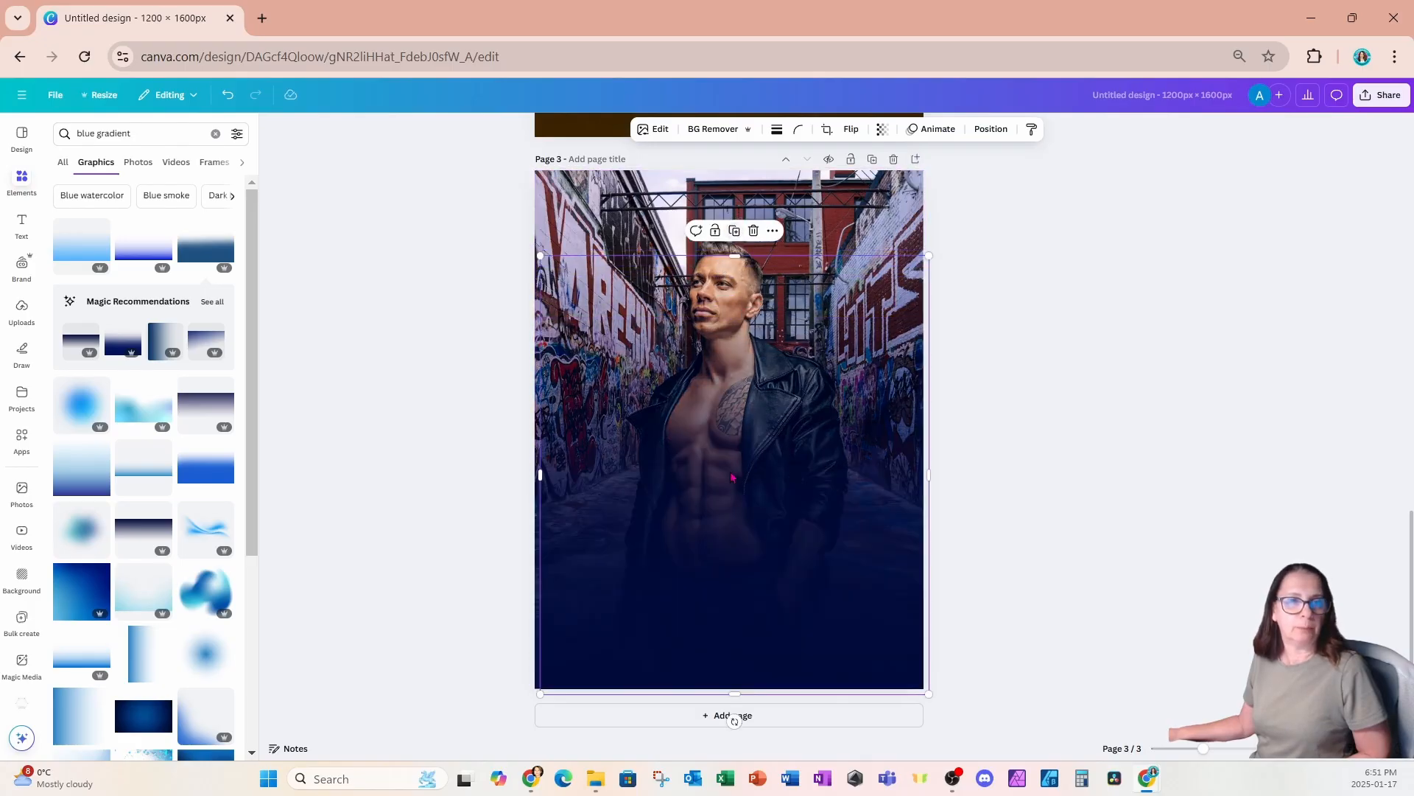
drag(593, 665, 743, 665)
click(588, 671)
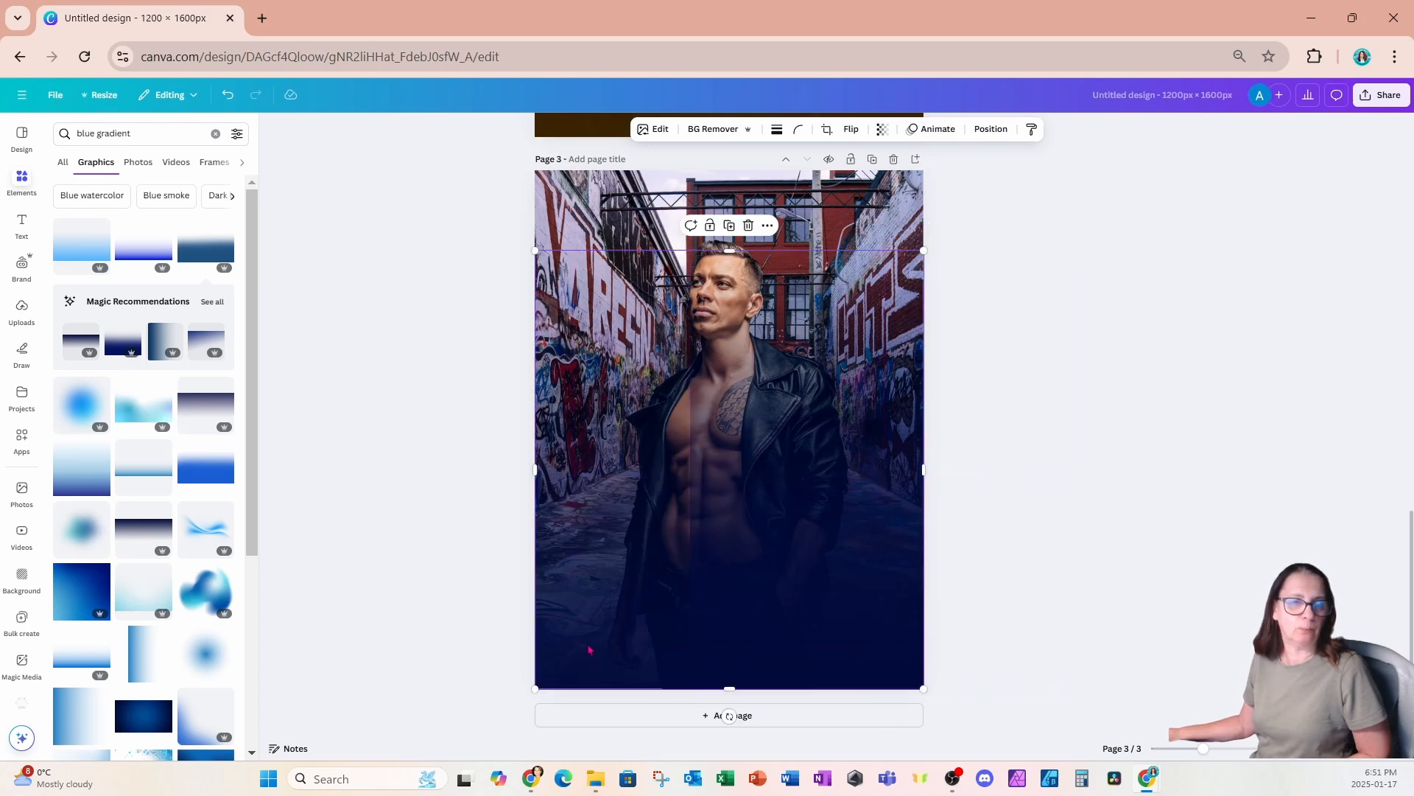
click(980, 129)
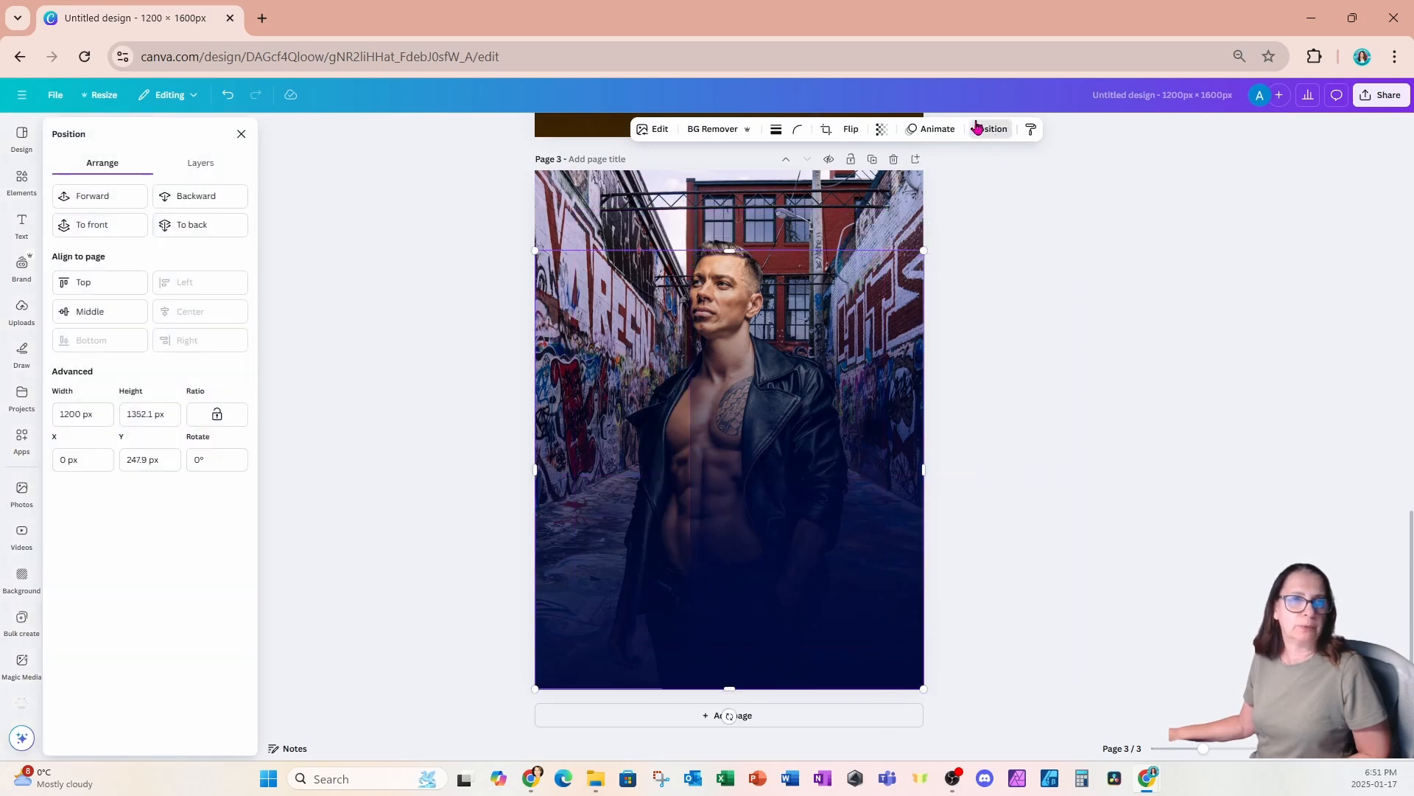
click(236, 163)
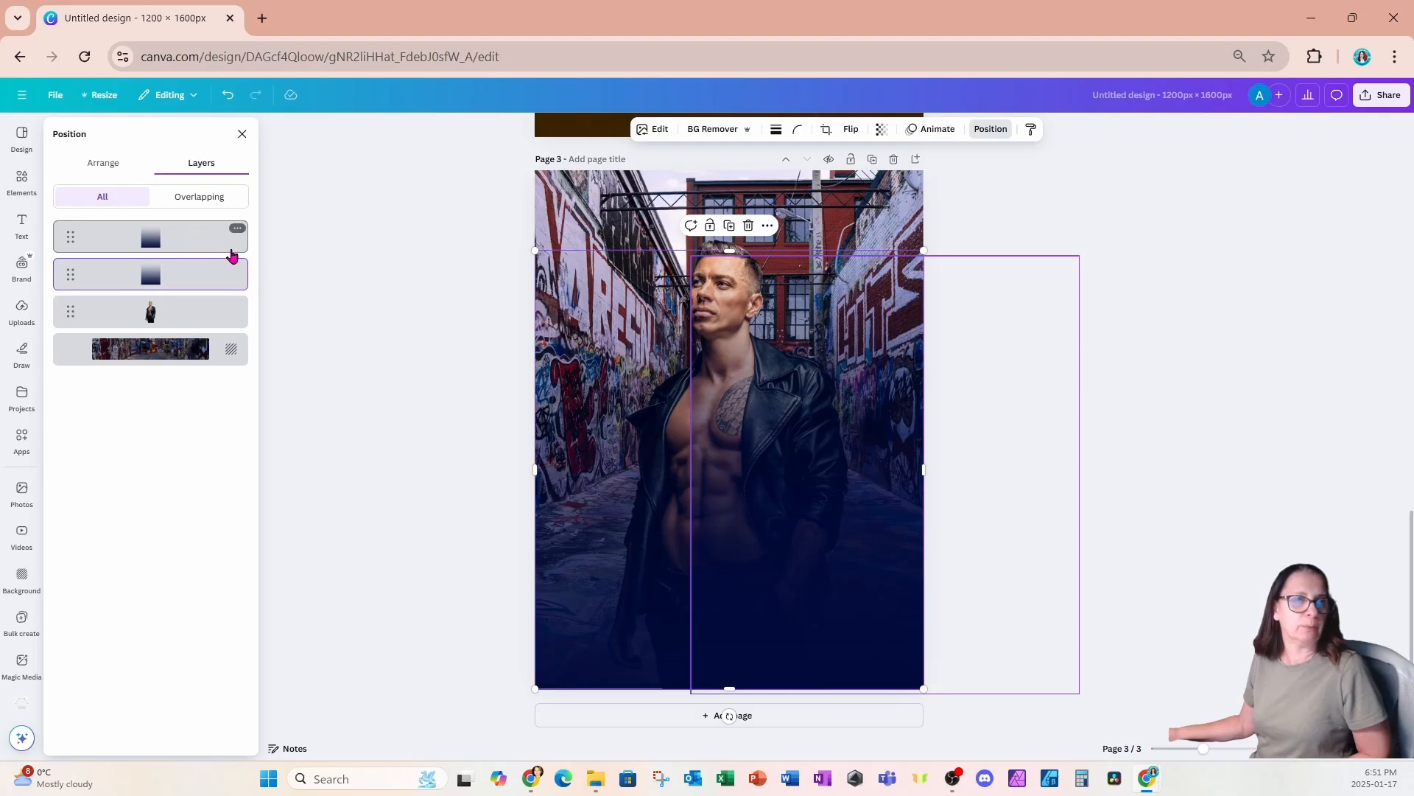
drag(182, 286, 182, 347)
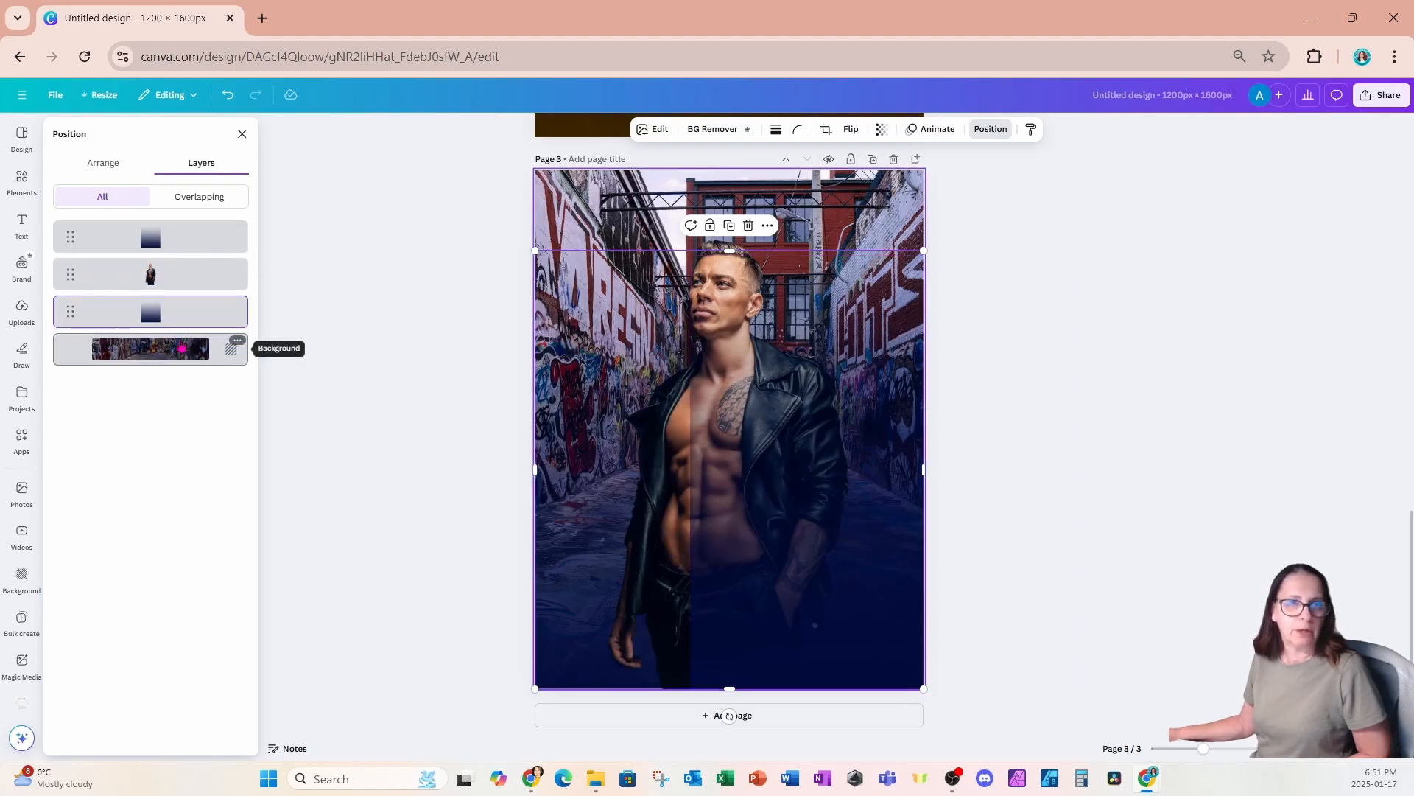
Shrink the front gradient copy and reshape it into a low, full-width band along the page's bottom edge
click(892, 291)
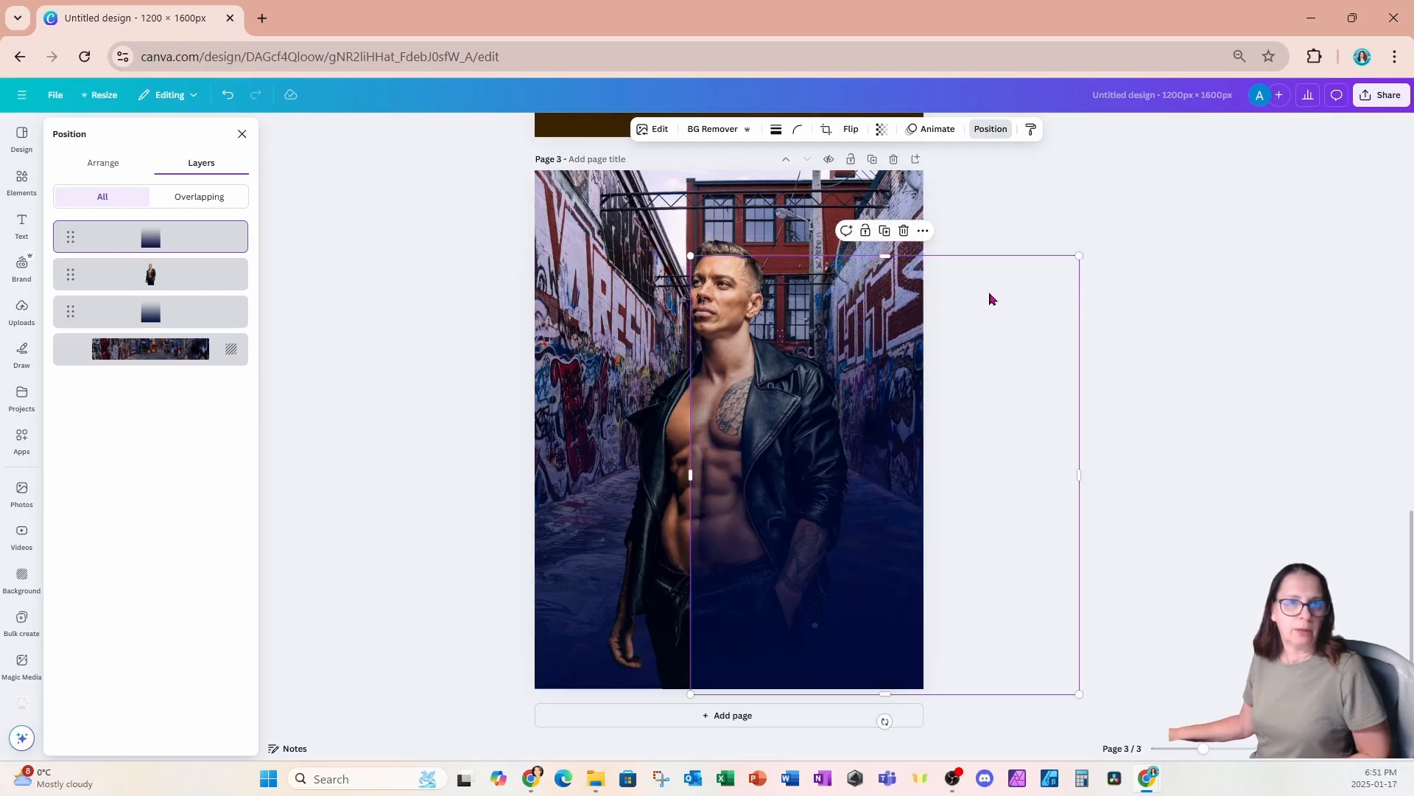
drag(1078, 259, 869, 492)
drag(823, 579, 664, 570)
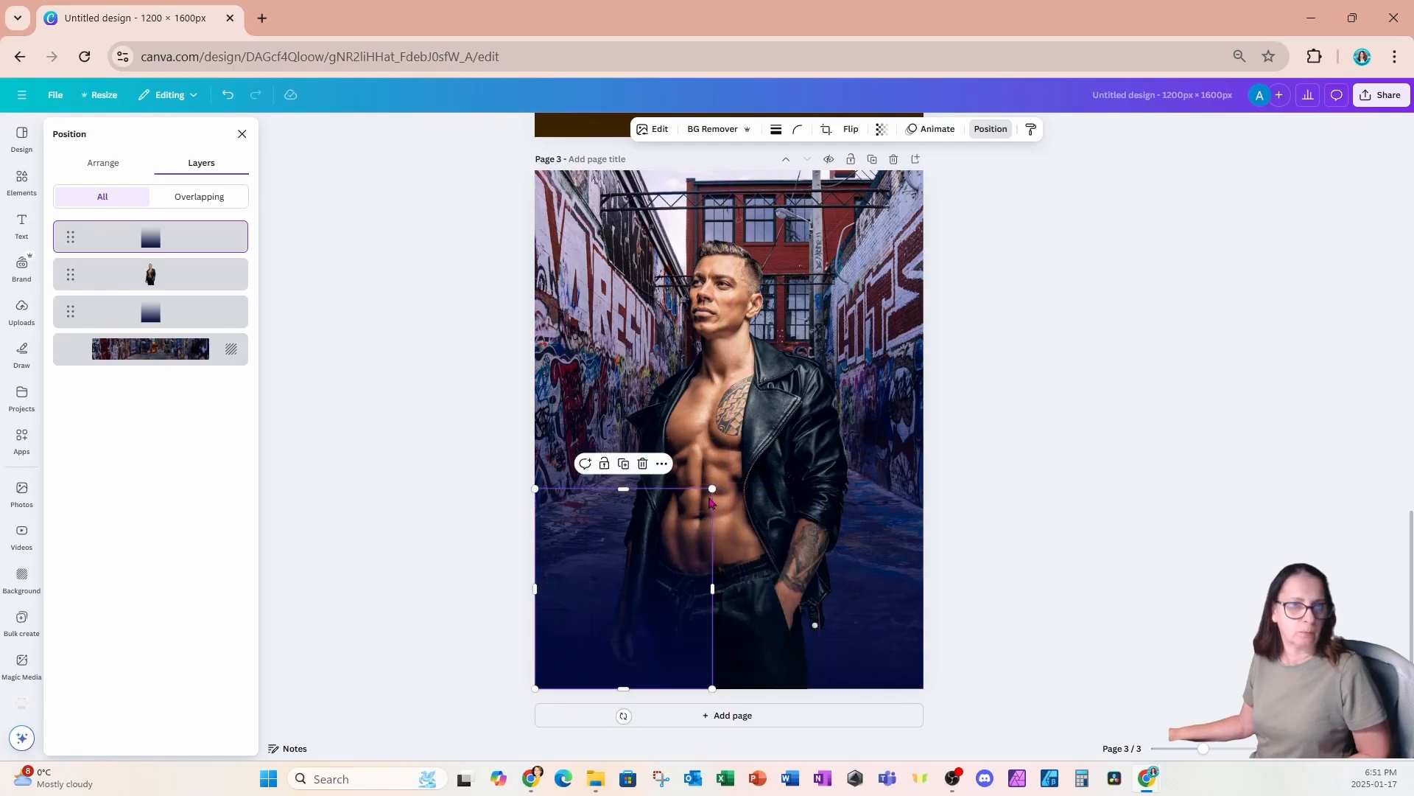
drag(713, 492, 635, 576)
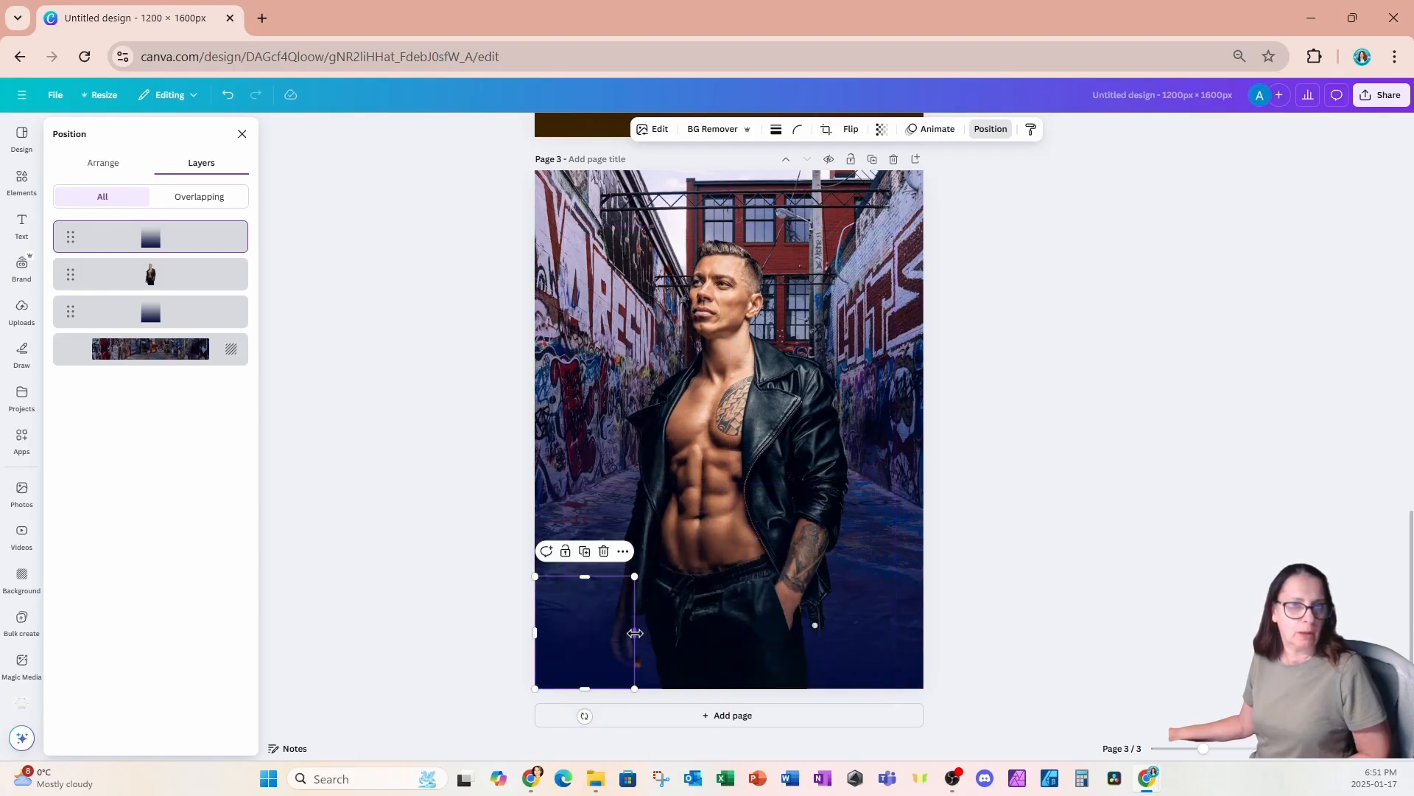
drag(635, 632, 923, 660)
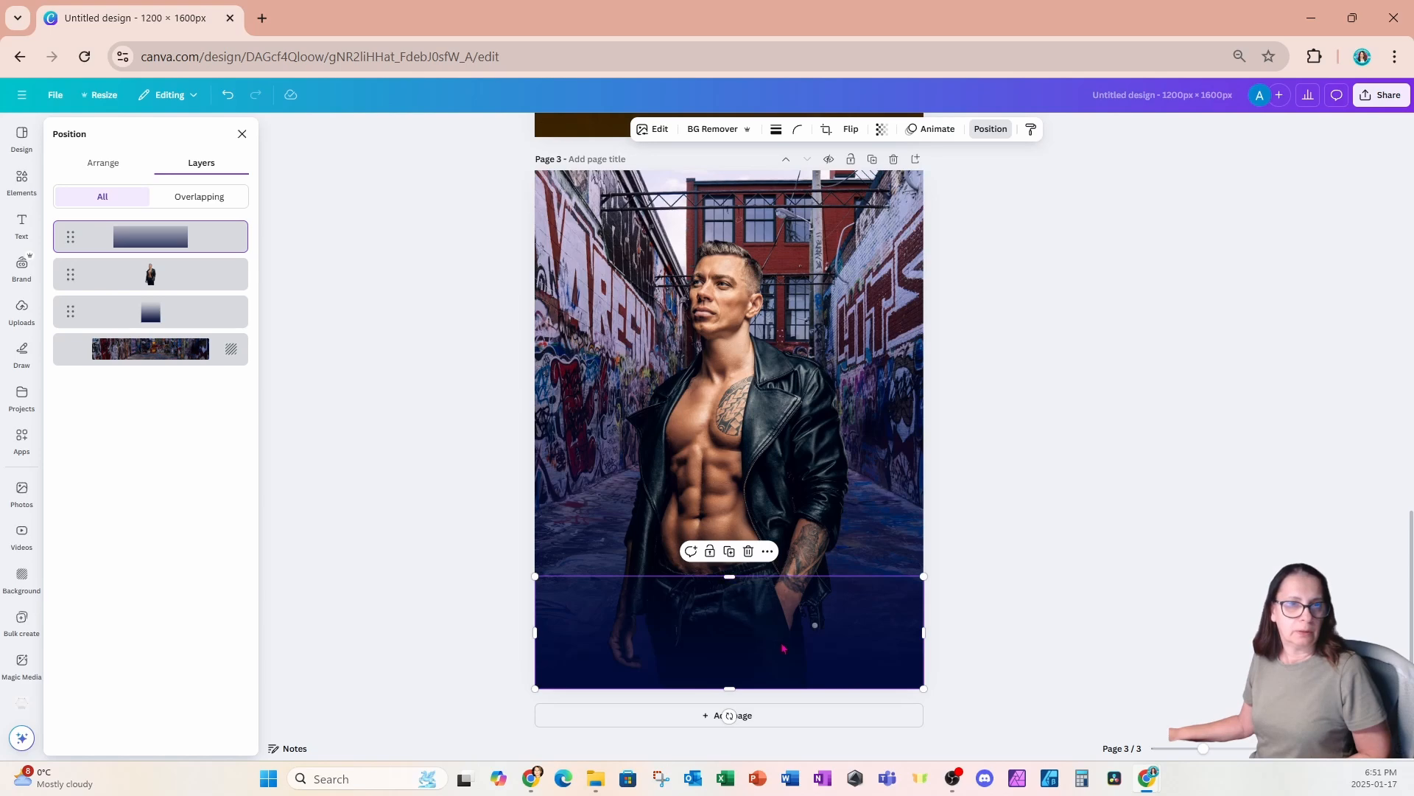
Stretch the front navy gradient up to just below the man's chest, align it with the page's side and bottom edges, and deselect it
drag(783, 648, 782, 608)
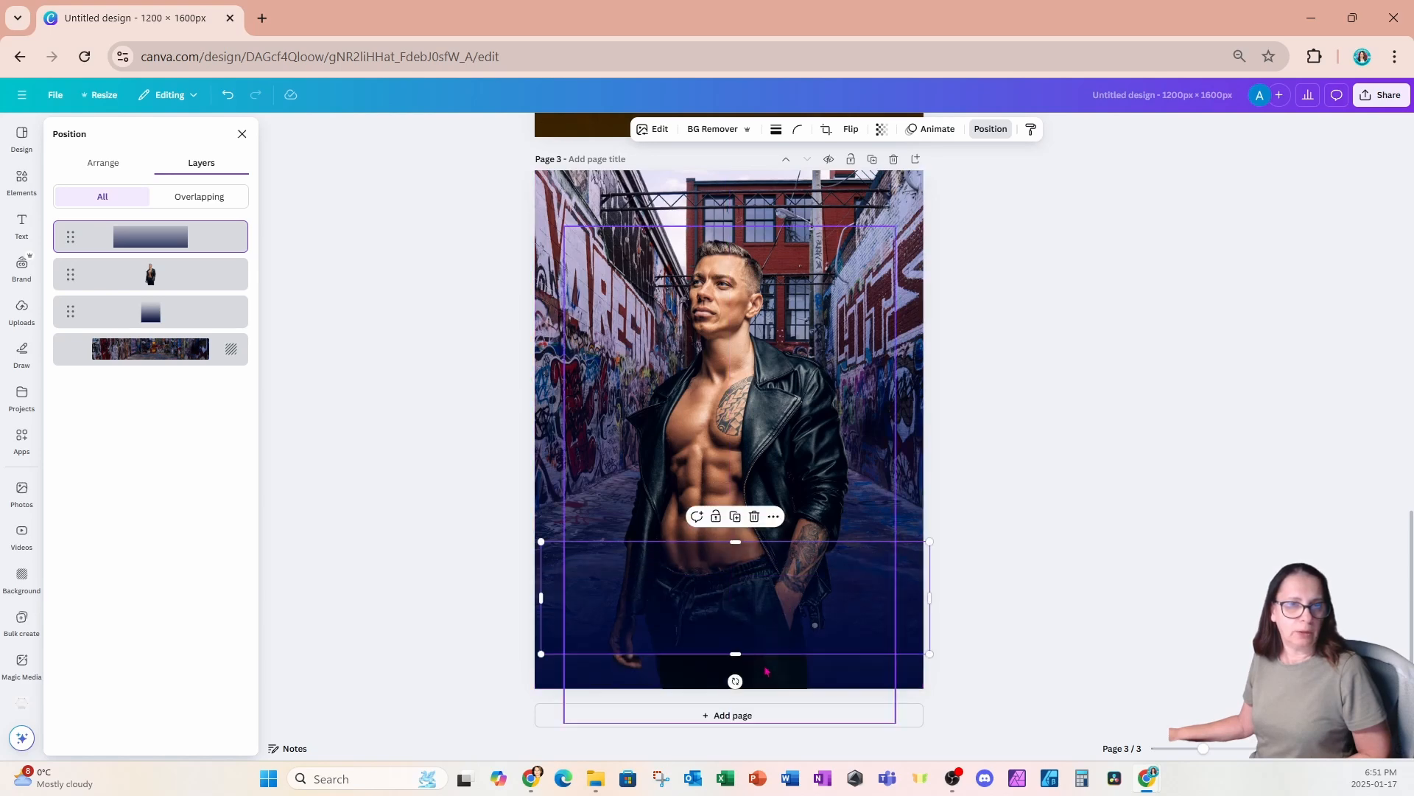
drag(736, 654, 746, 690)
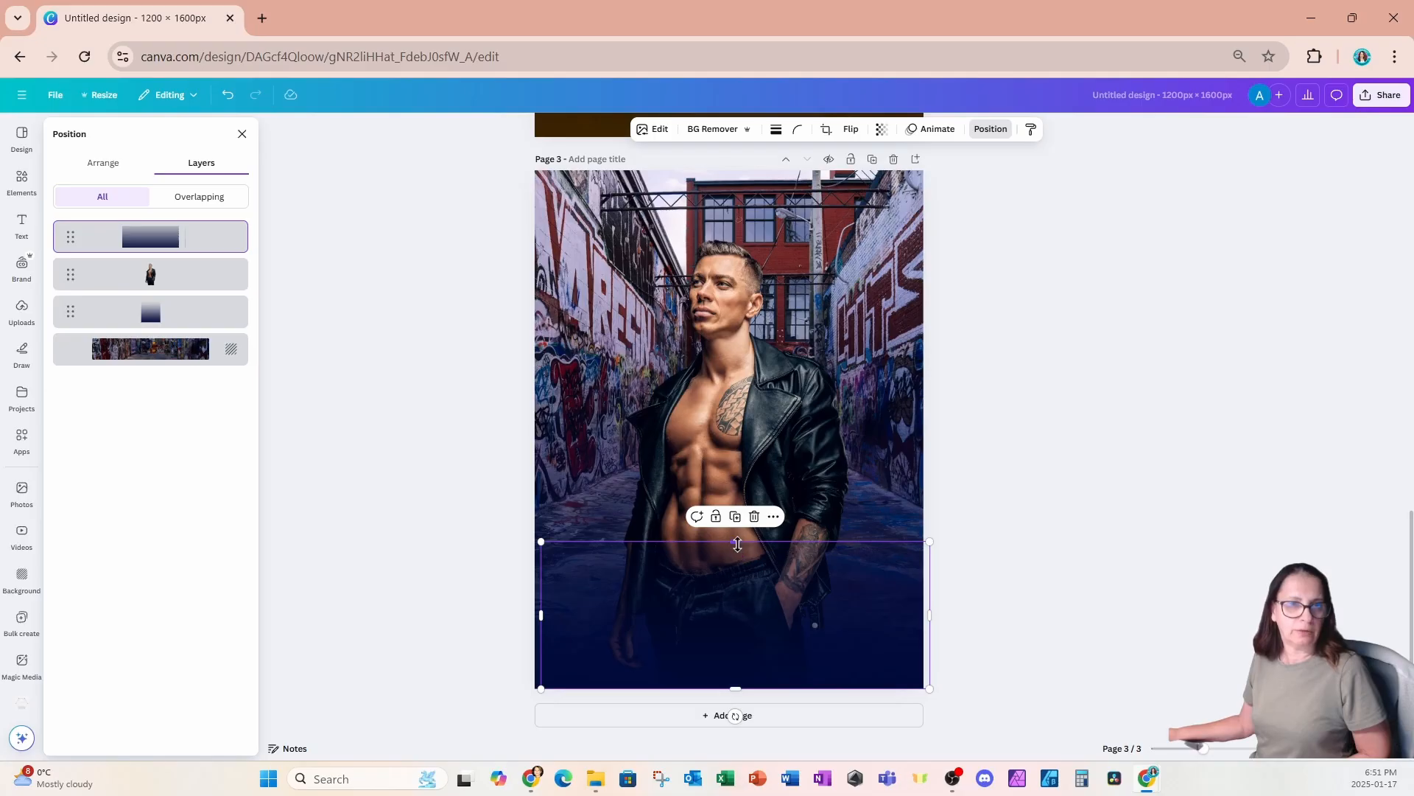
drag(737, 543, 737, 469)
mouse_move(736, 669)
mouse_down()
mouse_move(736, 646)
mouse_move(733, 689)
mouse_up()
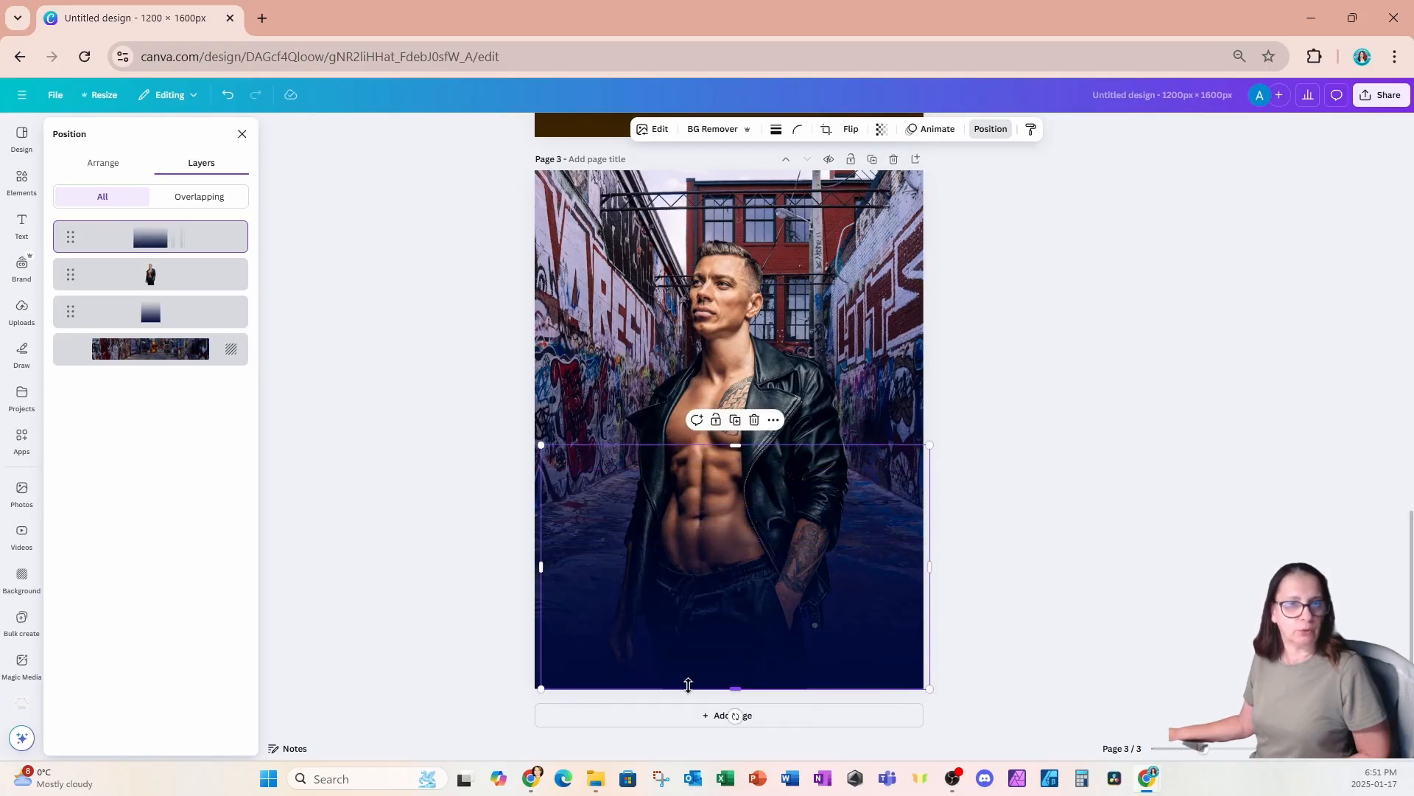
drag(857, 670, 854, 670)
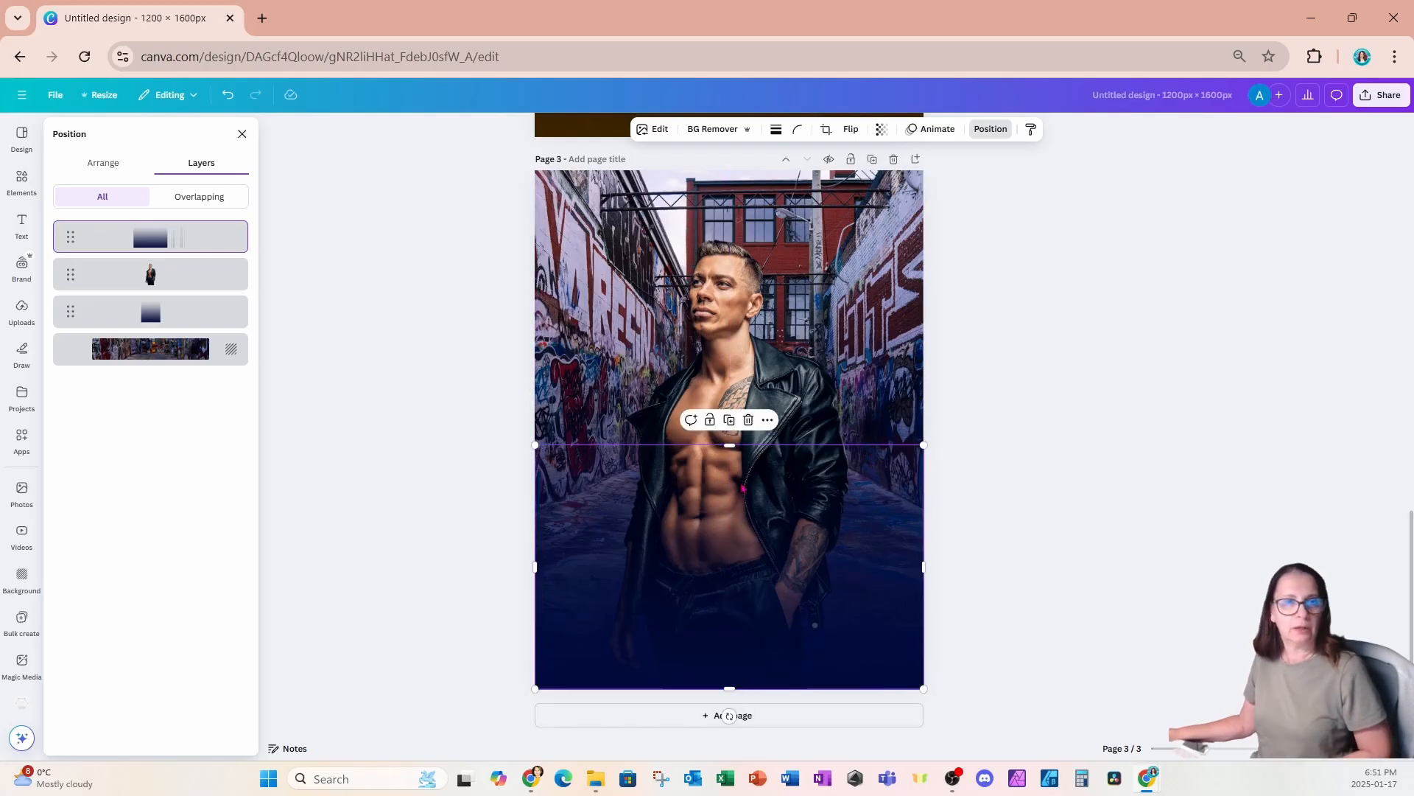
click(741, 544)
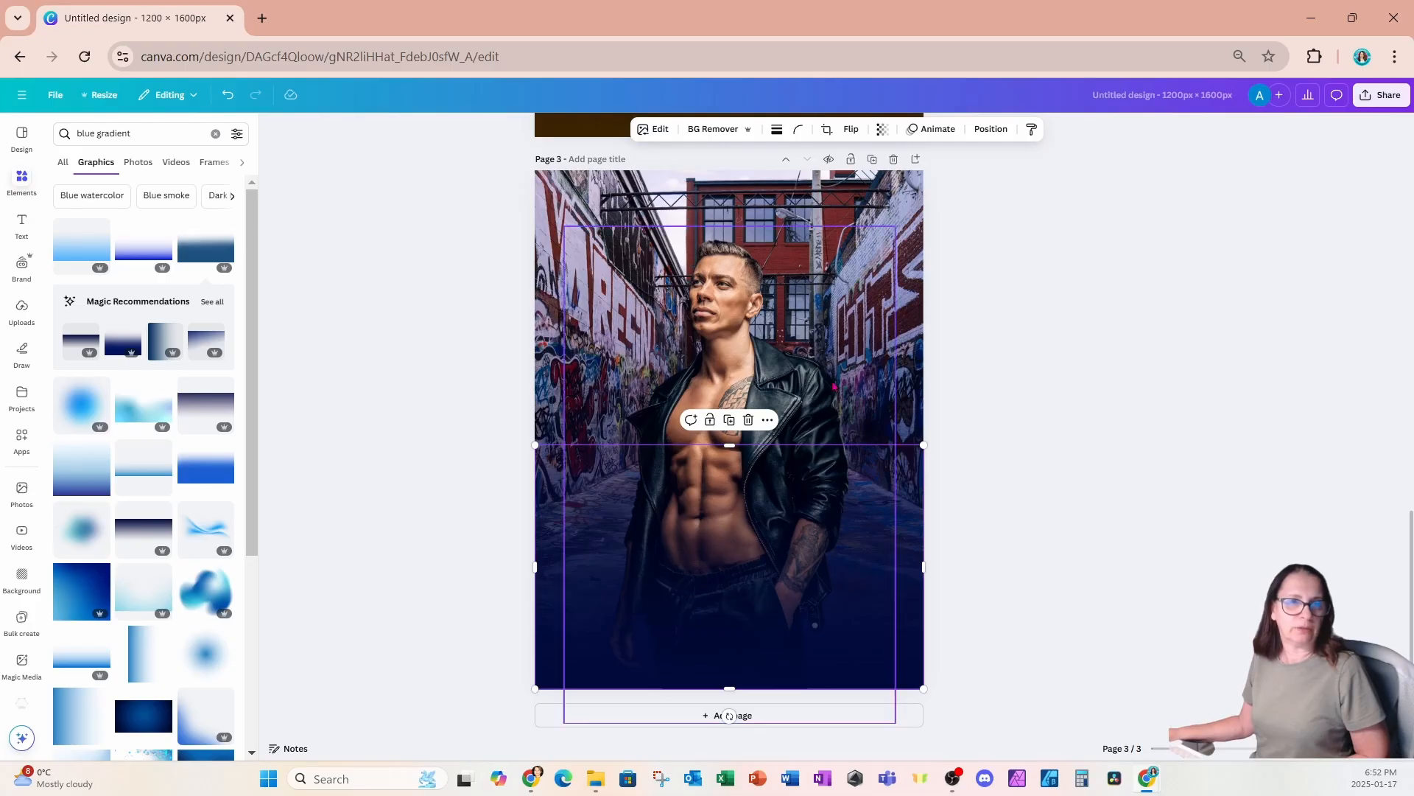
click(971, 339)
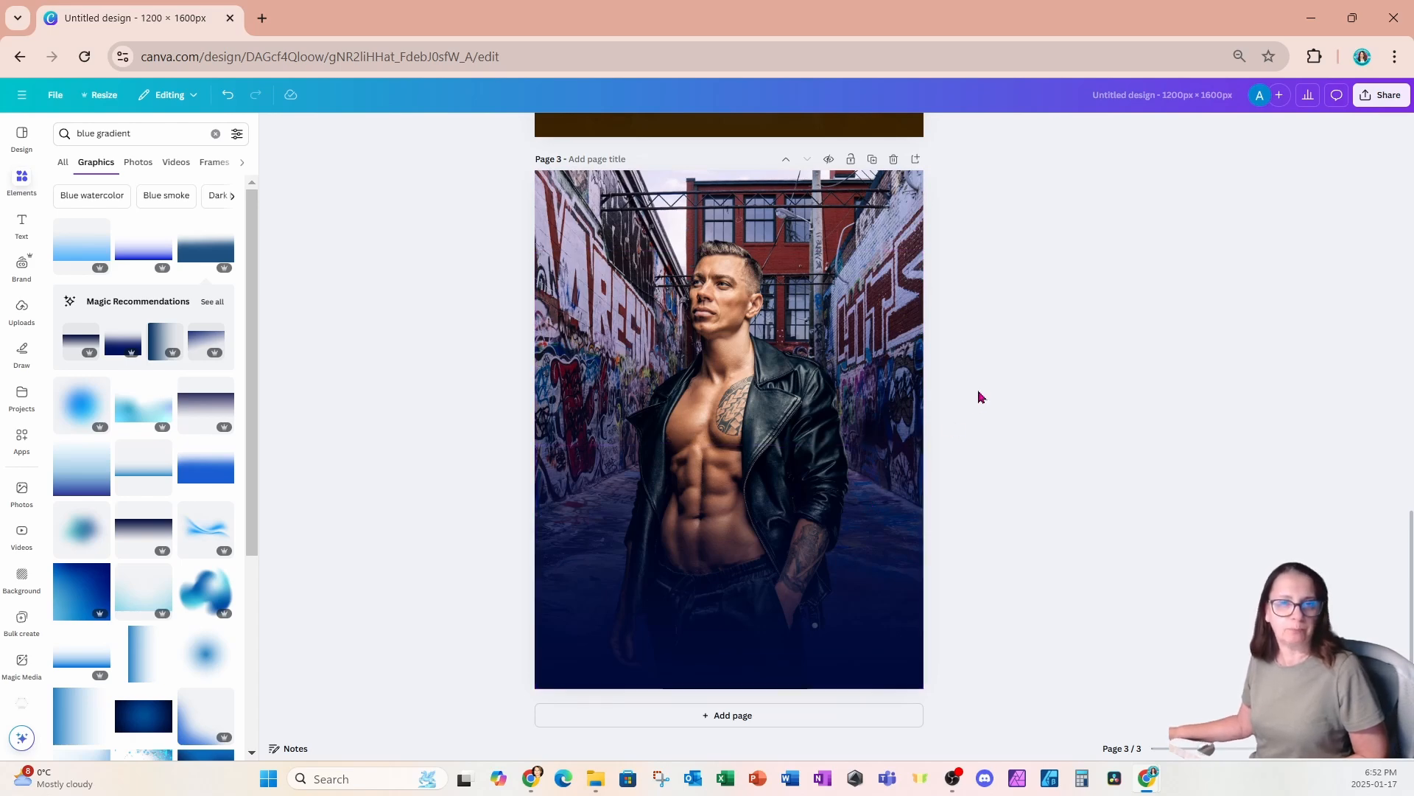
Collapse the elements panel and review the gradient blends across the three pages
click(272, 140)
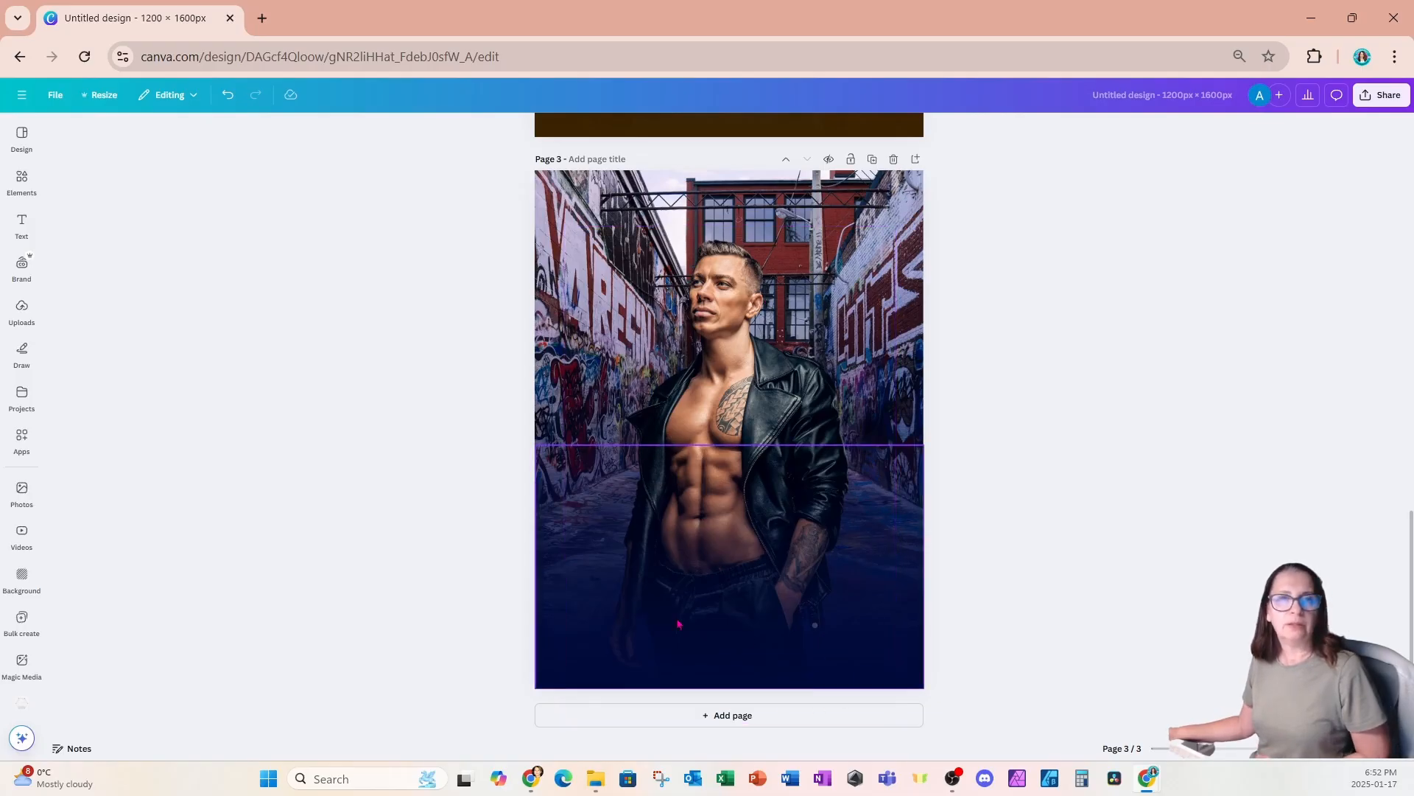
scroll(679, 624, up, 15)
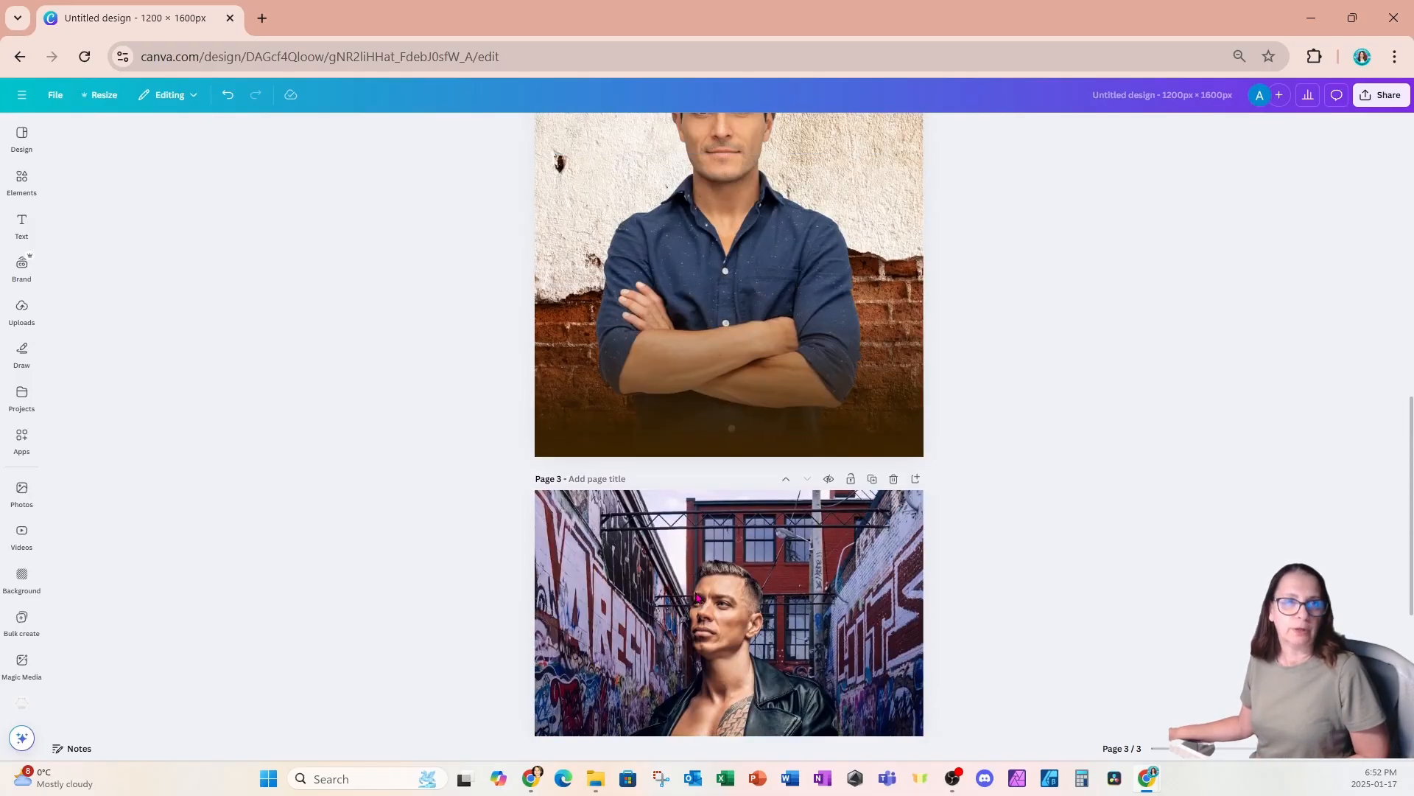
scroll(697, 597, down, 8)
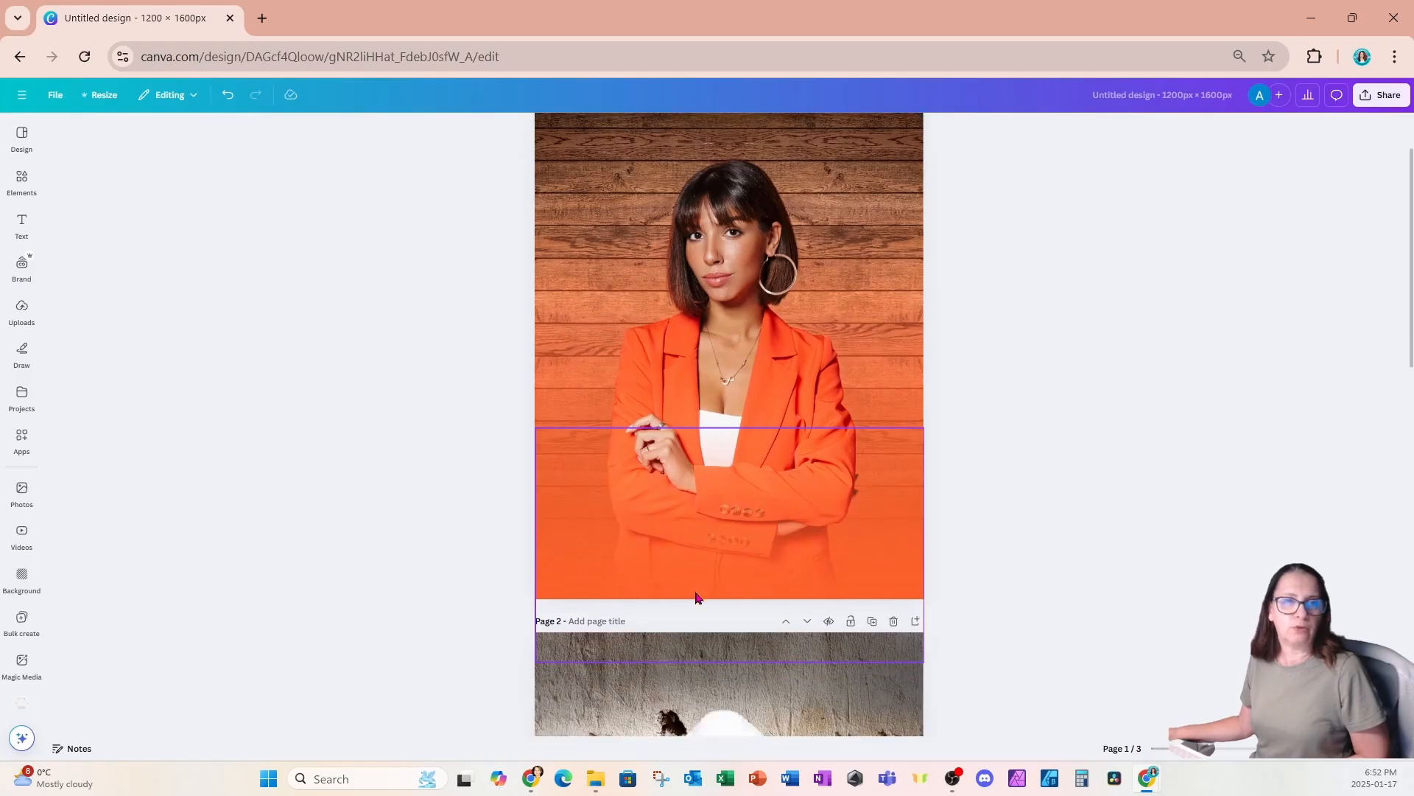
scroll(697, 597, down, 3)
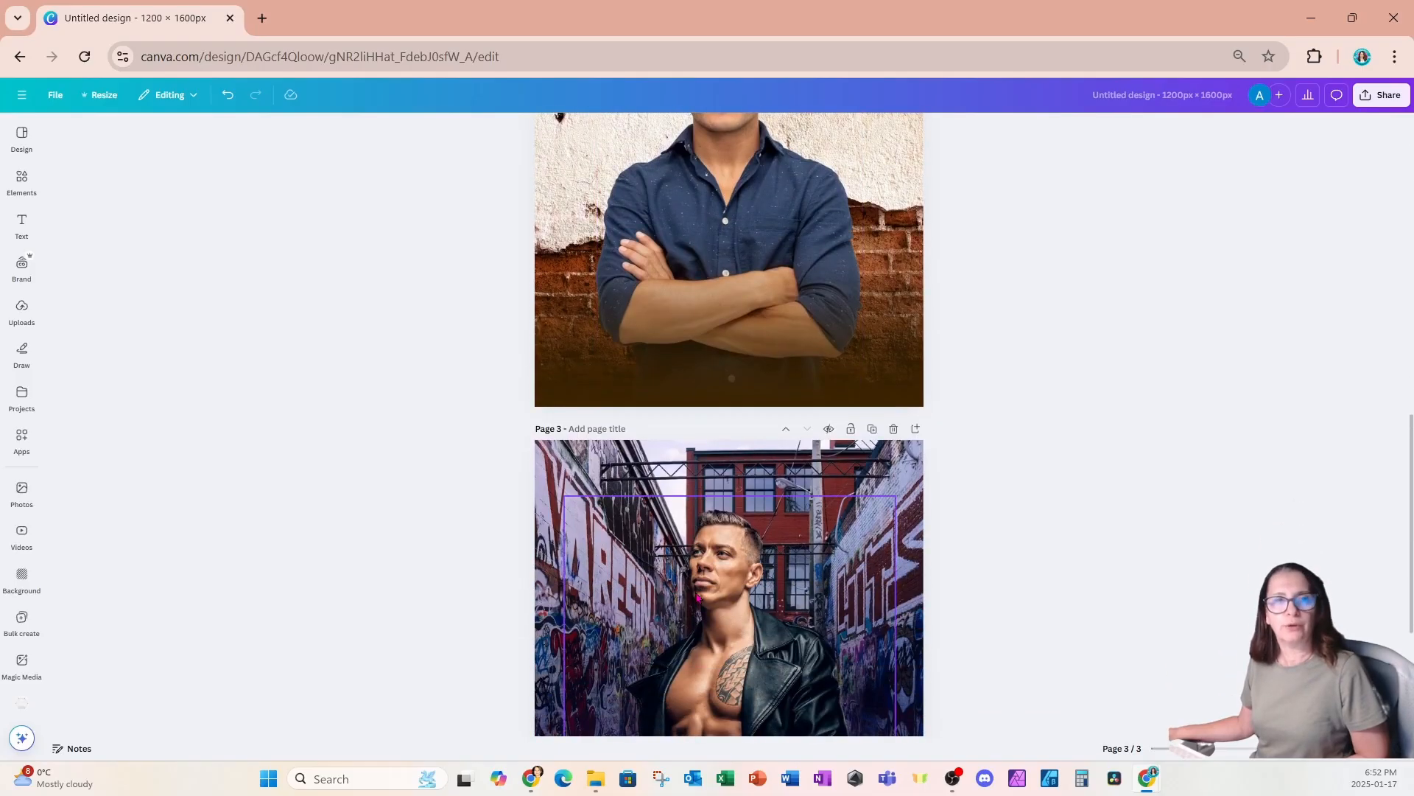